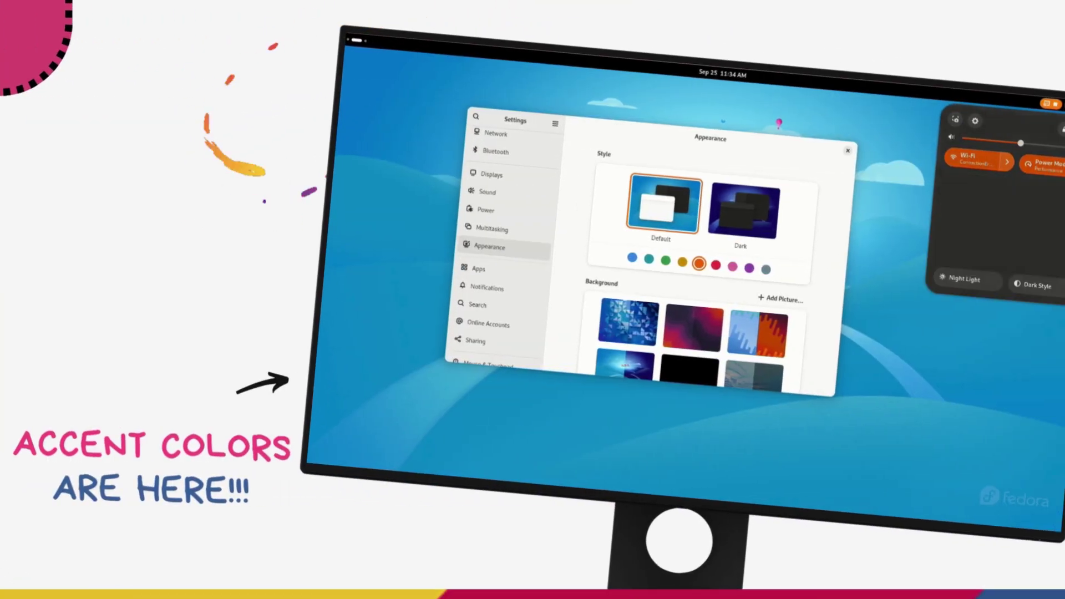
Try the red accent colour, remove the Documents bookmark and browse Software's featured apps
left_click(1010, 223)
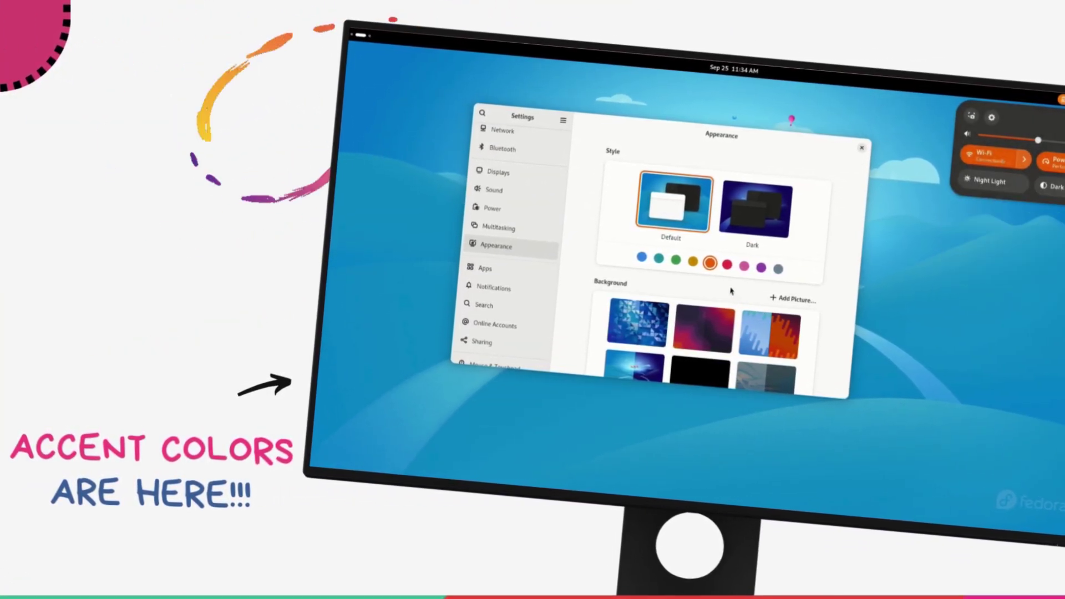
key("Escape")
left_click(732, 264)
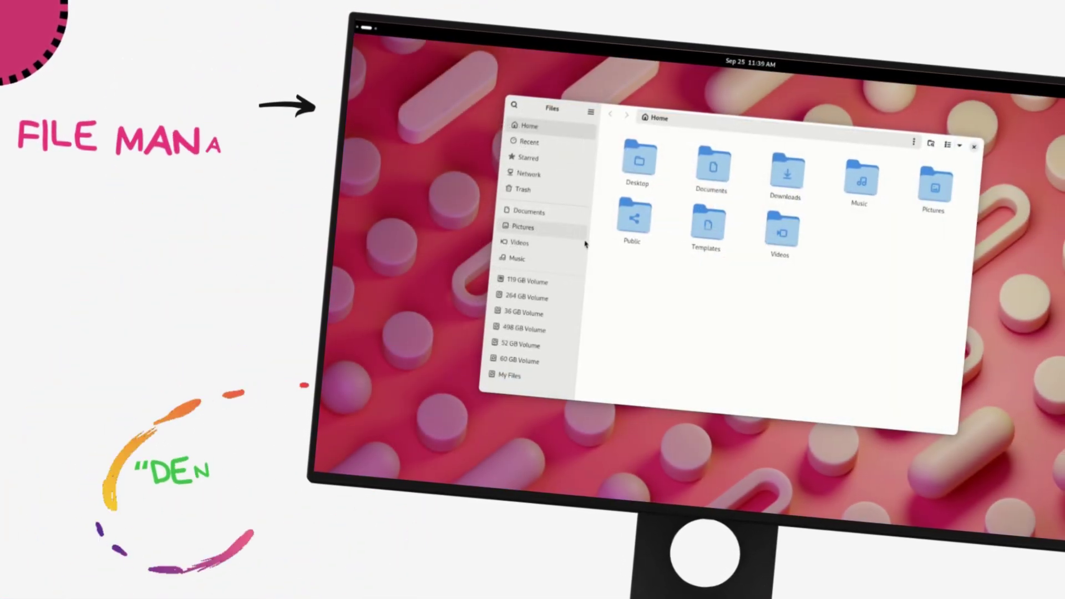
left_click_drag(573, 215, 531, 253)
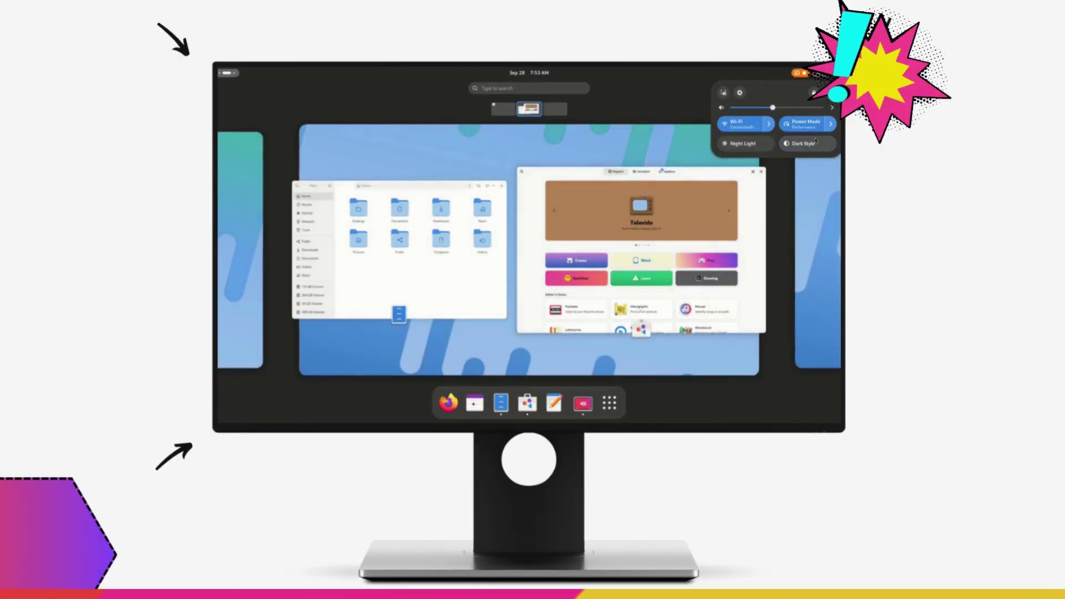
left_click(746, 208)
left_click(746, 208)
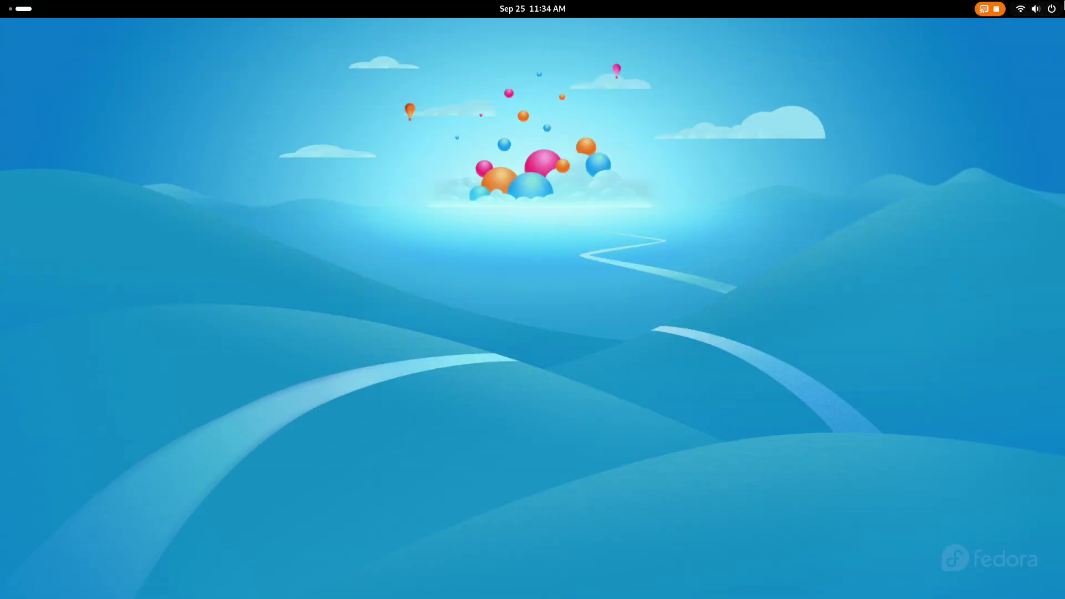
Launch Settings from quick settings and move its window further left
left_click(1062, 9)
left_click(888, 44)
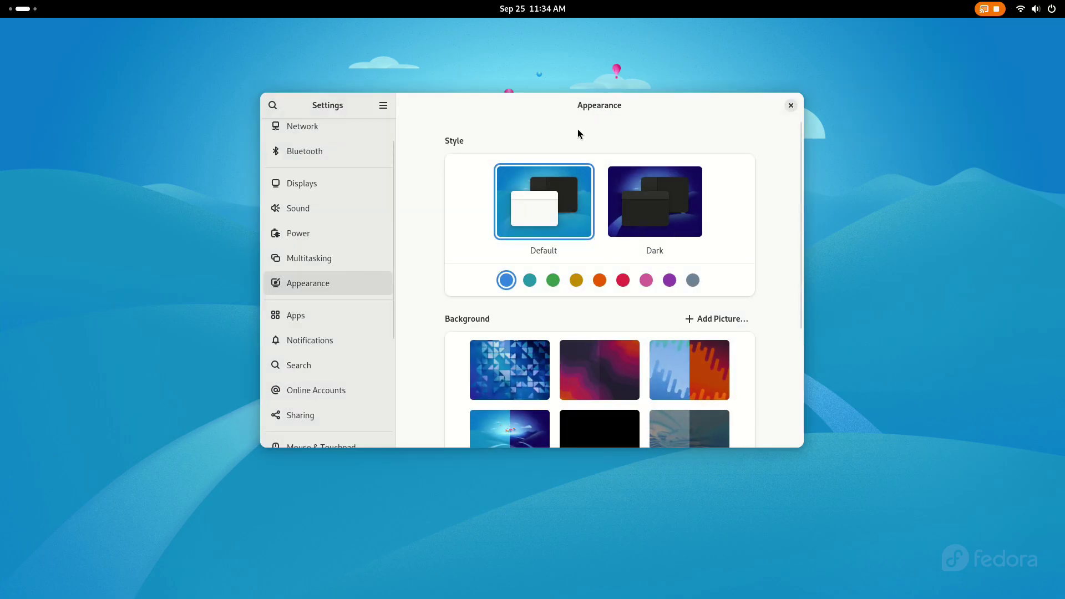
left_click_drag(577, 133, 502, 127)
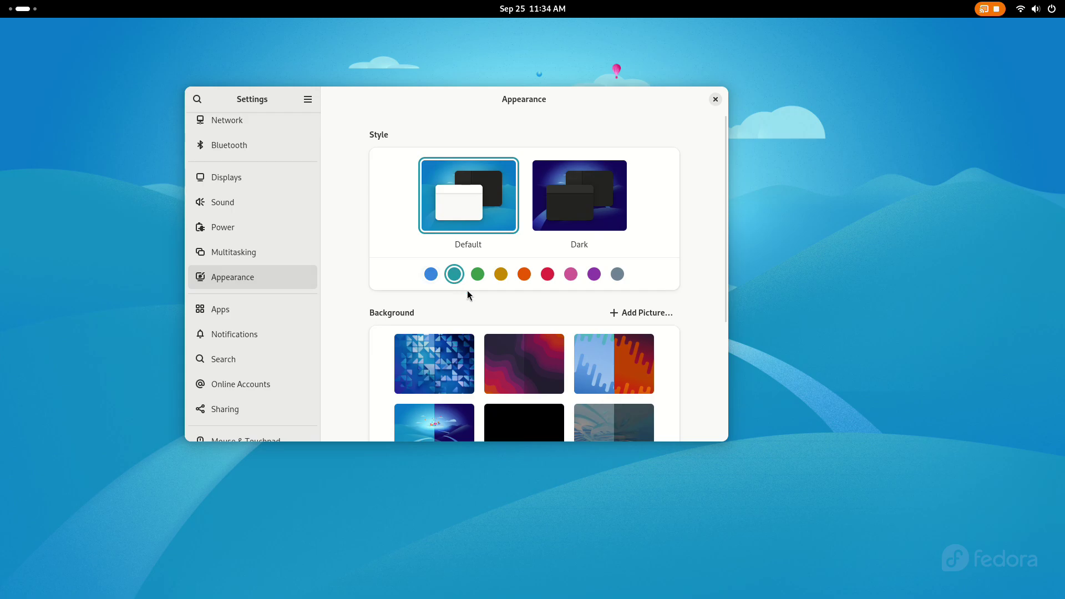
left_click(1035, 9)
left_click(656, 283)
Preview the new accent, including yellow, in quick settings, the overview and the app grid
key("super+s")
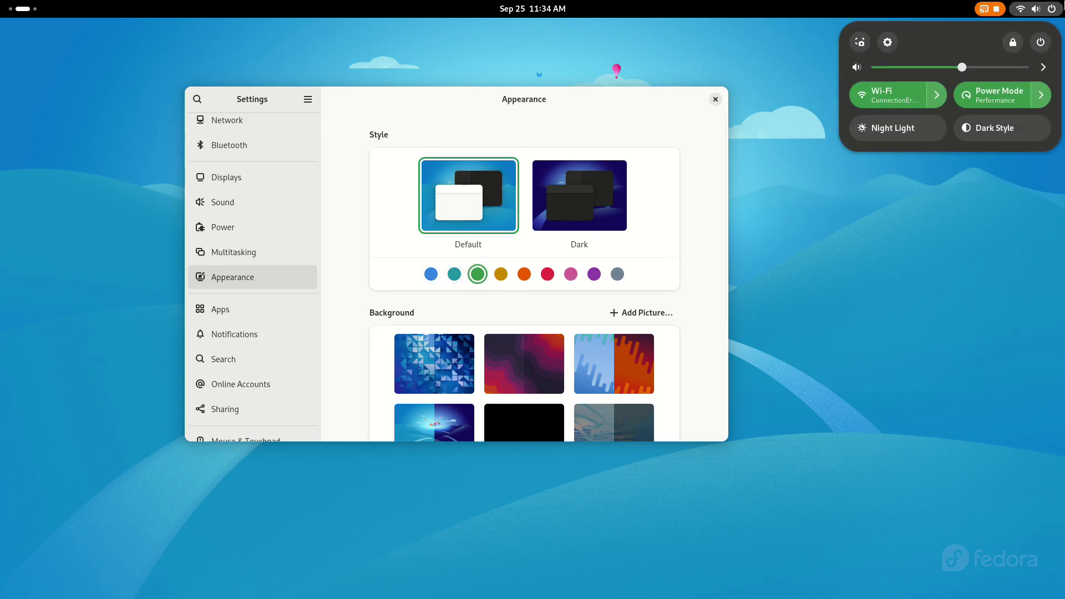
key("super")
key("super")
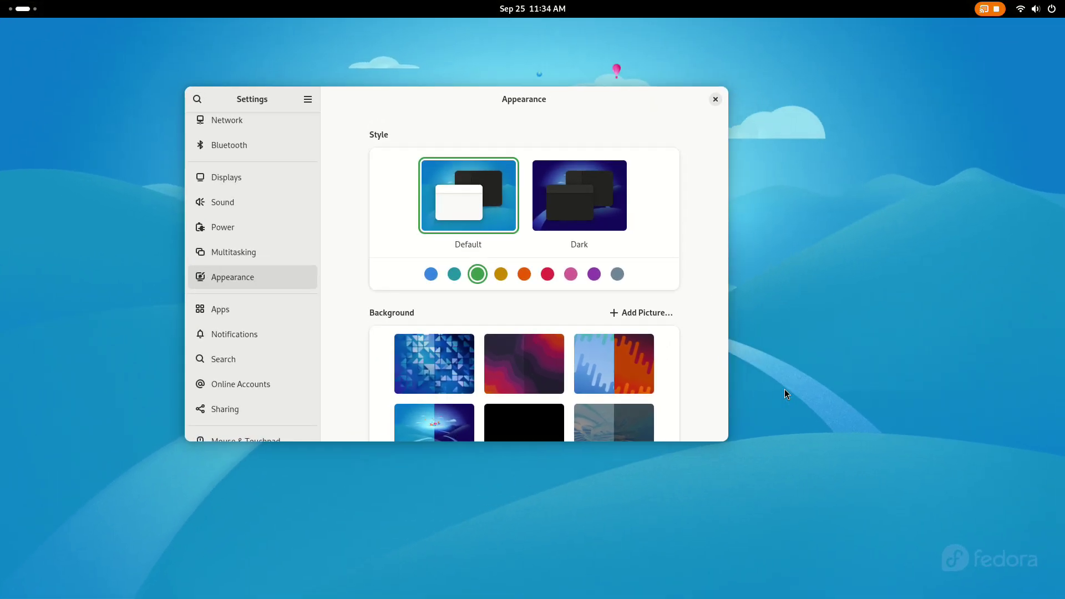
key("super+a")
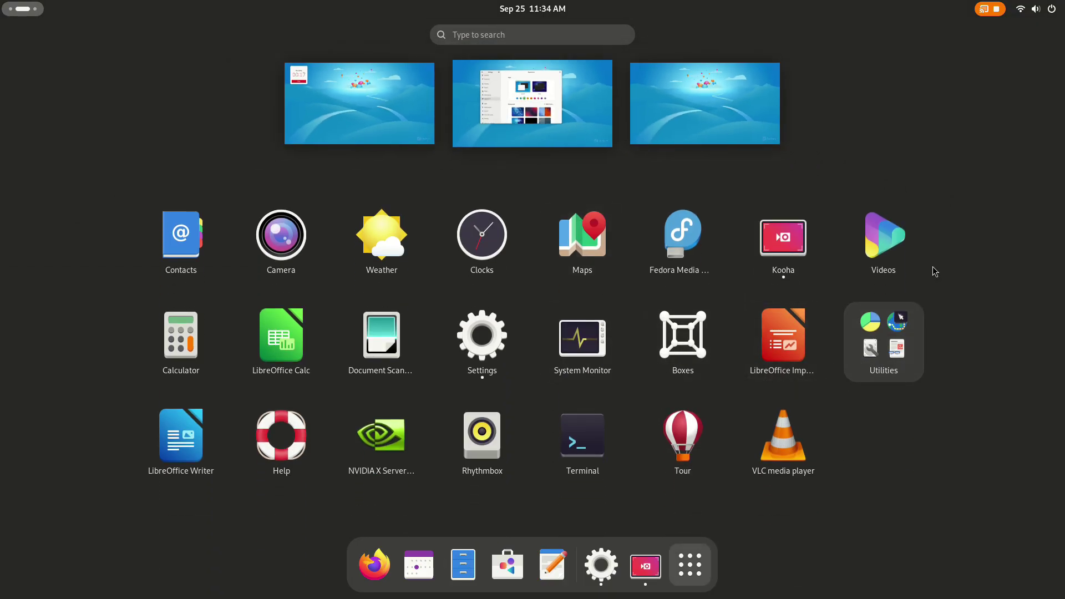
key("Escape")
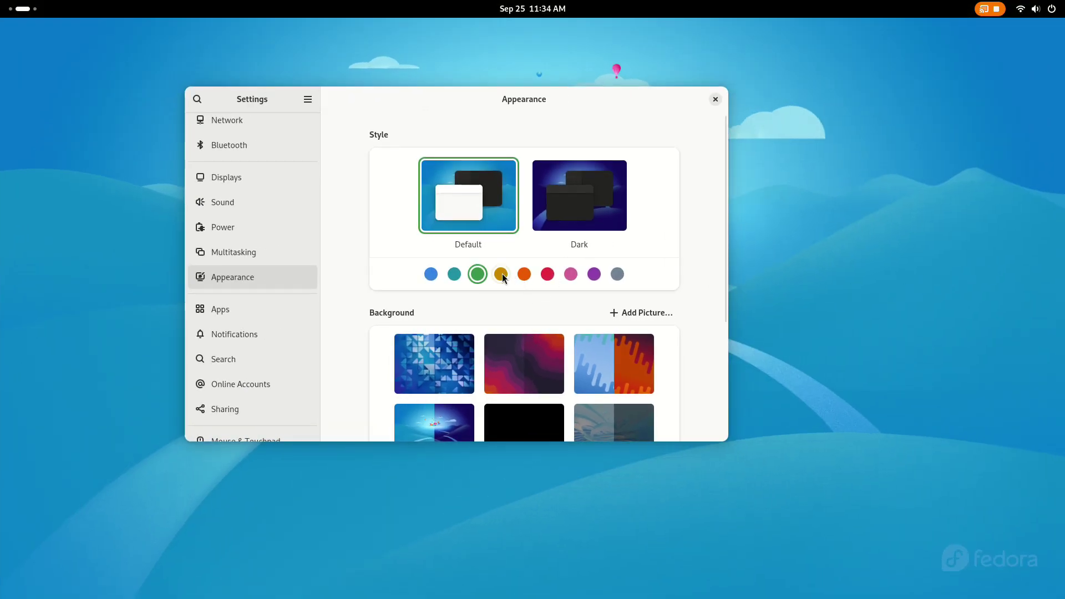
key("super+s")
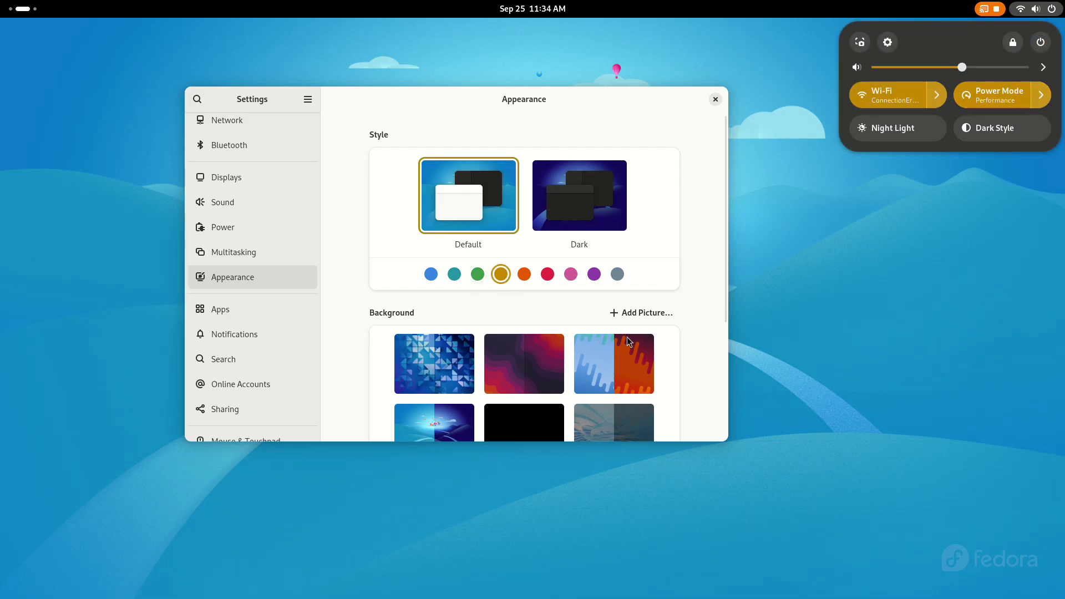
key("Escape")
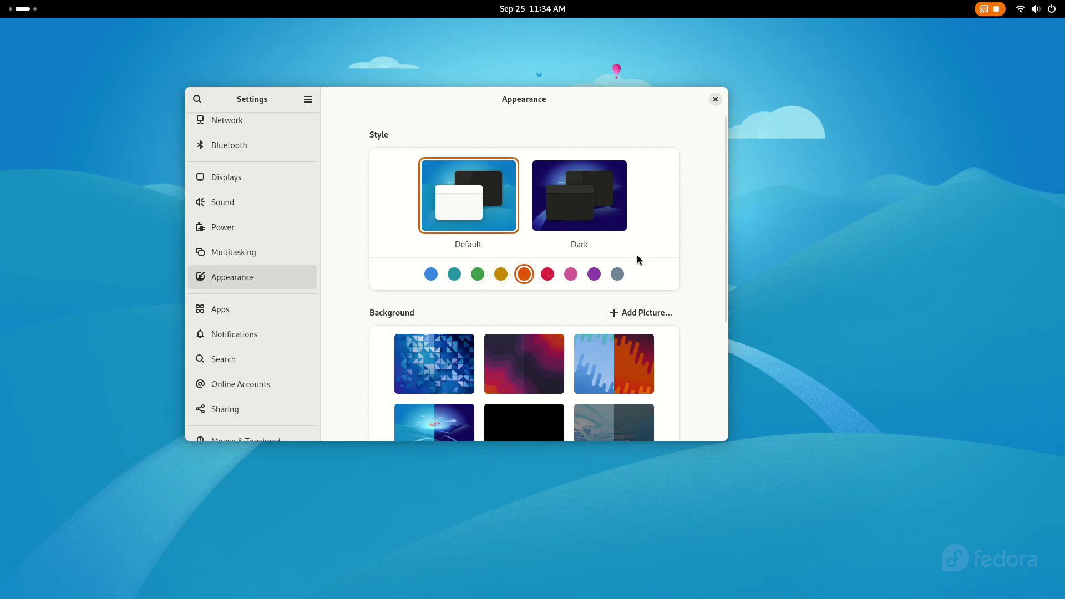
Keep the power mode set to Performance in quick settings
key("super+s")
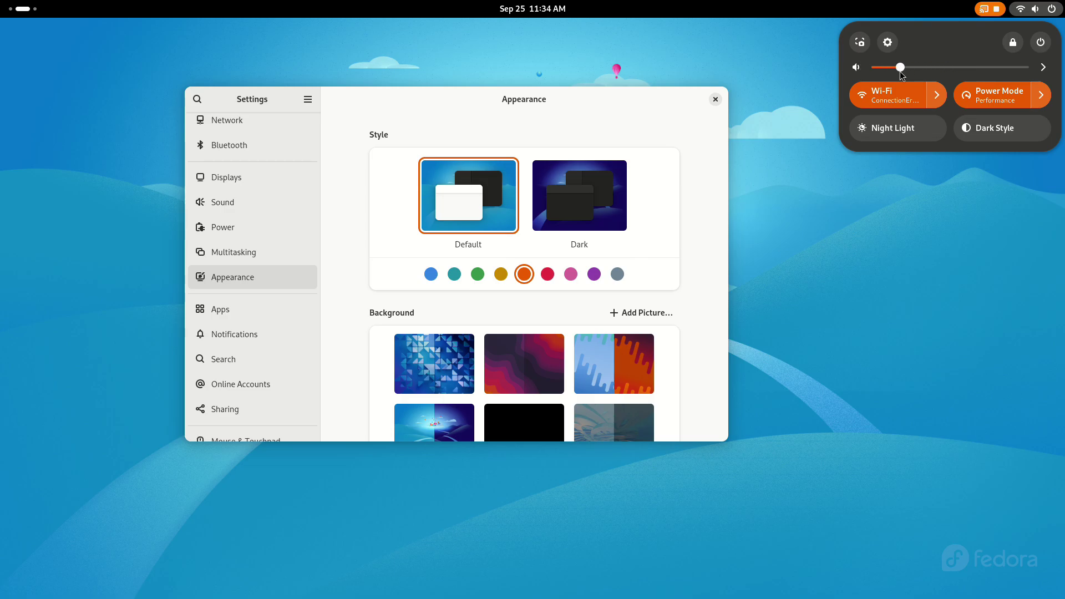
left_click(1040, 95)
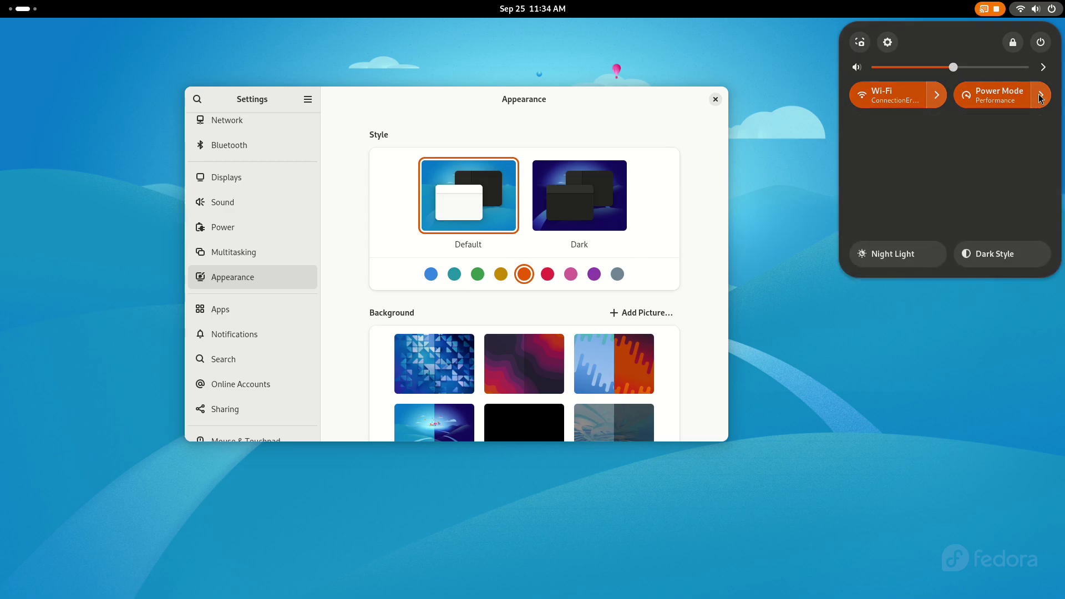
key("Escape")
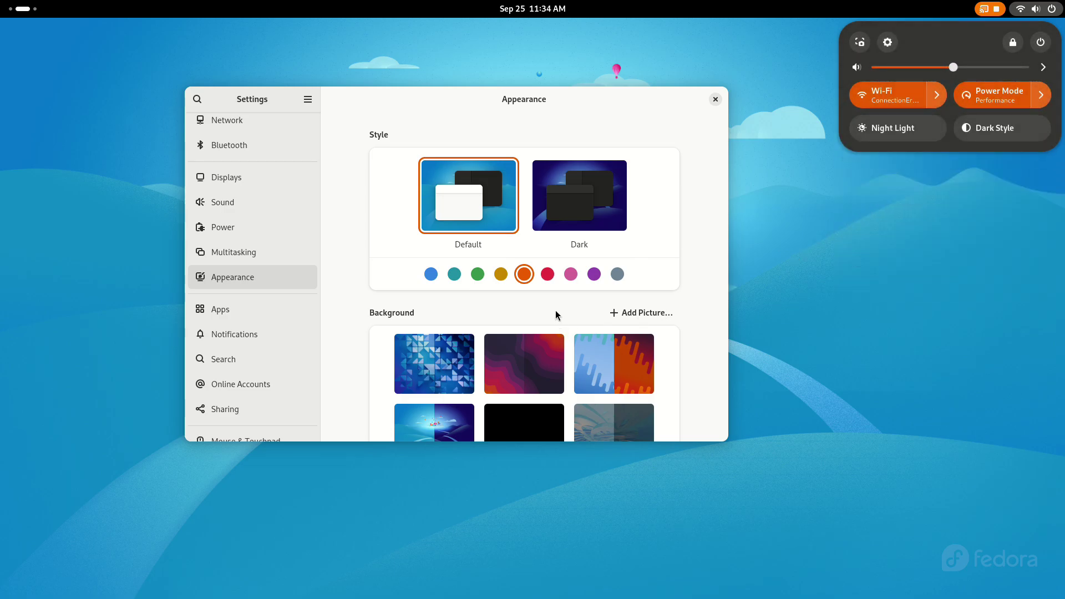
key("Escape")
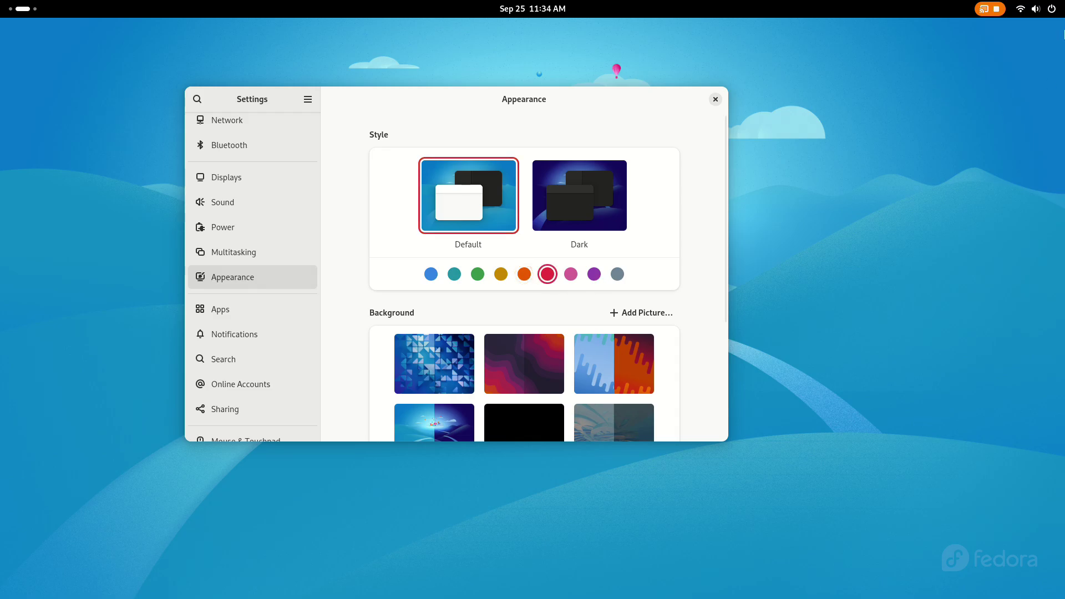
left_click(1035, 8)
left_click(699, 248)
left_click(1035, 8)
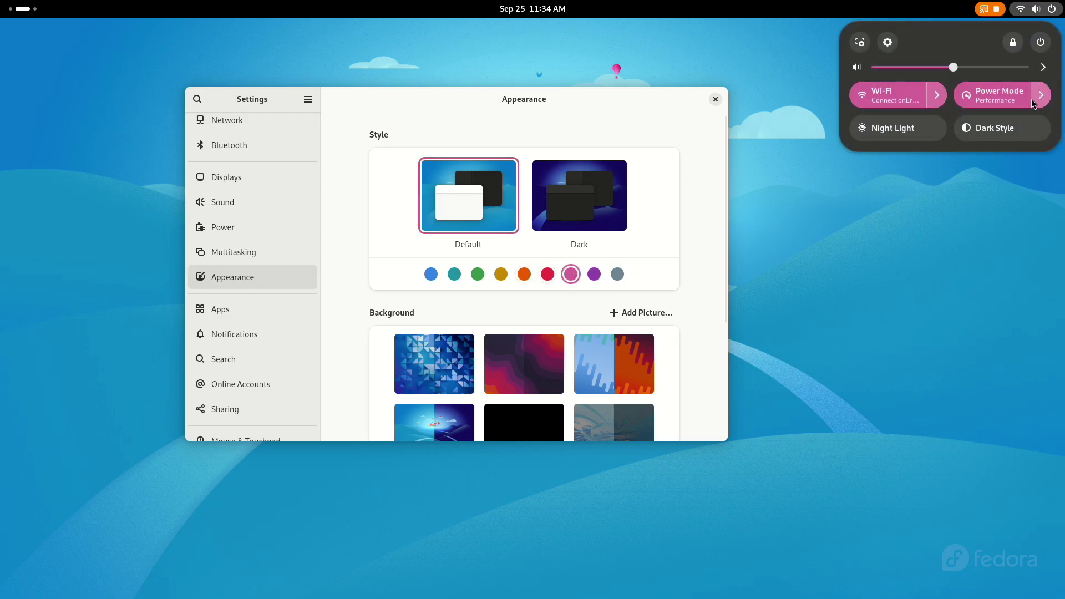
left_click(1041, 95)
left_click(929, 164)
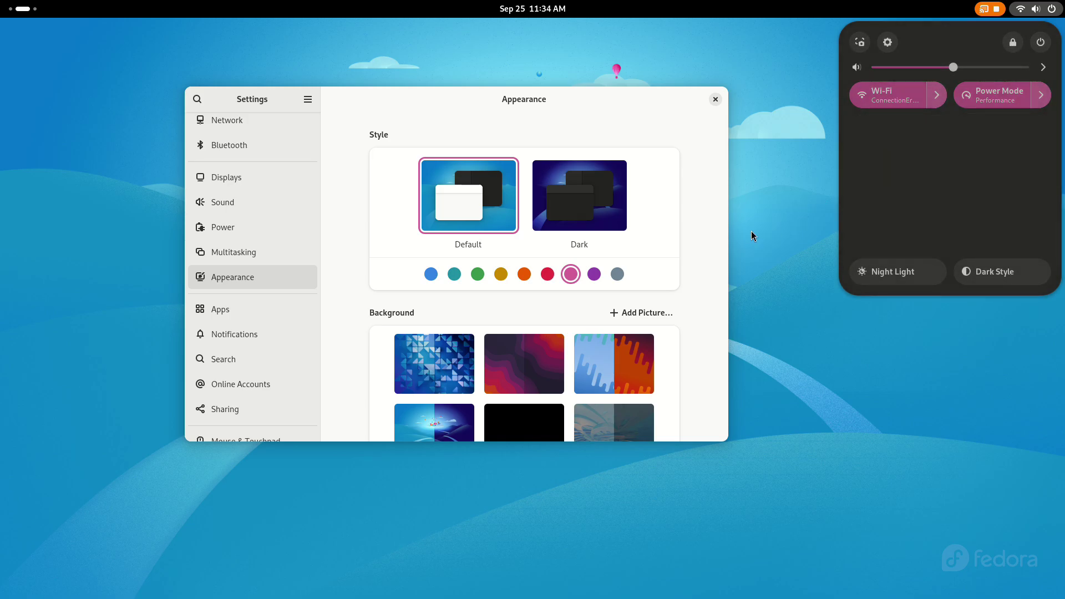
left_click(591, 279)
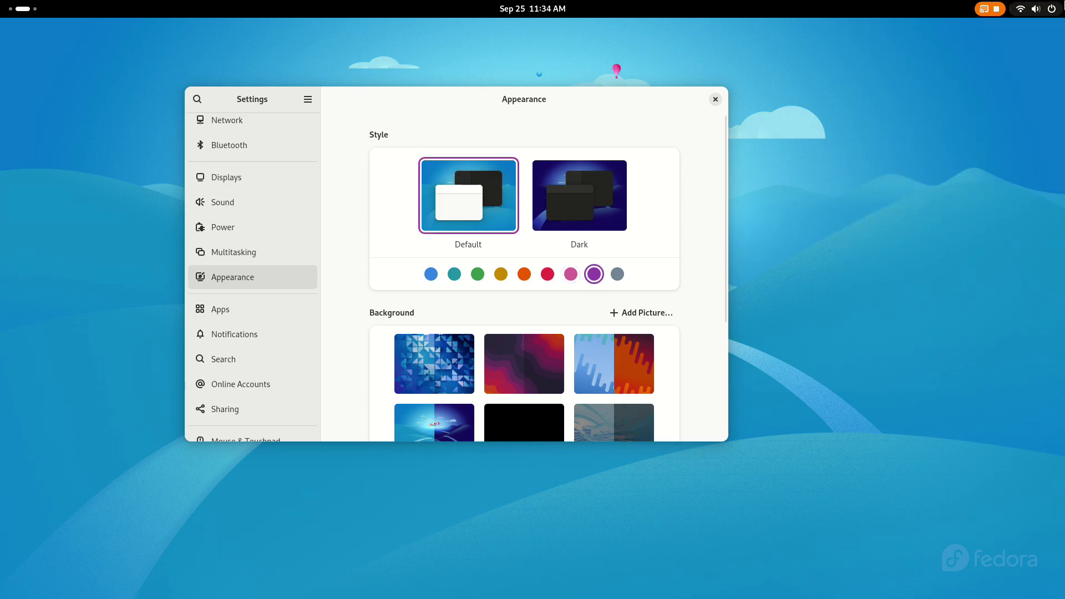
Switch the accent colour to slate grey and check it in quick settings and the overview
key("super+s")
left_click(614, 261)
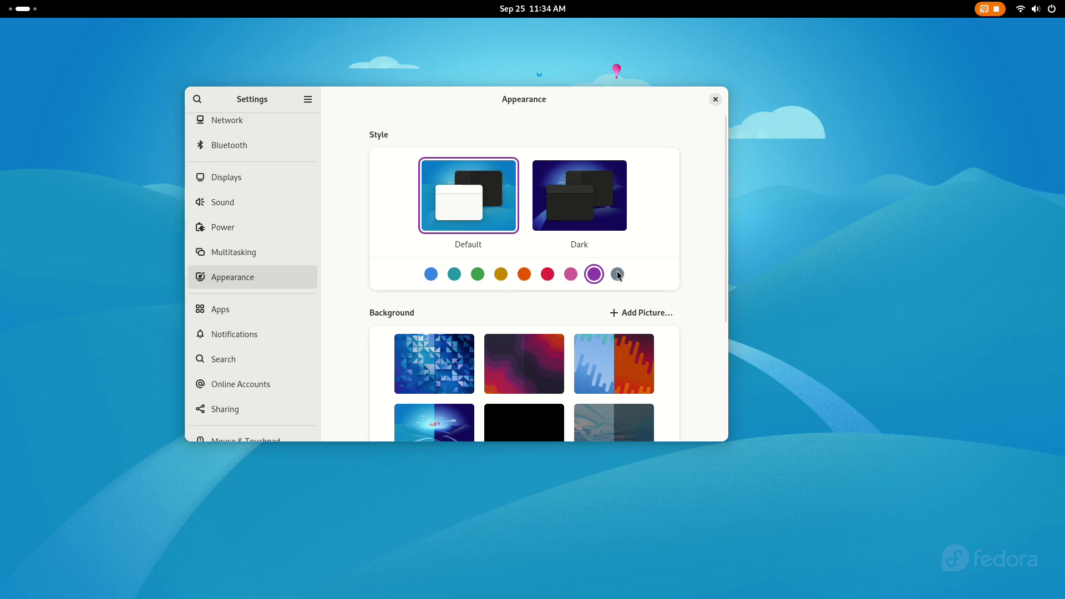
key("super+s")
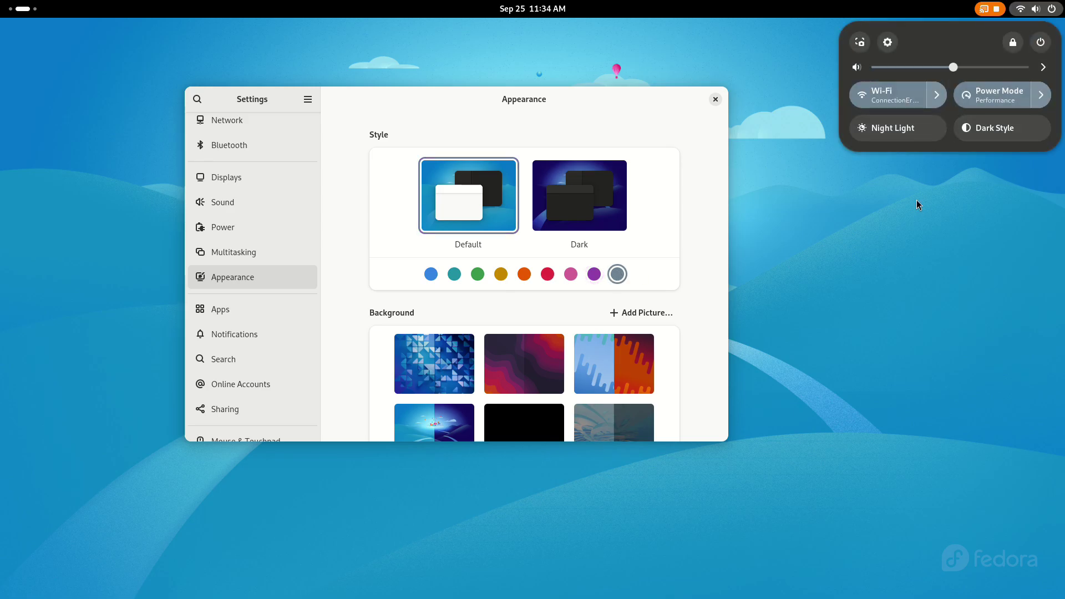
left_click(916, 199)
key("super")
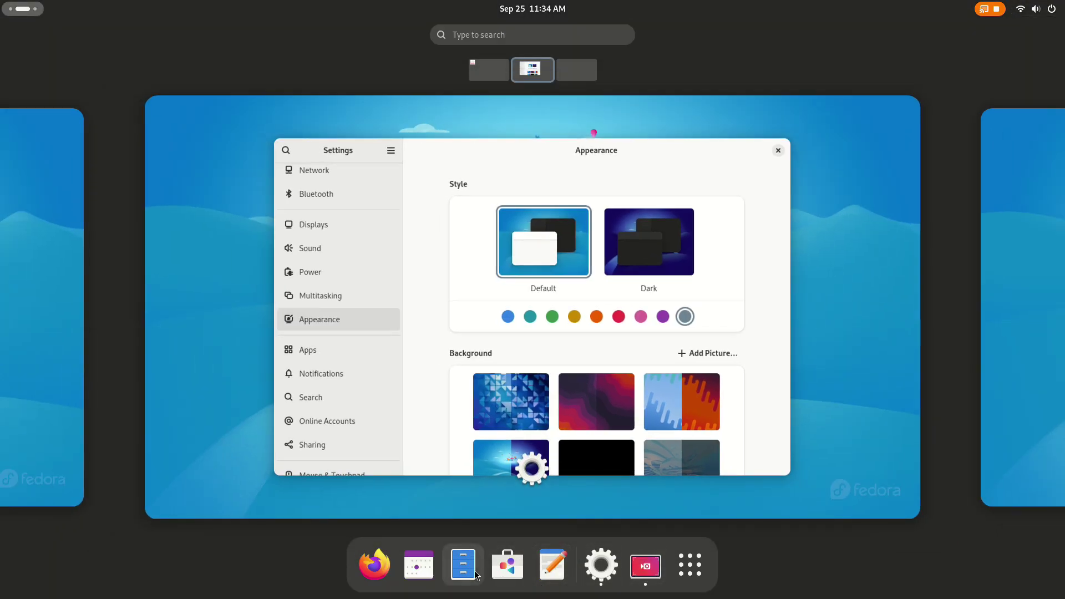
Open Files in the lower right and try the orange accent colour against it
left_click(471, 569)
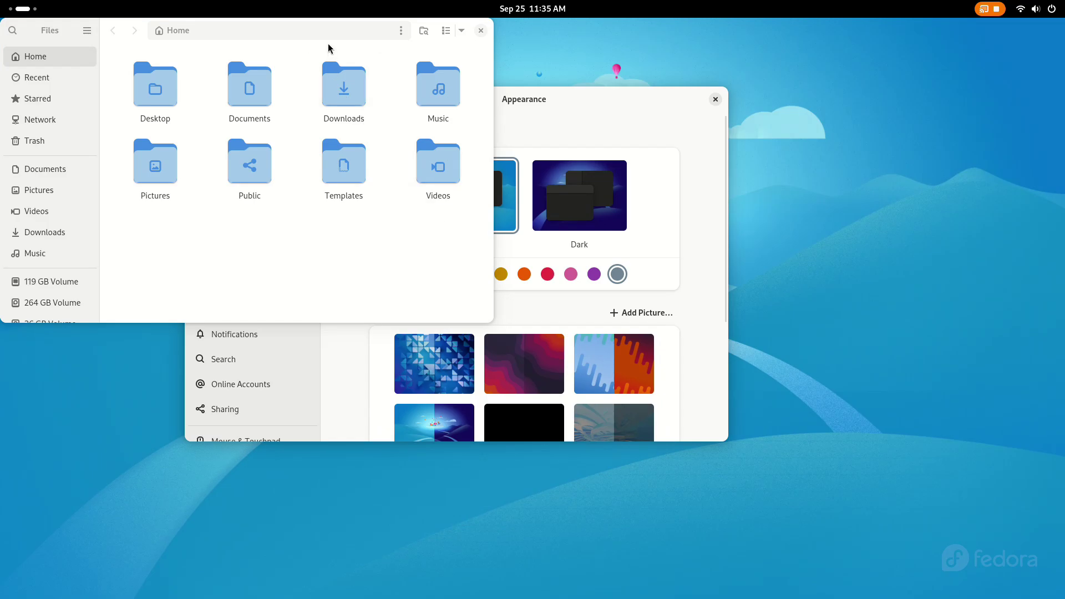
left_click_drag(328, 44, 822, 329)
left_click(528, 285)
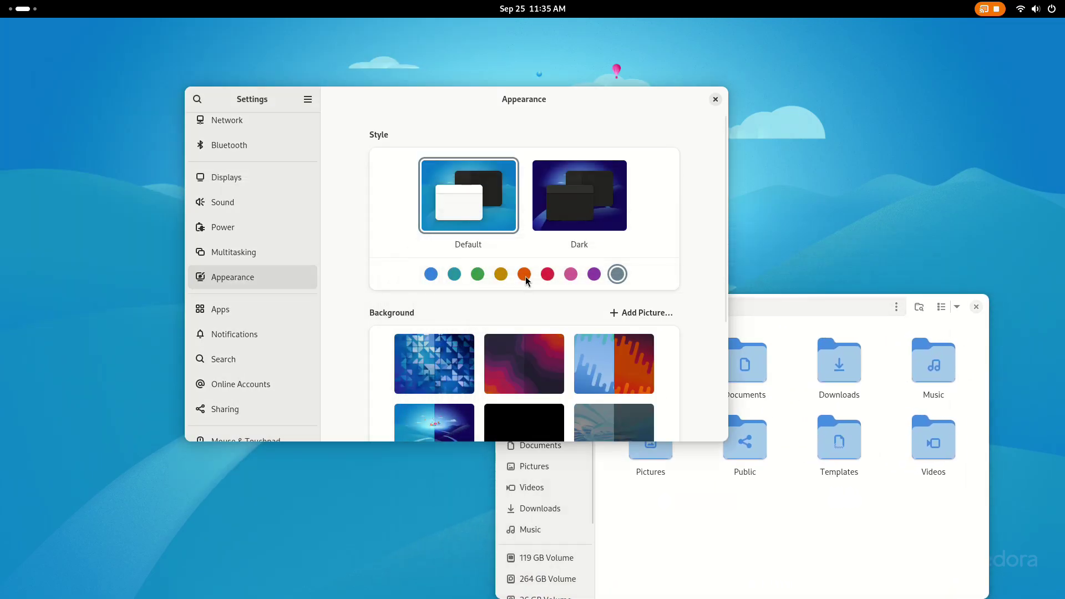
left_click(1035, 8)
left_click(821, 327)
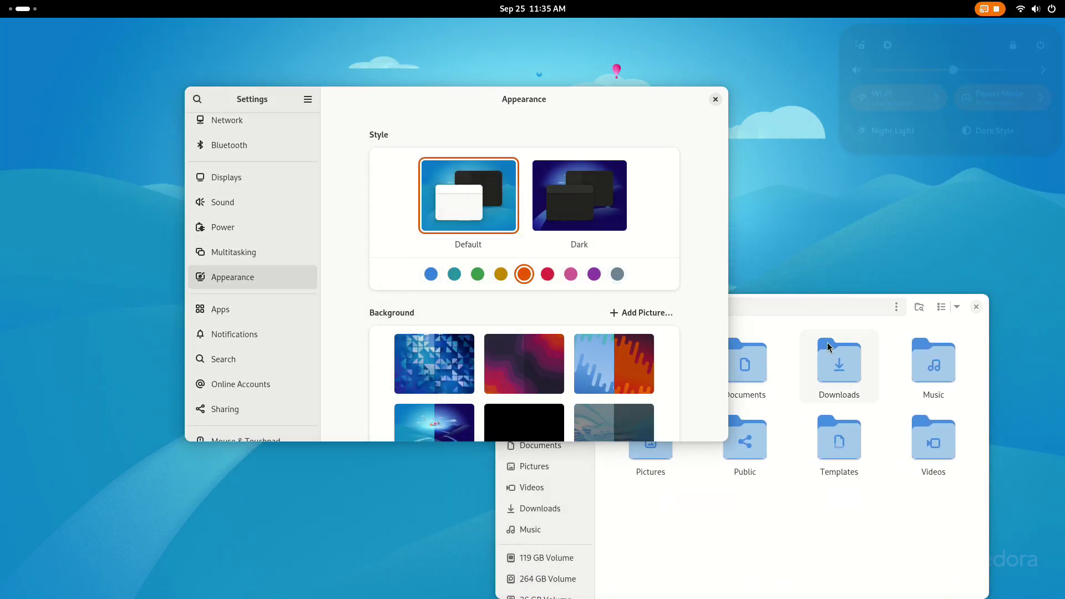
left_click(785, 453)
left_click(796, 515)
Try the red accent colour in quick settings, then close the Files window
left_click(552, 273)
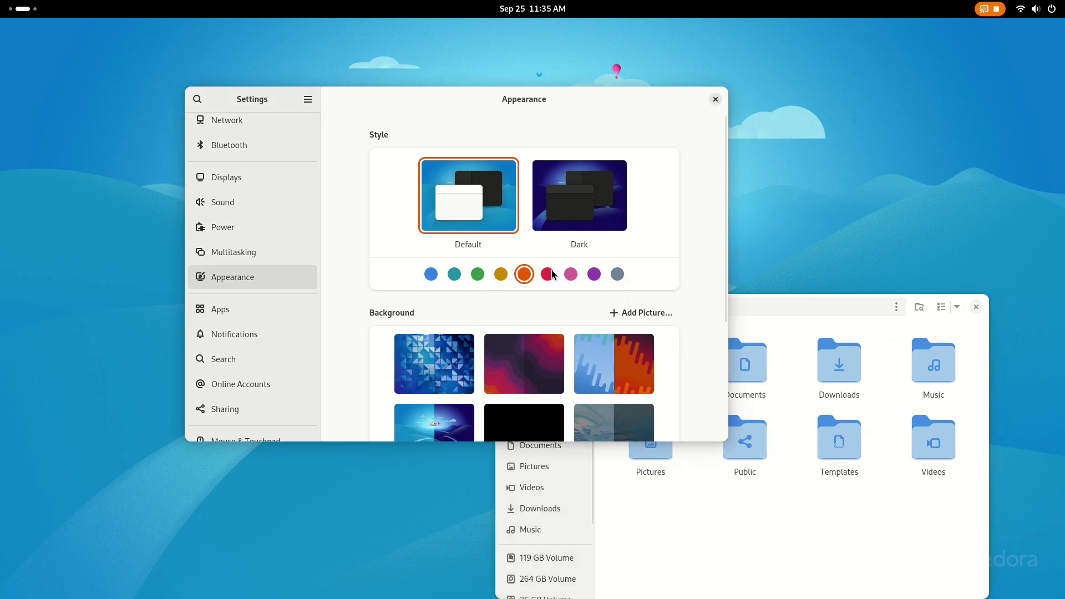
key("super+s")
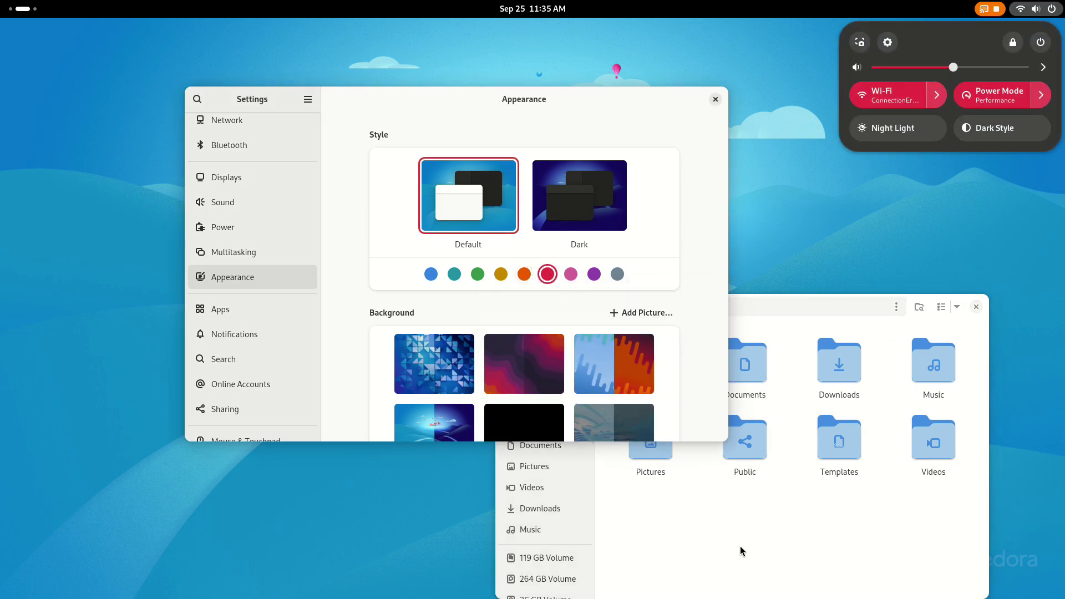
left_click(776, 516)
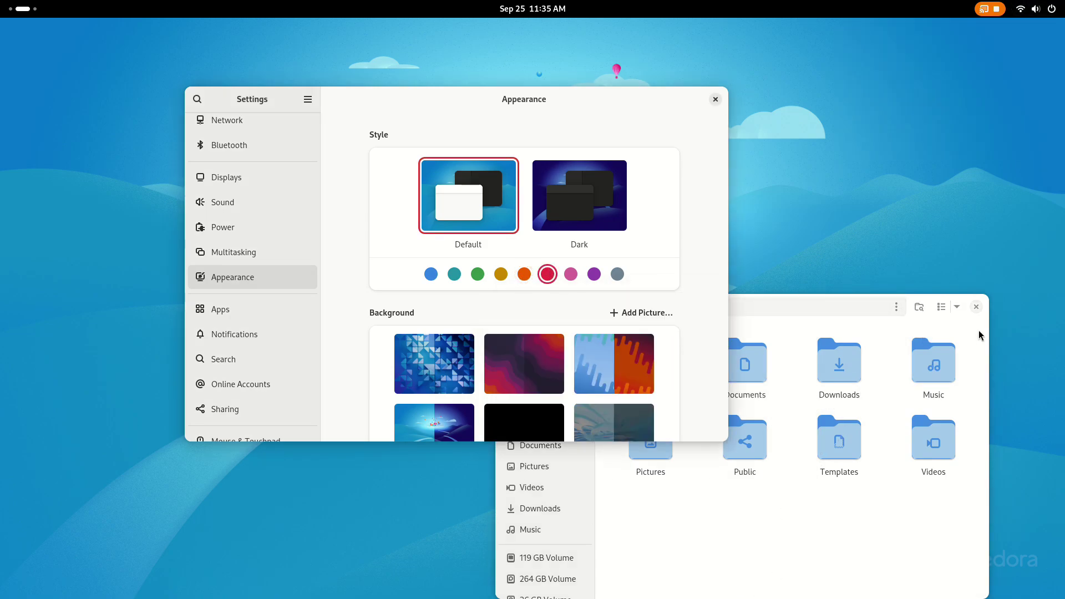
left_click(976, 307)
scroll(414, 274, "down", 5)
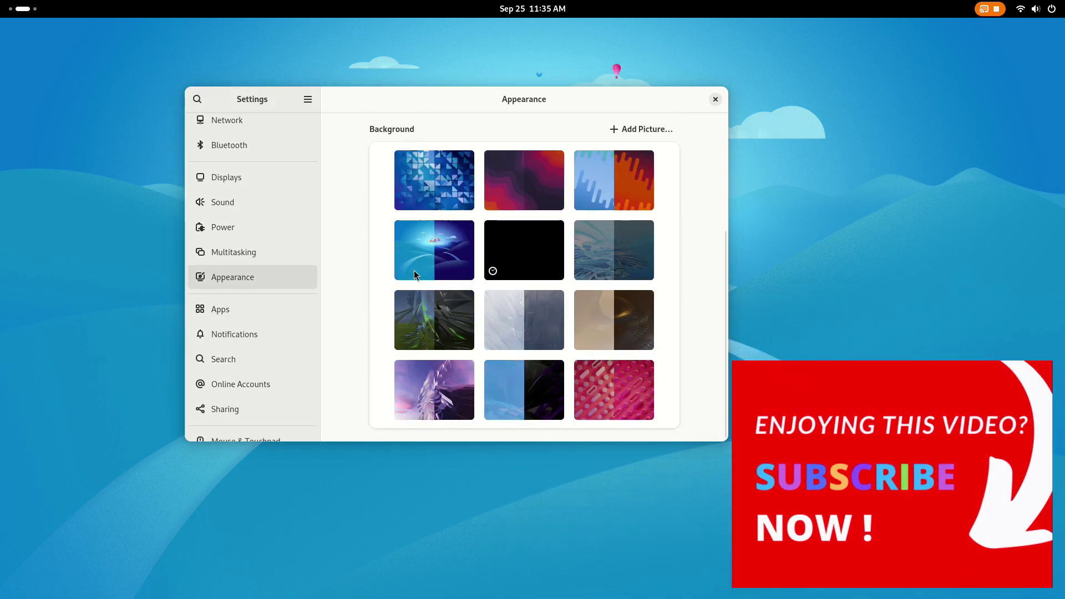
scroll(428, 336, "up", 5)
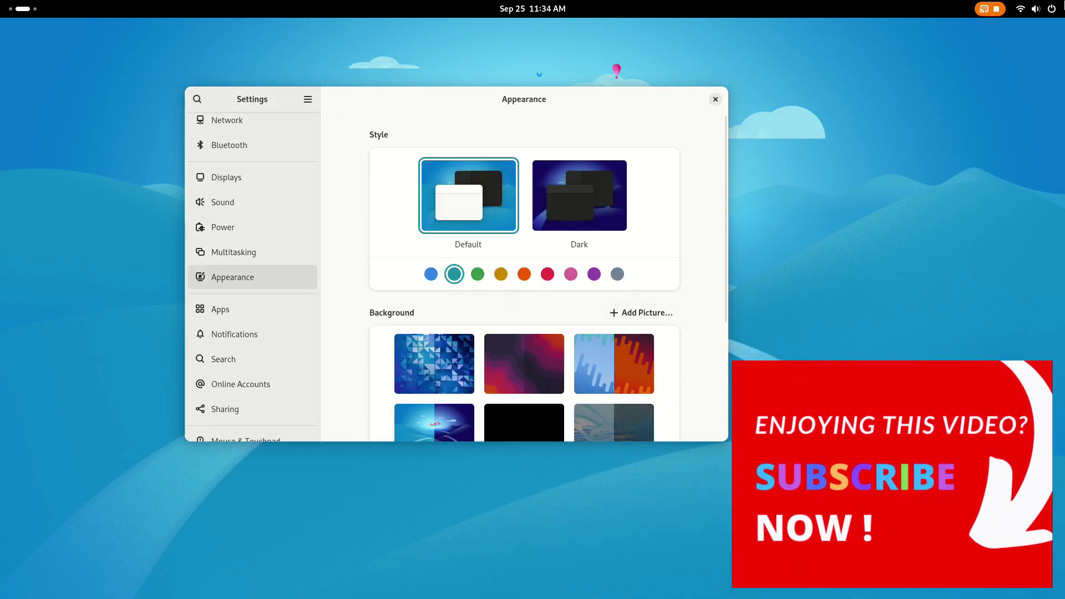
Apply the teal accent and check it in quick settings, the overview and the app grid
left_click(1034, 8)
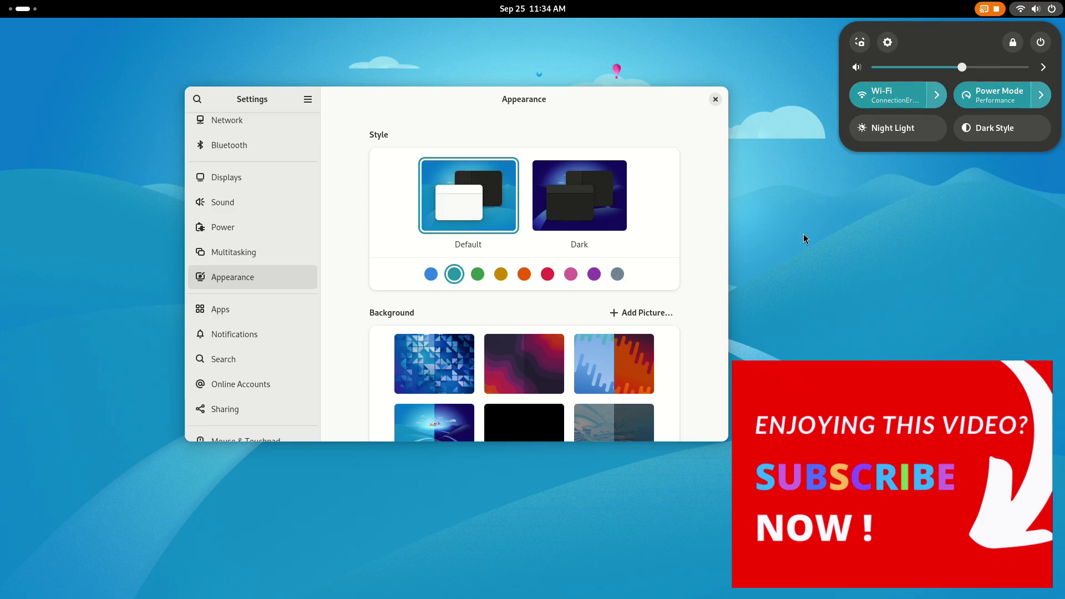
left_click(691, 249)
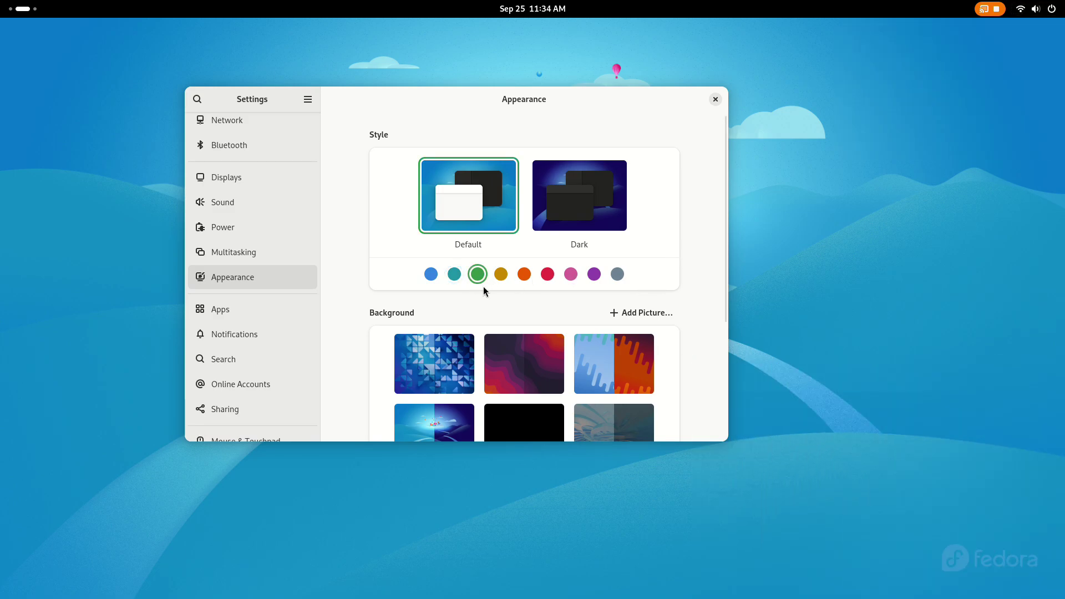
left_click(1034, 8)
left_click(893, 361)
key("super")
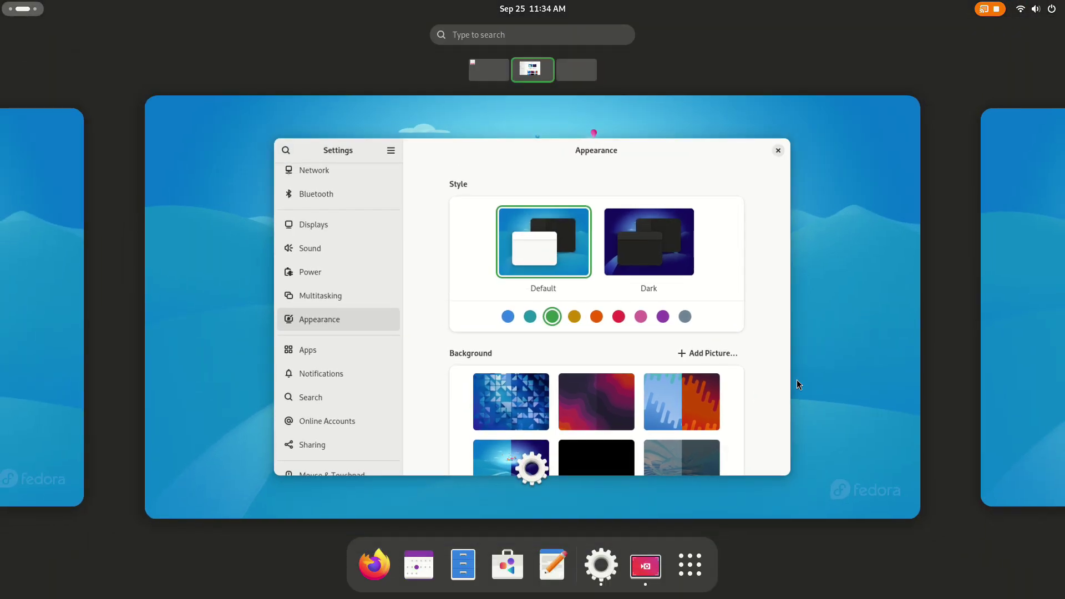
left_click(790, 387)
key("super")
key("super")
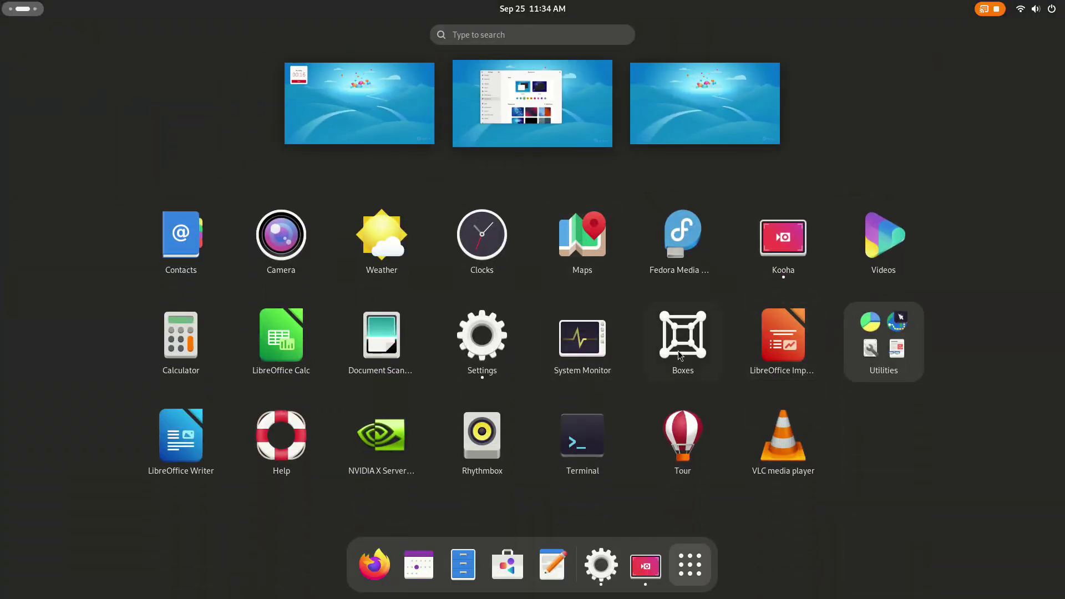
left_click(915, 270)
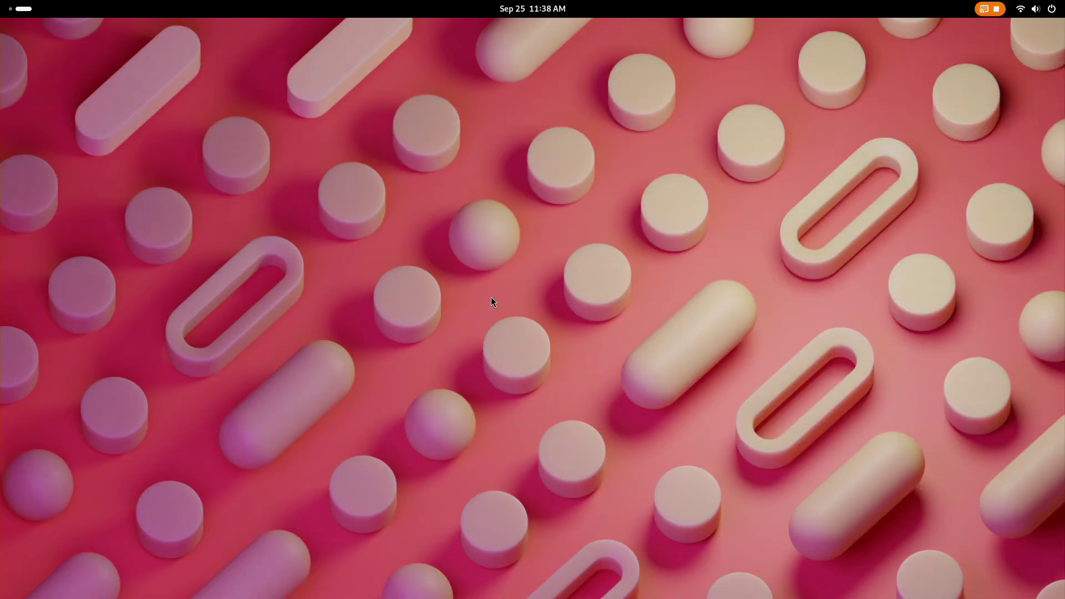
Open Files at Home, select and deselect all eight folders, then move Pictures above Documents
key("super")
left_click(485, 564)
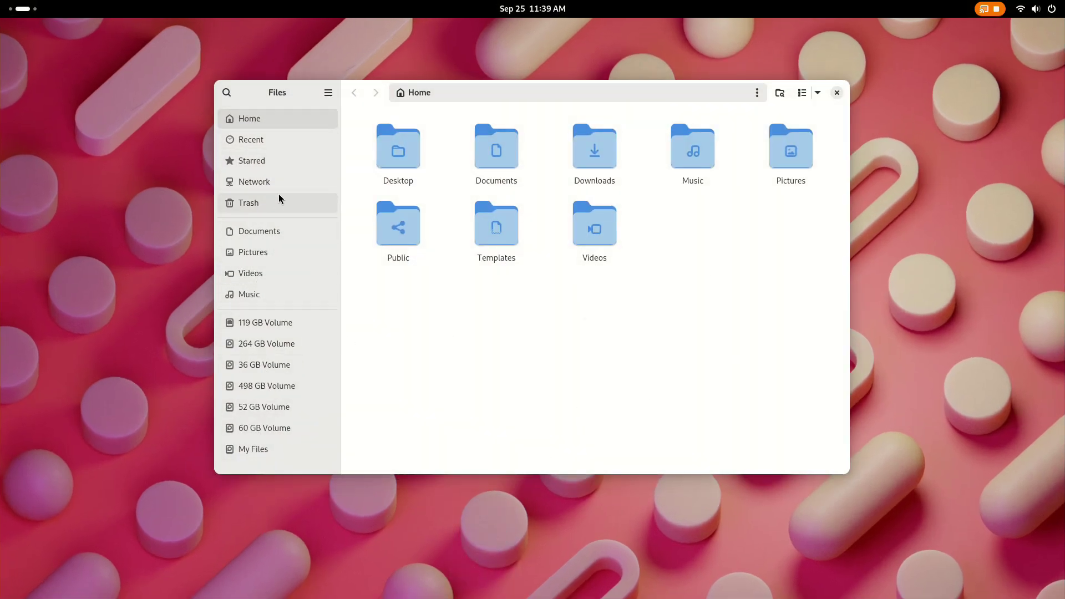
left_click_drag(728, 282, 391, 132)
left_click(407, 325)
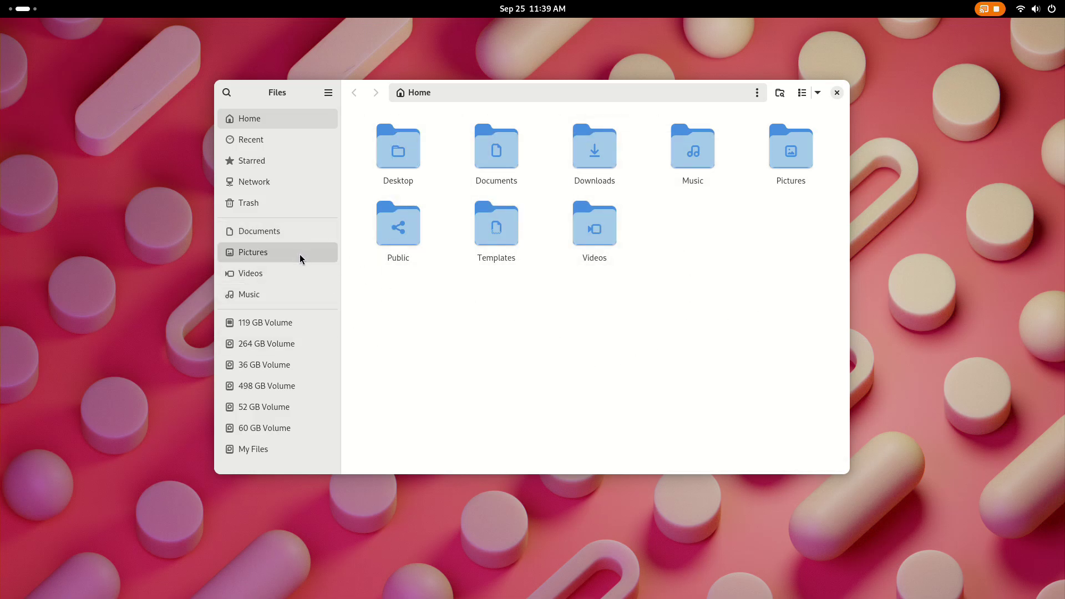
mouse_move(299, 256)
left_mouse_down()
mouse_move(297, 238)
mouse_move(287, 282)
mouse_move(284, 242)
mouse_move(289, 268)
left_mouse_up()
Remove the Pictures and Music bookmarks and bookmark Downloads and Public instead
right_click(284, 235)
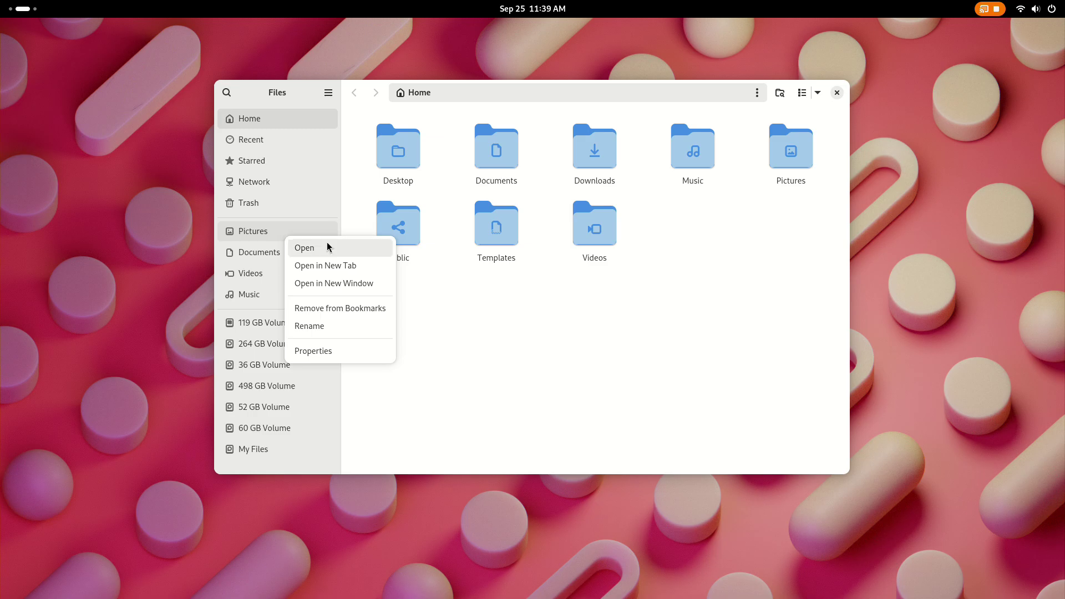
left_click(348, 307)
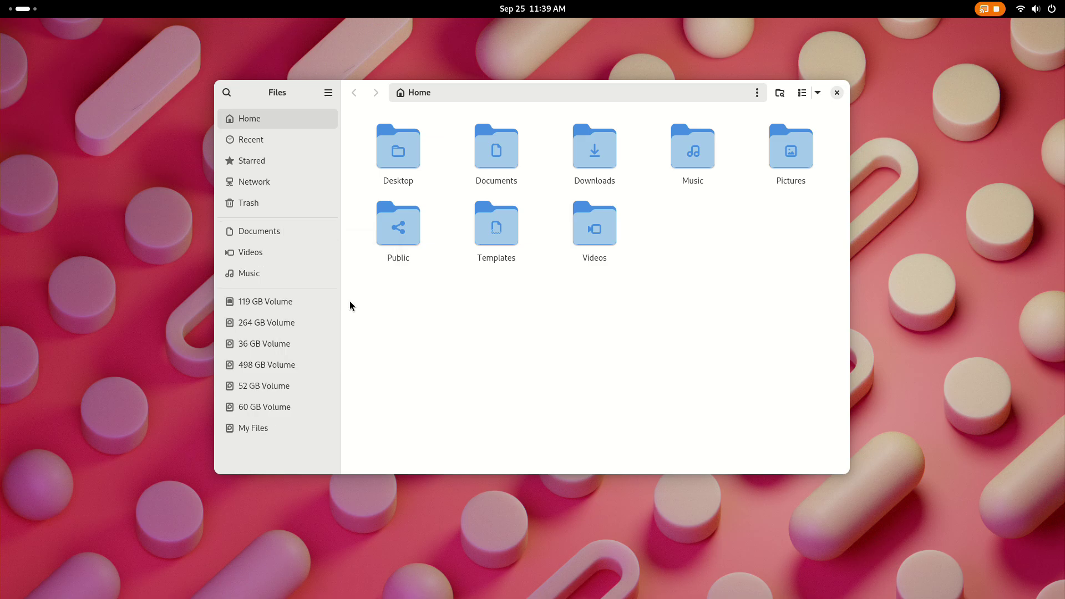
right_click(280, 271)
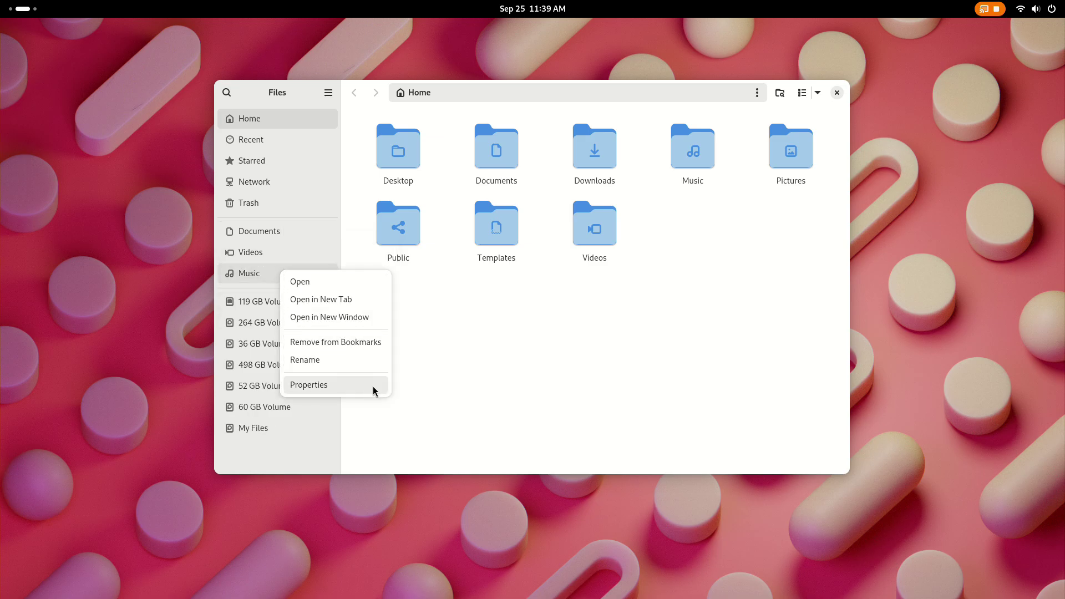
left_click(348, 343)
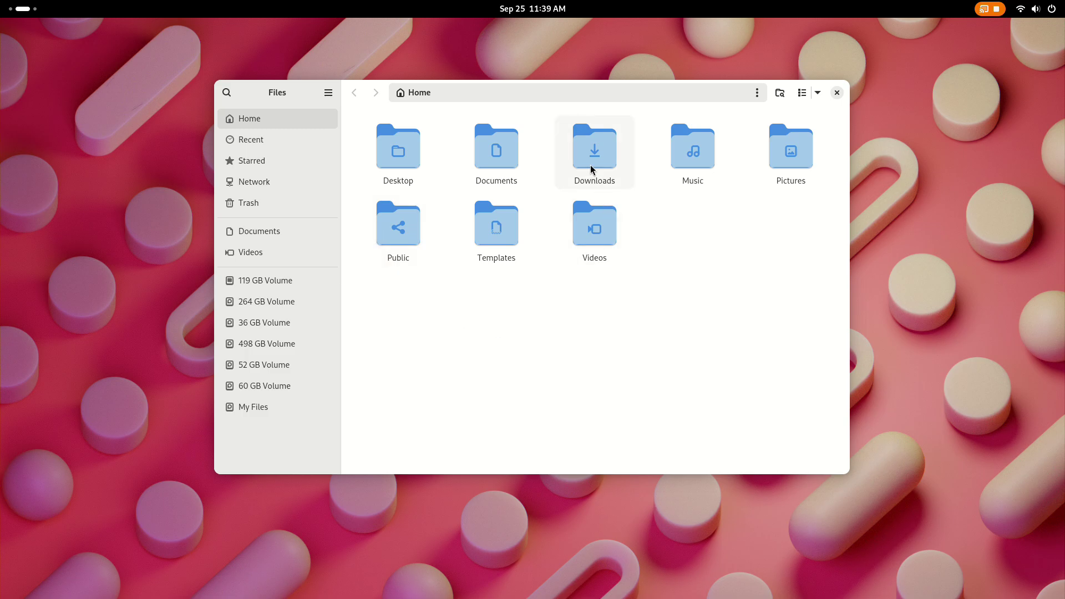
left_click_drag(590, 165, 261, 274)
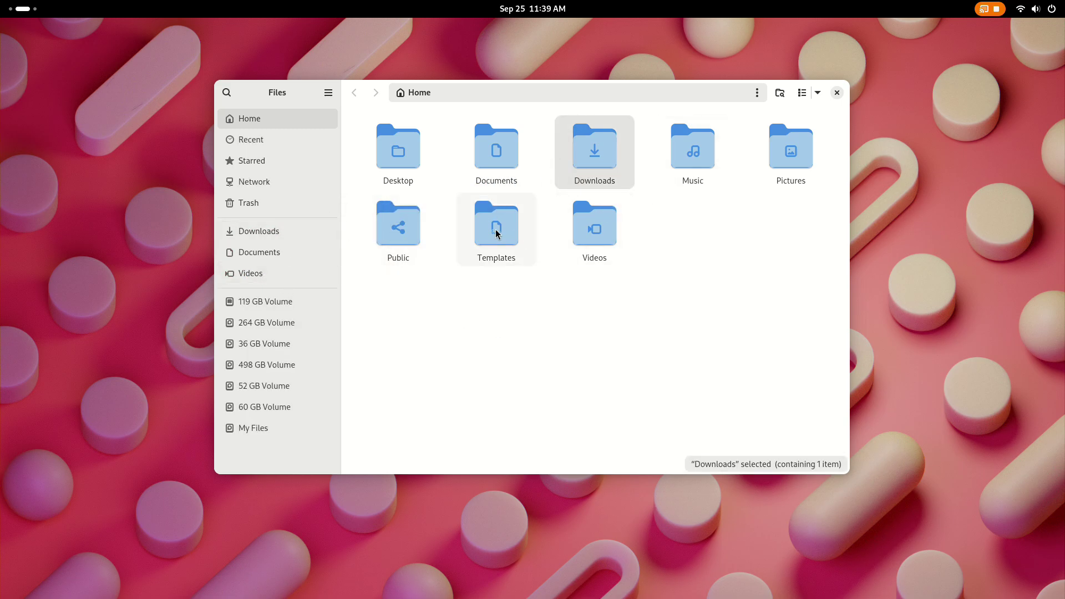
left_click_drag(397, 232, 267, 298)
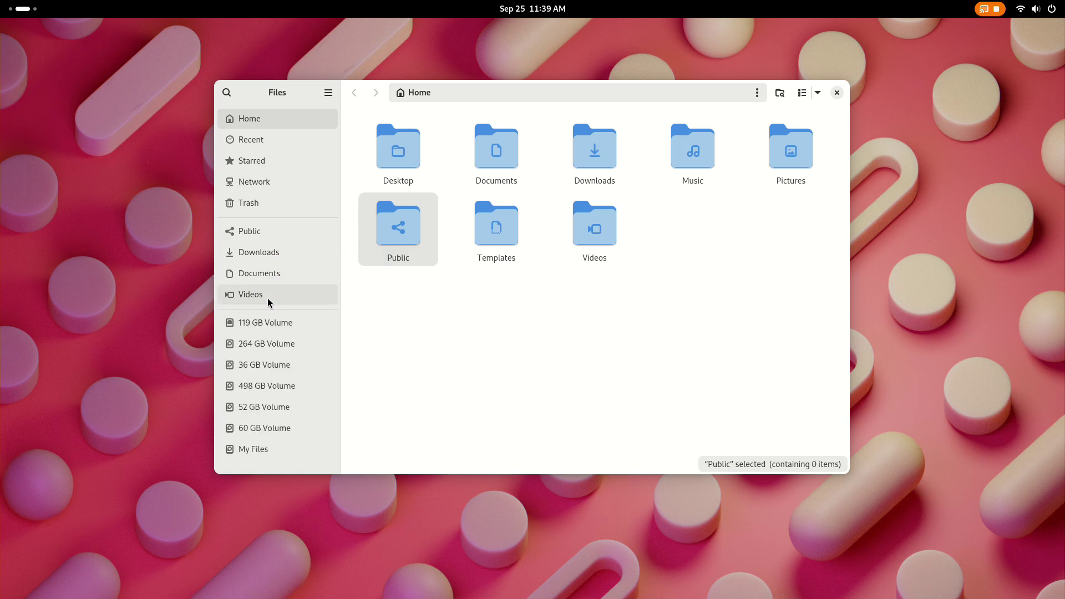
Browse Public, Documents, Videos, Downloads and Home, then bookmark Music after Videos
left_click(310, 233)
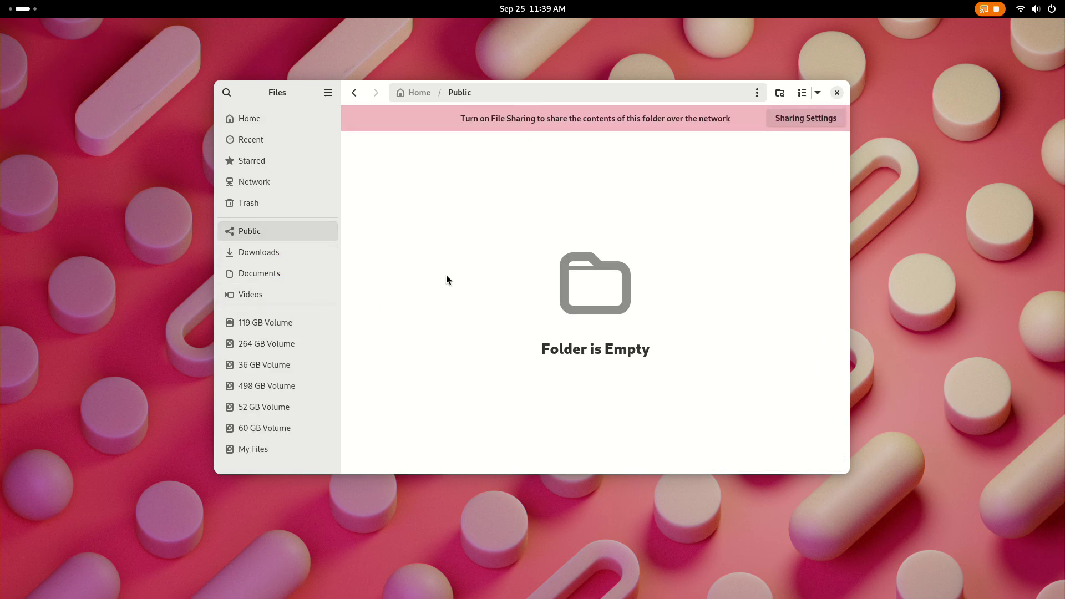
left_click(303, 280)
left_click(302, 291)
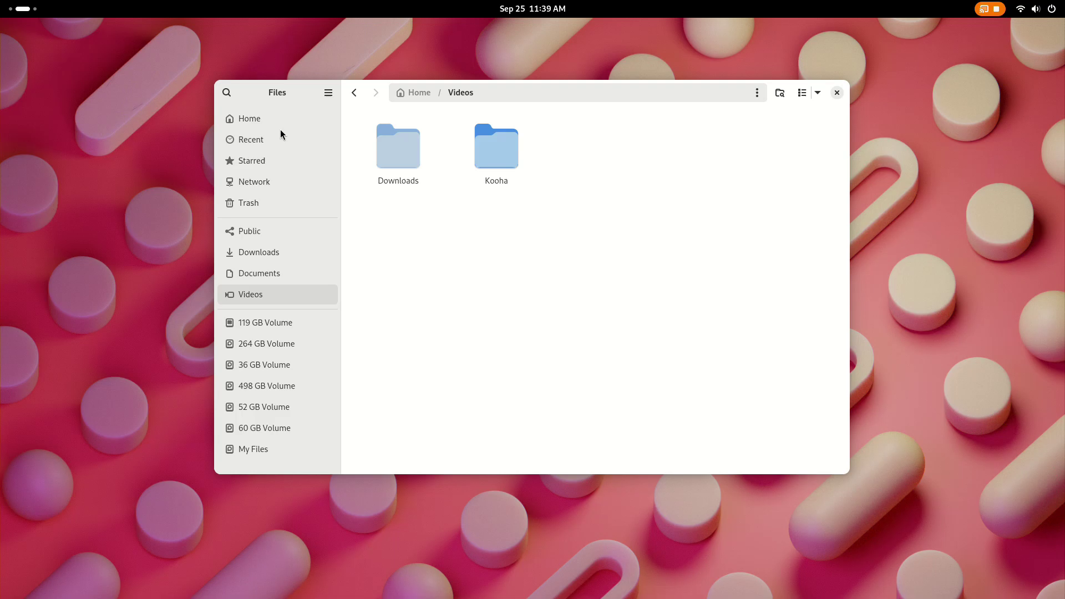
left_click(281, 127)
left_click(293, 258)
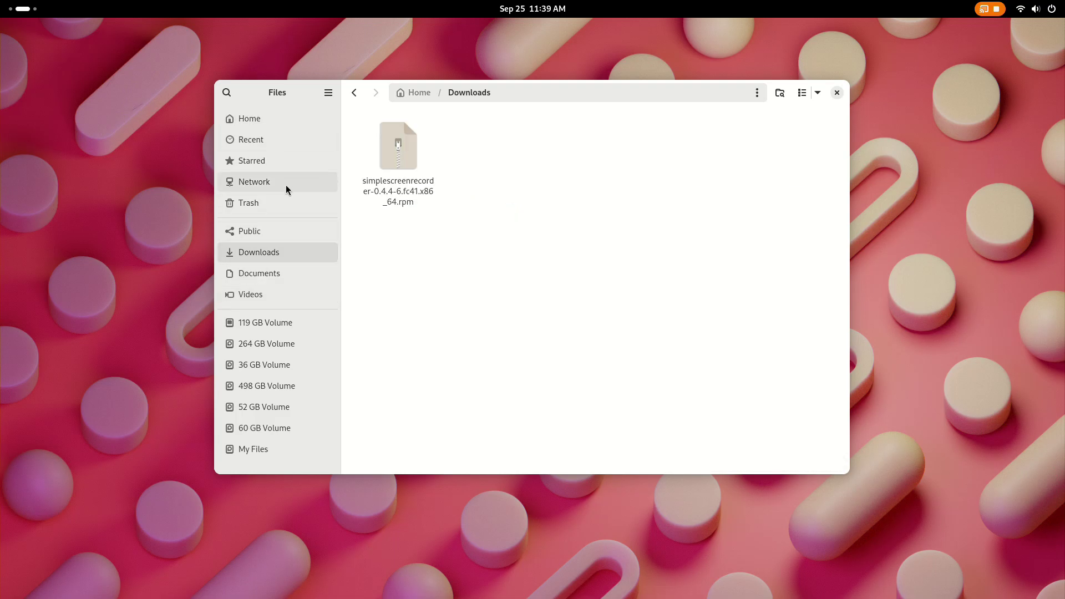
left_click(280, 123)
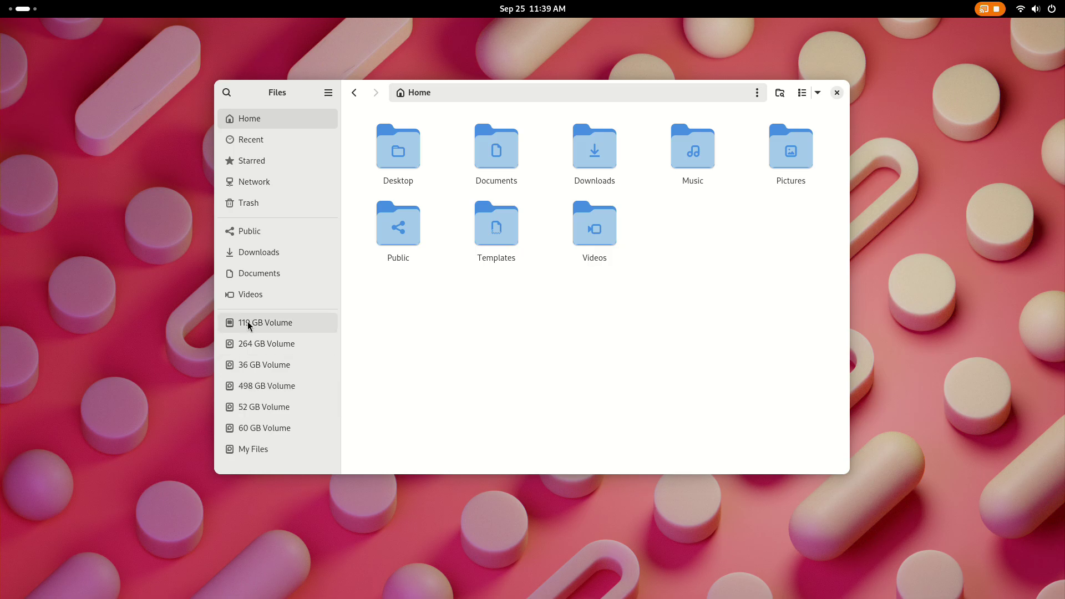
left_click(256, 273)
left_click(249, 119)
left_click_drag(693, 150, 300, 313)
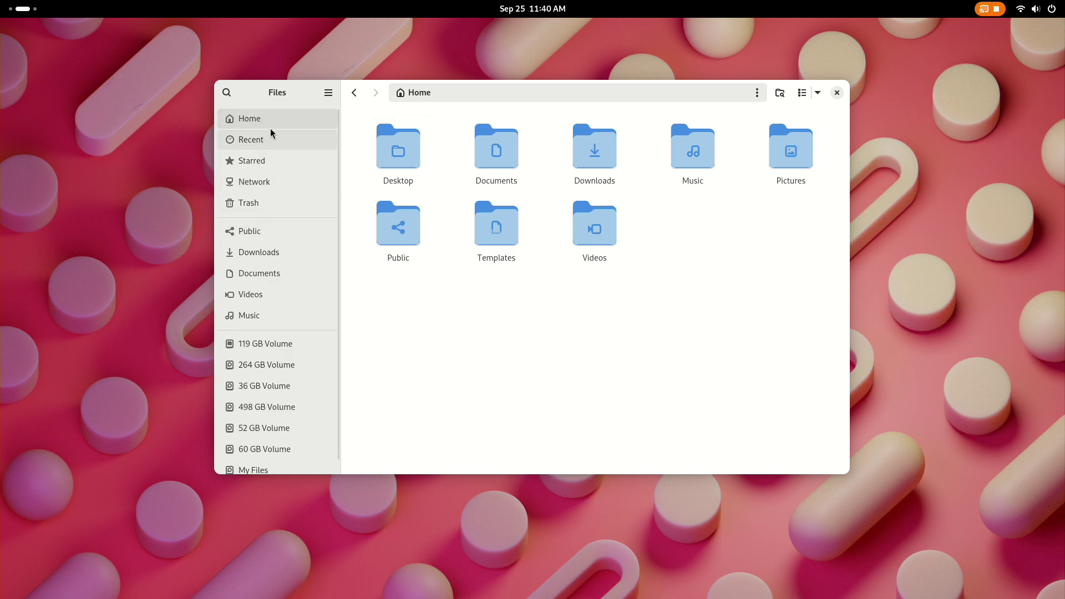
Go to the system root folder / through the location bar
left_click(474, 91)
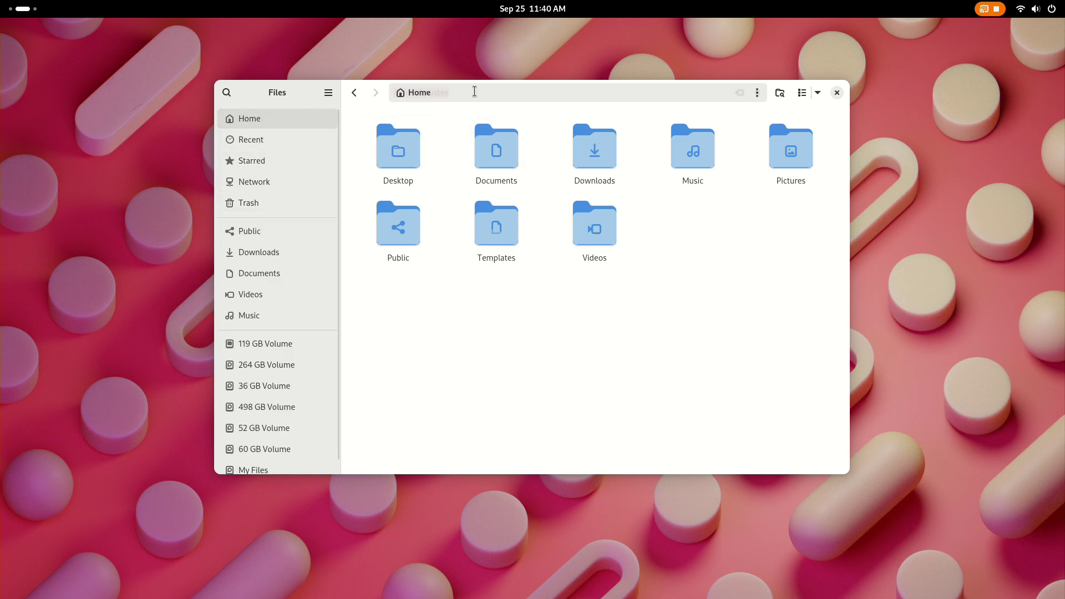
type("/")
key("Return")
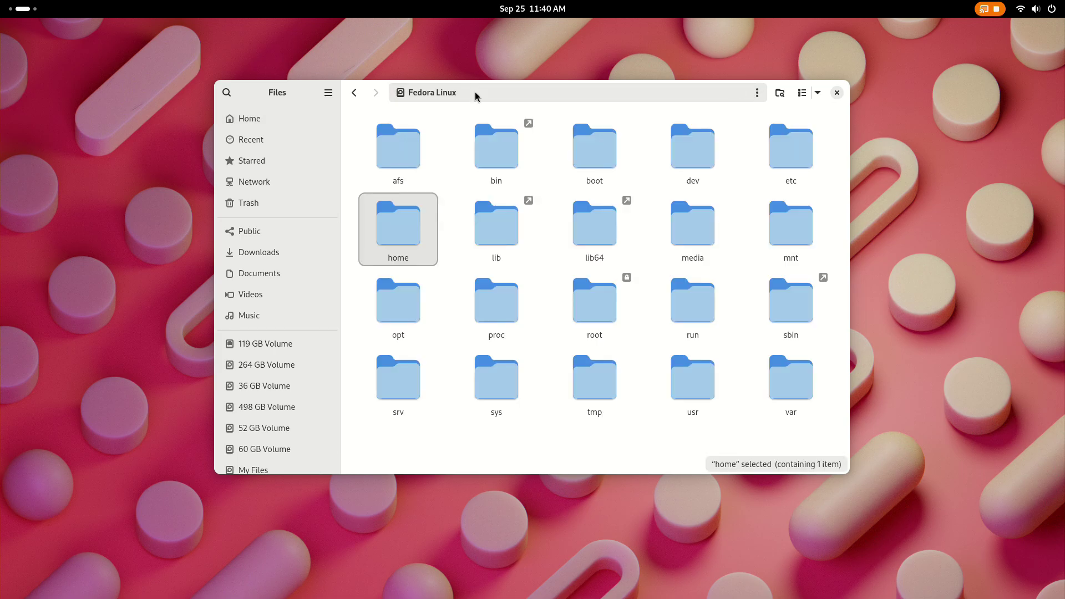
Select the boot, home, lib, lib64, root, proc, sys and tmp folders in turn
left_click(597, 164)
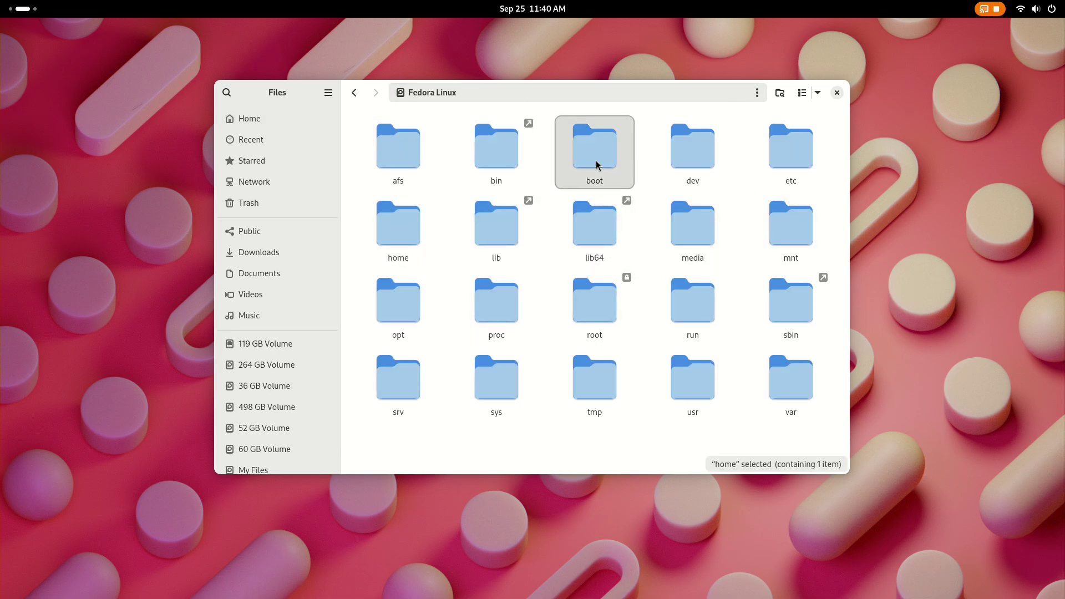
left_click(399, 233)
left_click(502, 238)
left_click(593, 244)
left_click(596, 318)
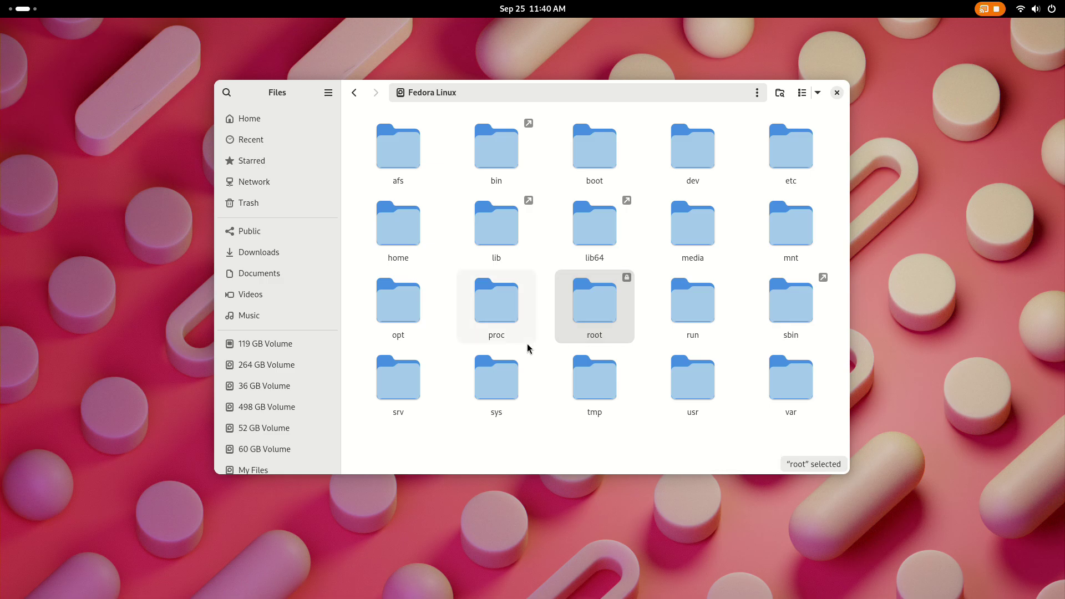
left_click(500, 310)
left_click(499, 383)
left_click(597, 388)
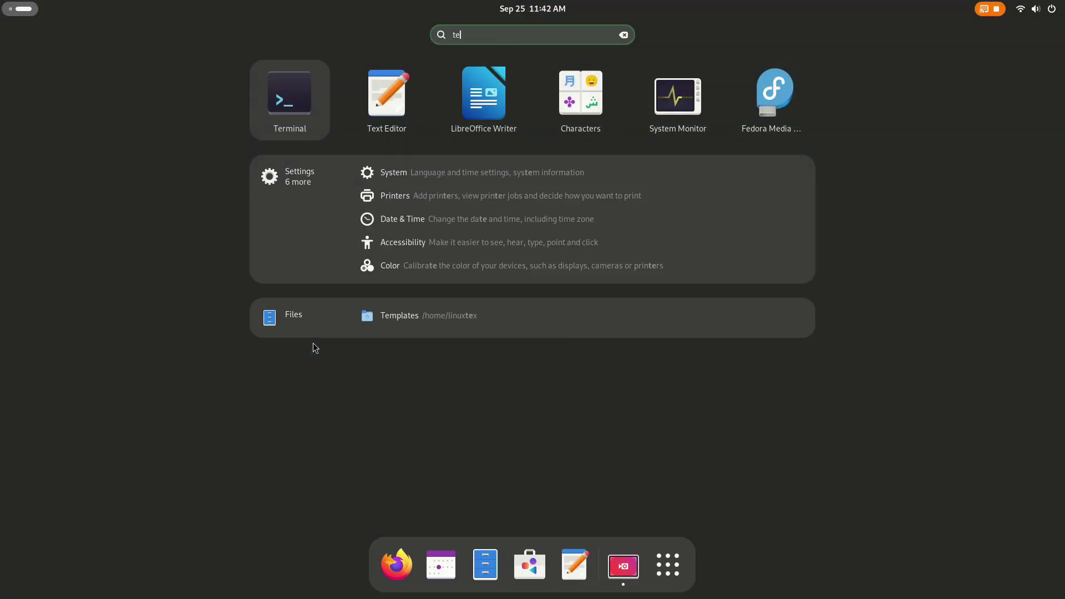
Launch Text Editor from a 'text' search and move its window to the screen centre
type("xt")
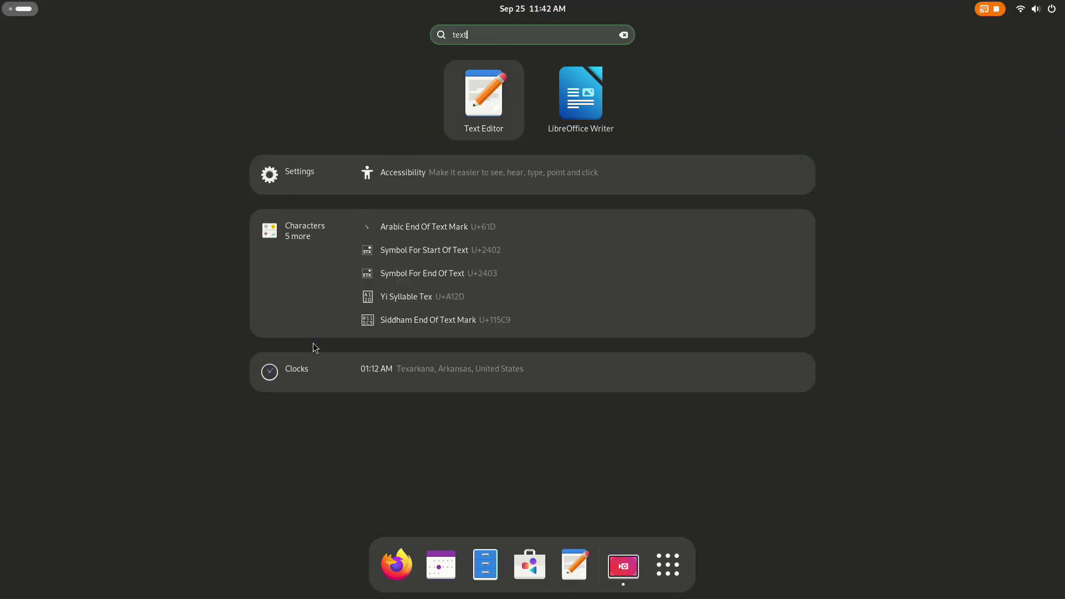
key("Return")
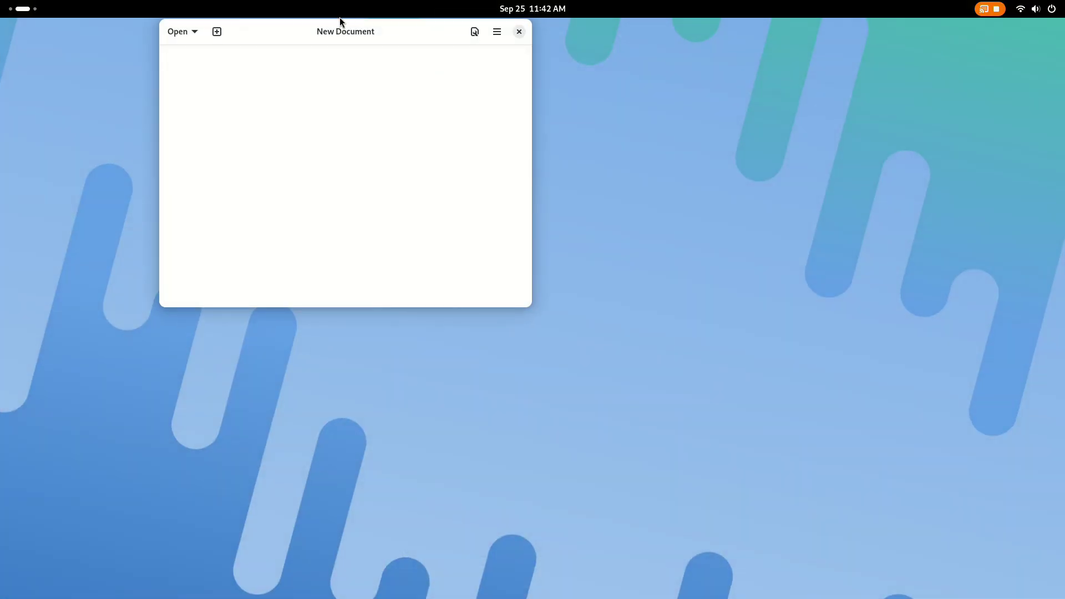
left_click_drag(340, 21, 536, 110)
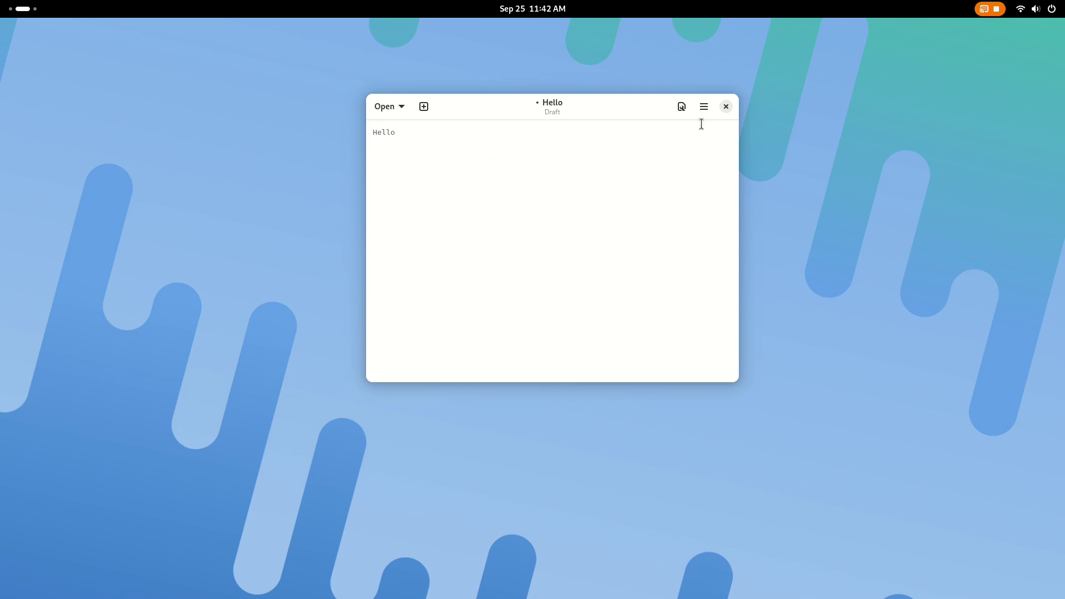
Try closing the unsaved Hello draft, then resize the window narrower, taller and wider
left_click(725, 107)
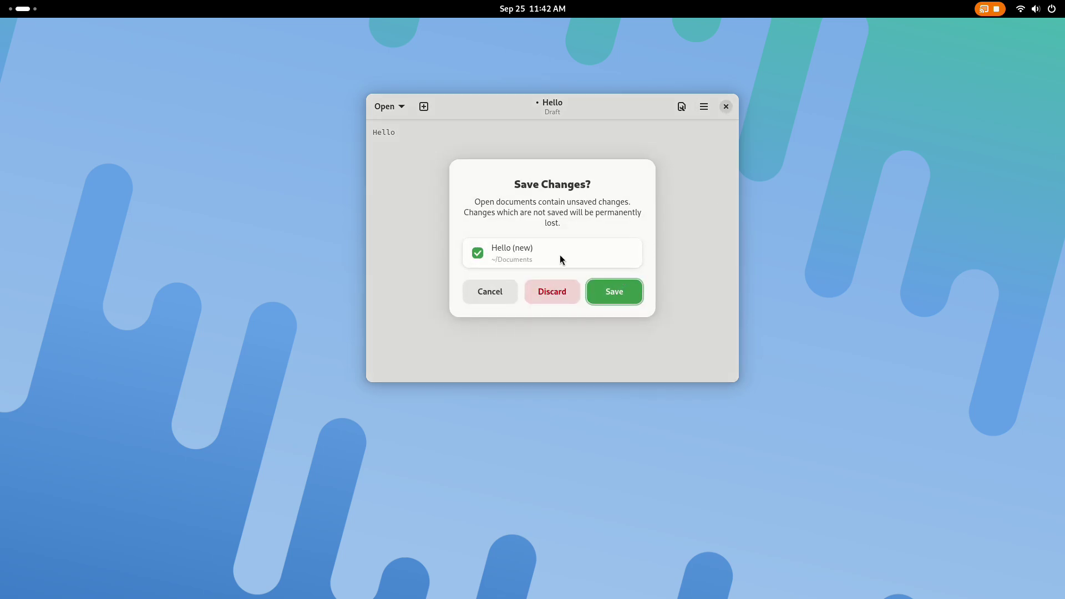
left_click_drag(737, 374, 598, 384)
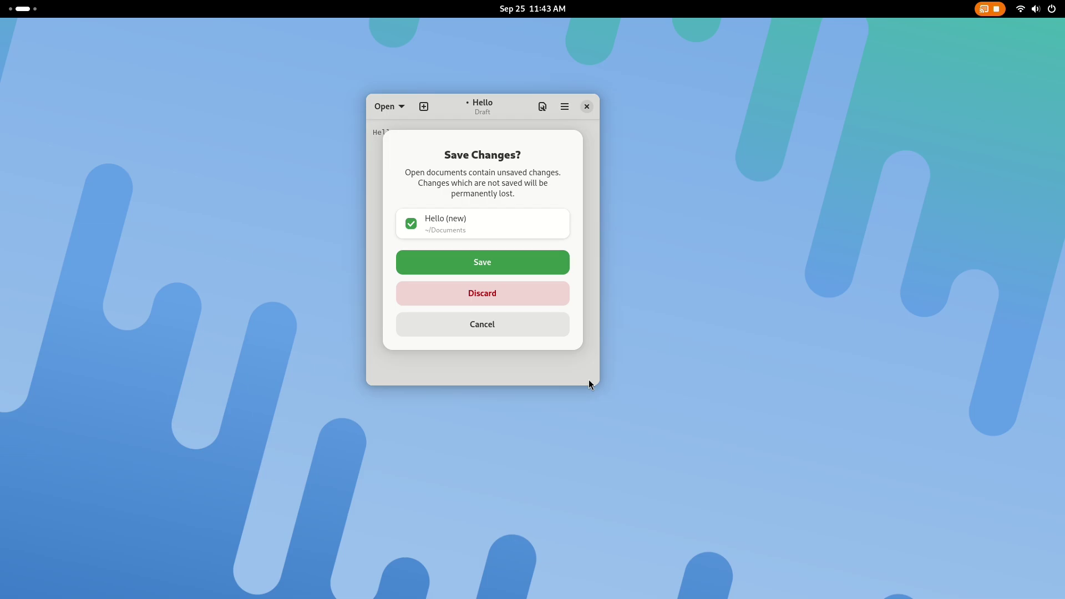
left_click_drag(588, 381, 594, 542)
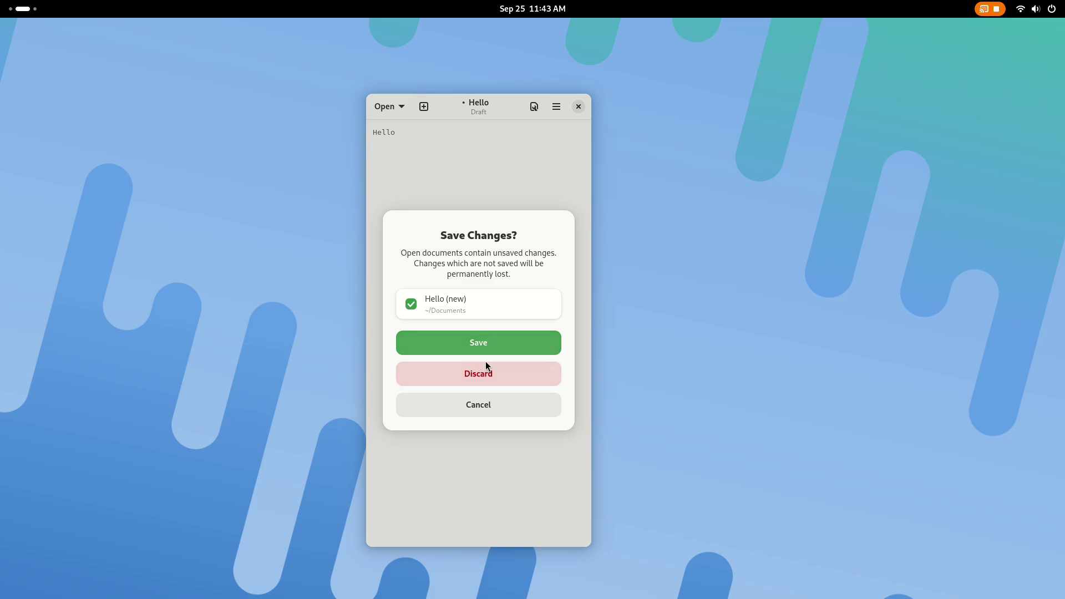
left_click_drag(594, 543, 753, 551)
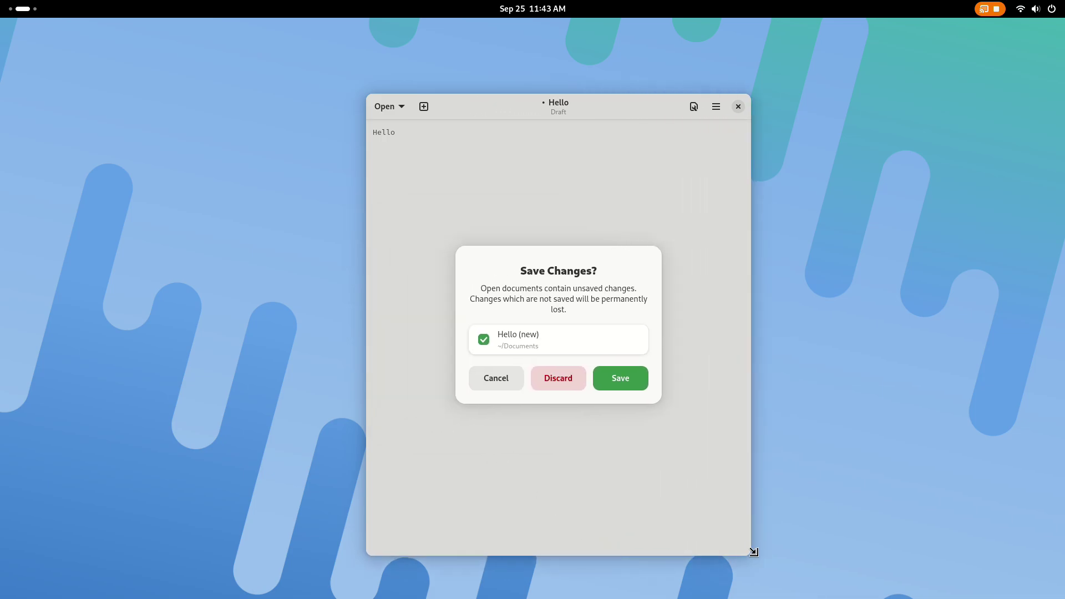
Cancel the save prompt twice, reopening it and resizing the window to watch it adapt
left_click(511, 378)
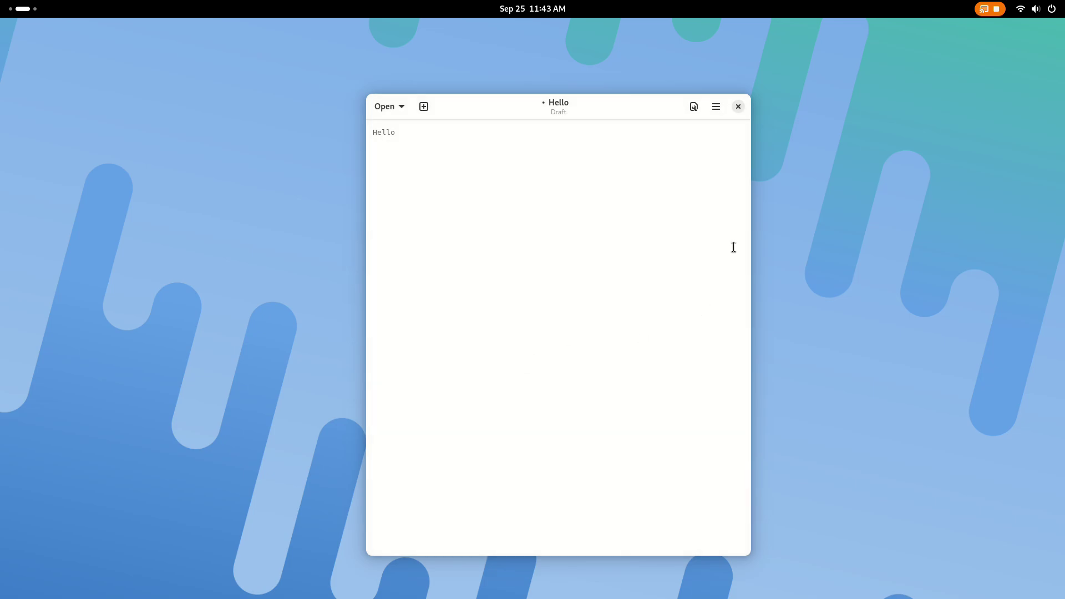
left_click(737, 107)
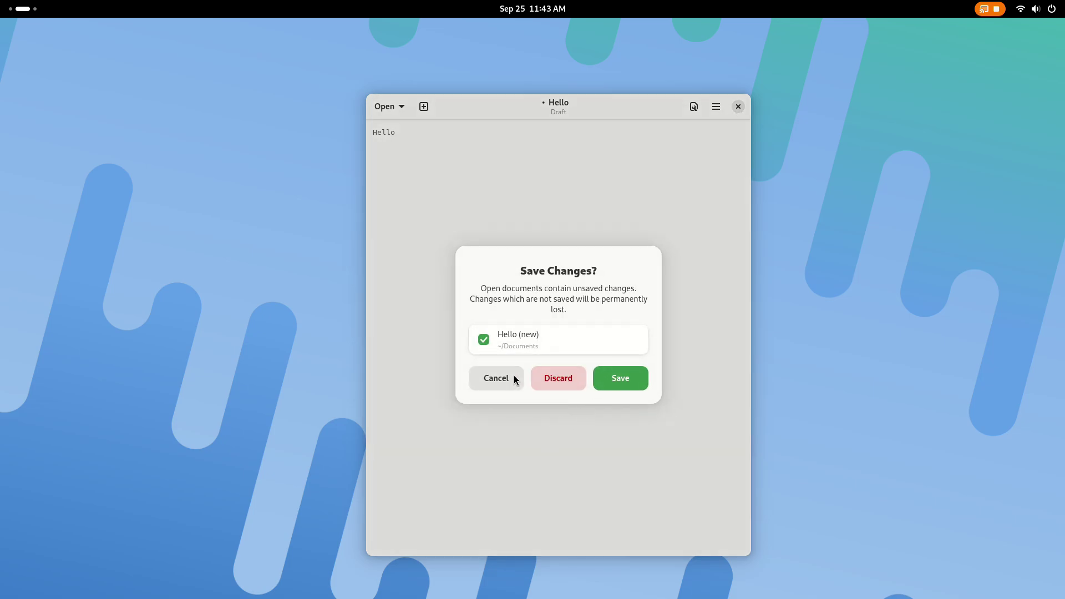
left_click_drag(750, 547, 600, 548)
left_click(489, 400)
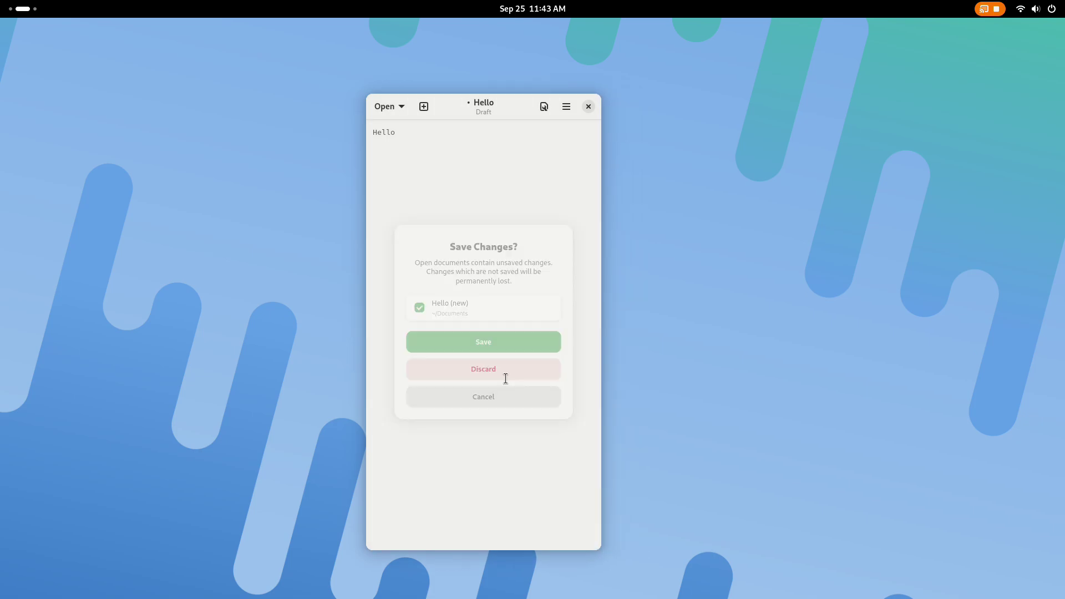
left_click(587, 109)
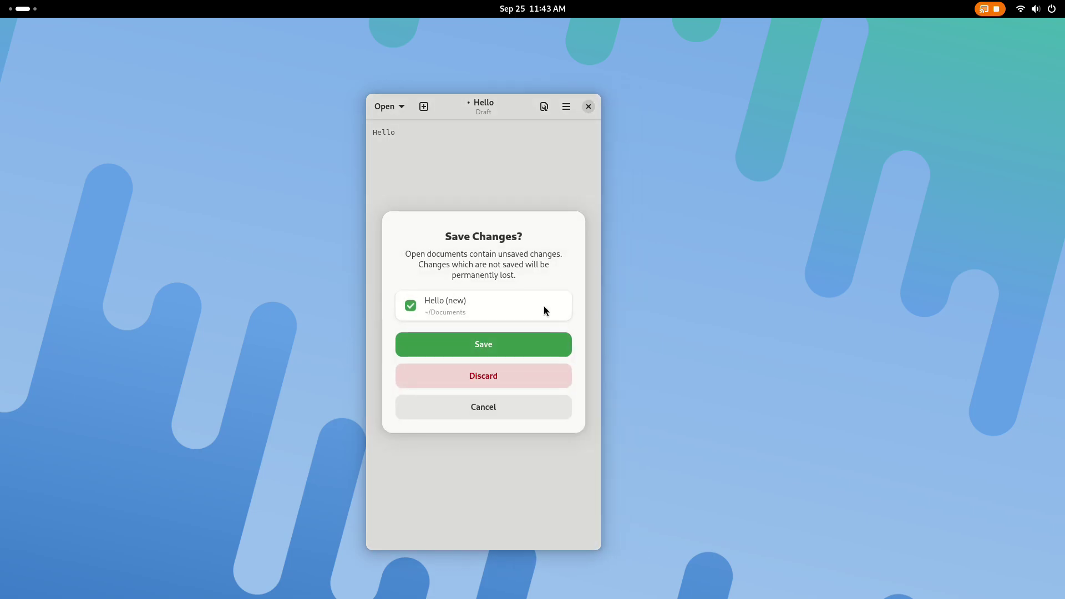
left_click_drag(592, 549, 688, 558)
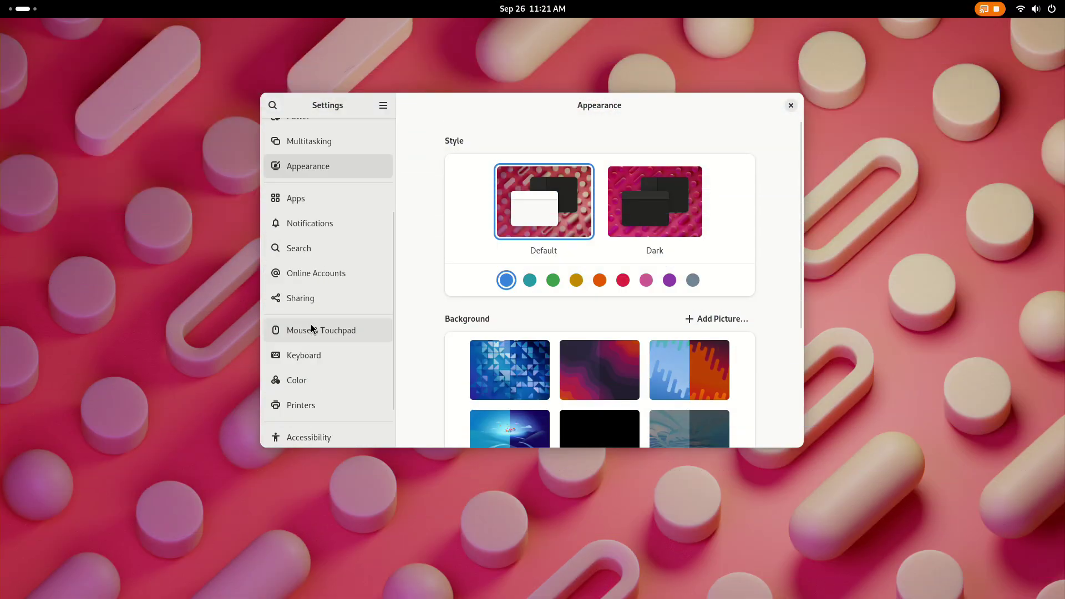
Switch on Activate Windows on Hover under Accessibility > Pointing & Clicking
scroll(336, 383, "down", 1)
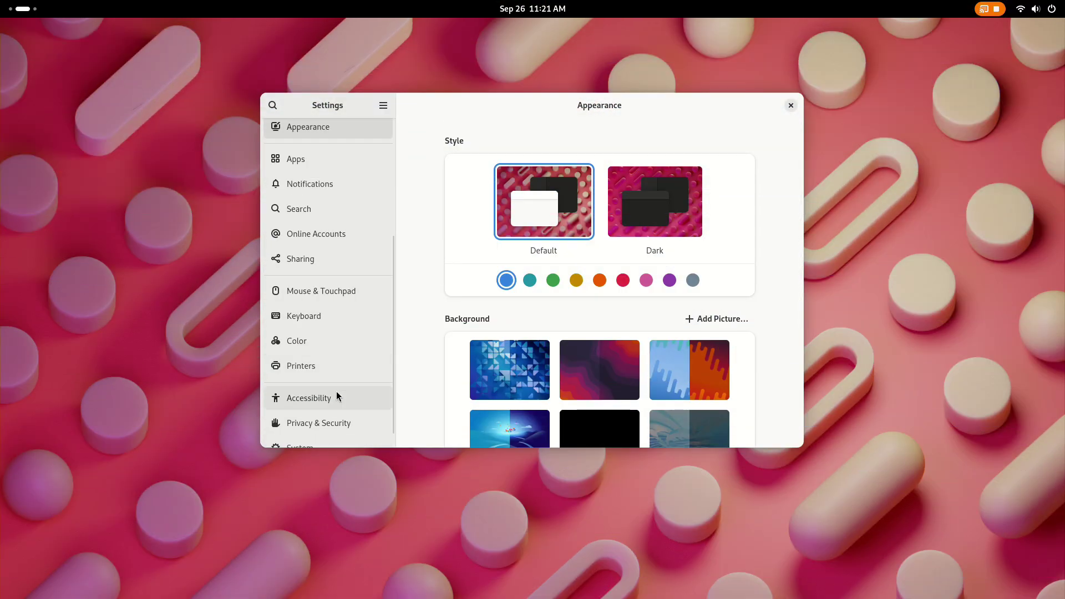
left_click(336, 392)
left_click(616, 284)
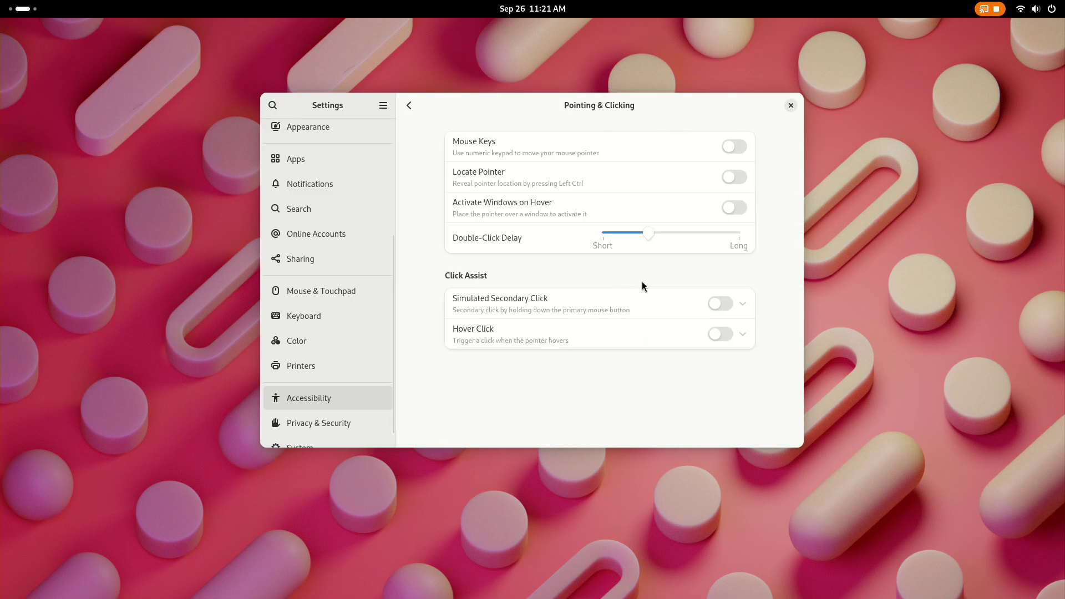
left_click(733, 208)
key("super")
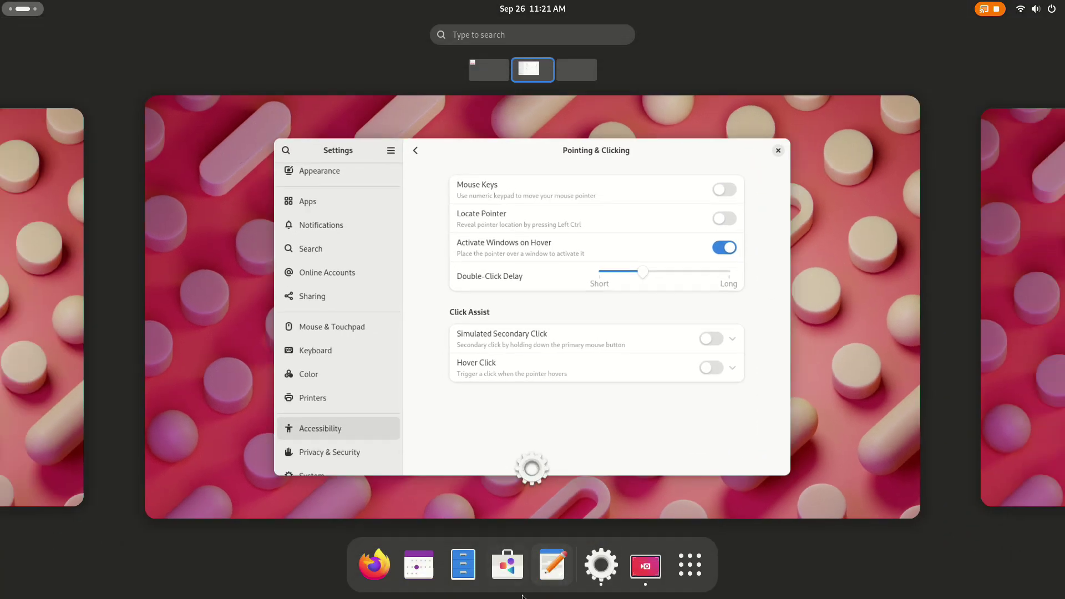
Open a Text Editor draft at the lower right, type sample text, and tile Settings to the left half
left_click(546, 564)
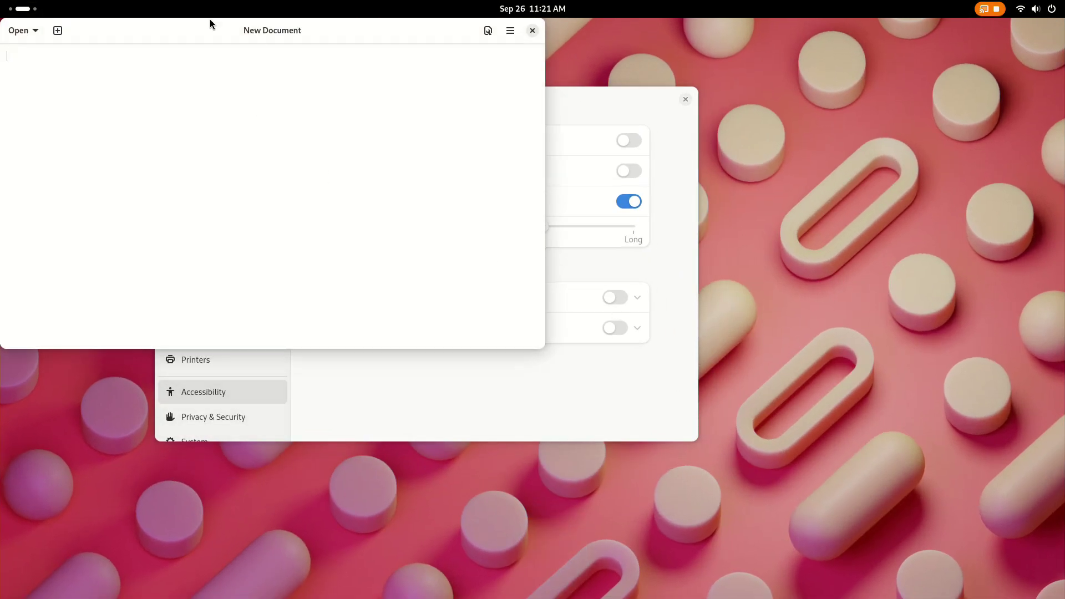
left_click_drag(210, 24, 782, 190)
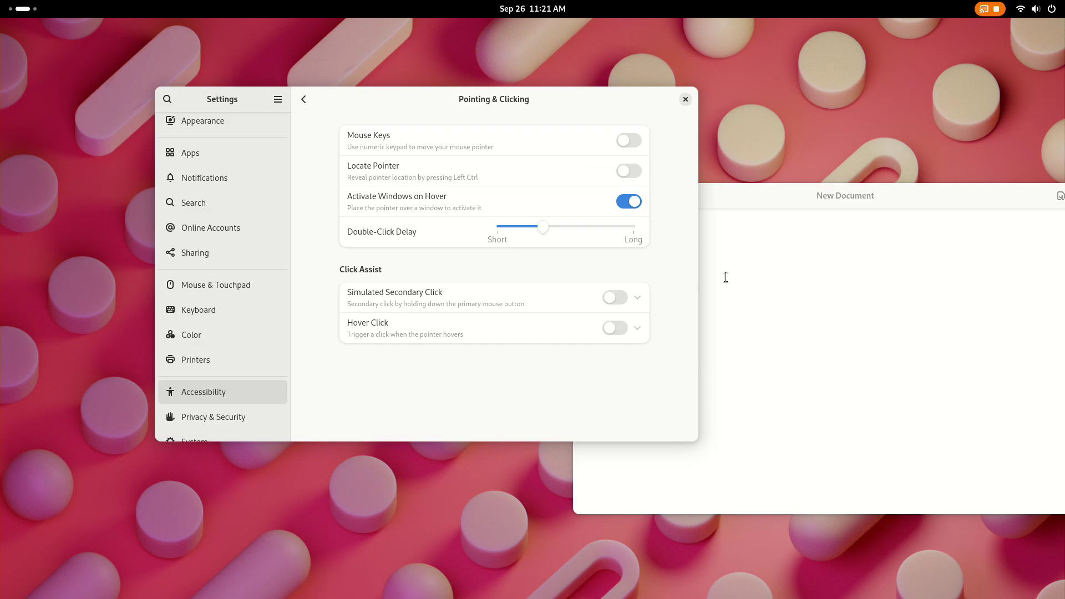
type("gsdfghregffdbvfsbfdghfdsgfdsgfdsgfdsgfdgsdfsfd")
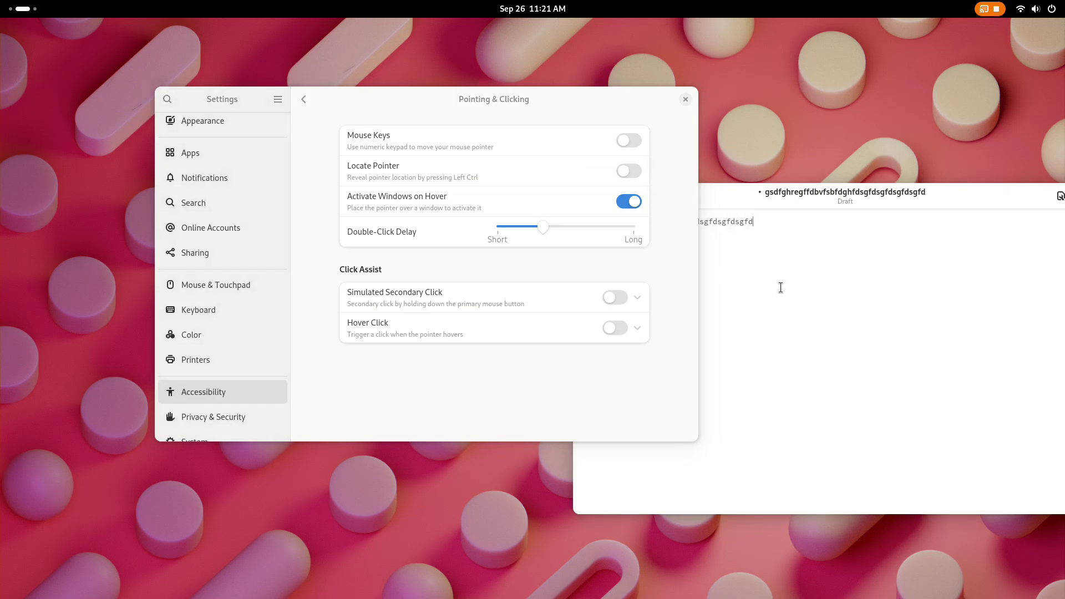
type("gfdsgdsdgsdfgdsf")
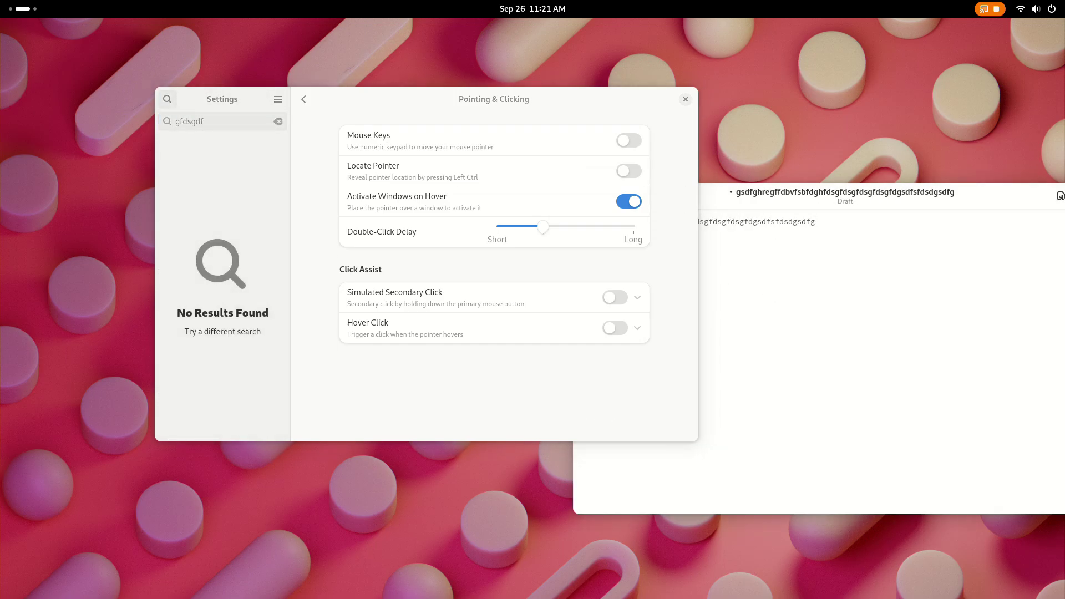
type("fsdgdfggsdfgfdsgfds")
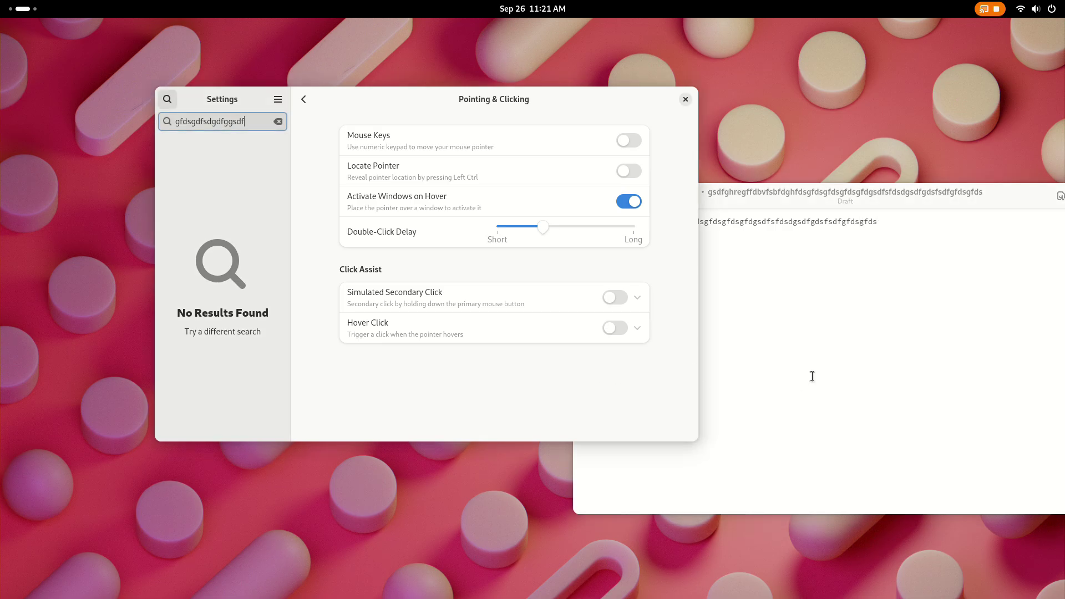
type("gsdf")
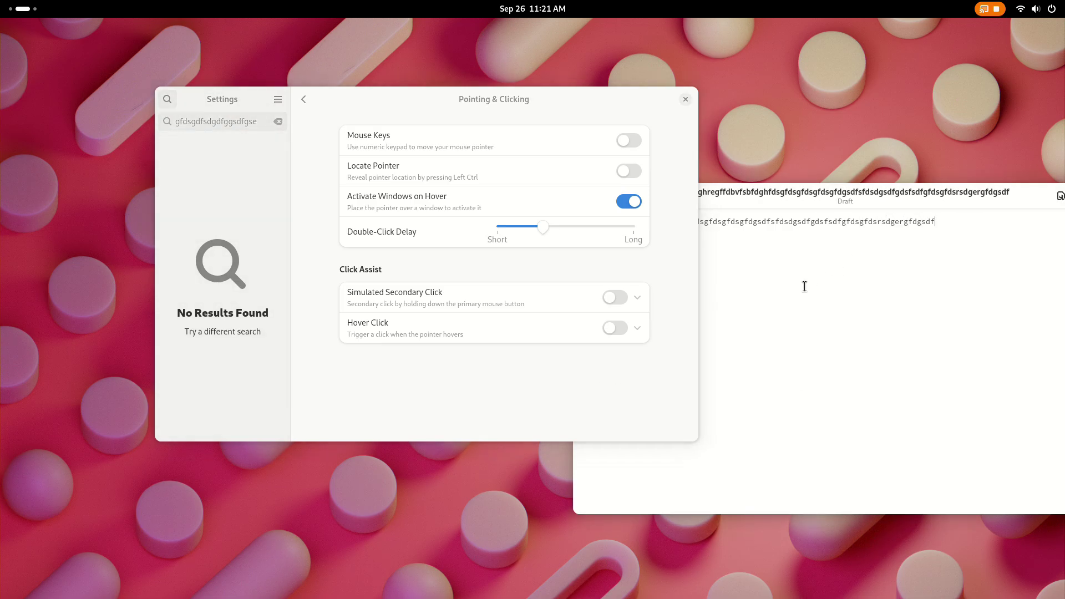
type("rsdgergfdgsdfsf")
type("dgfsdg")
type("sfgfdgrecvxhfds")
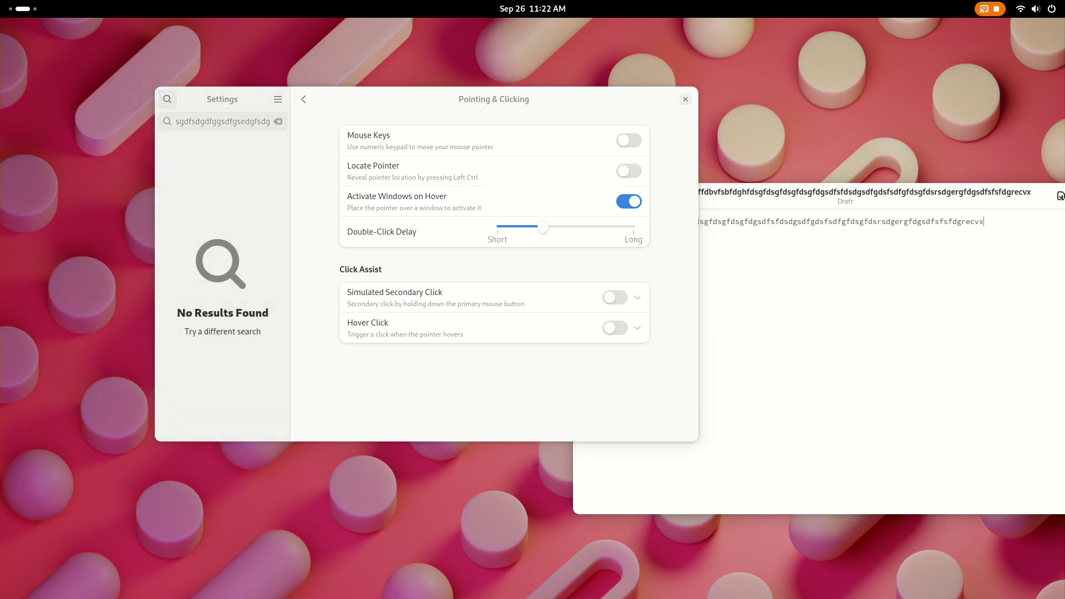
type("gh")
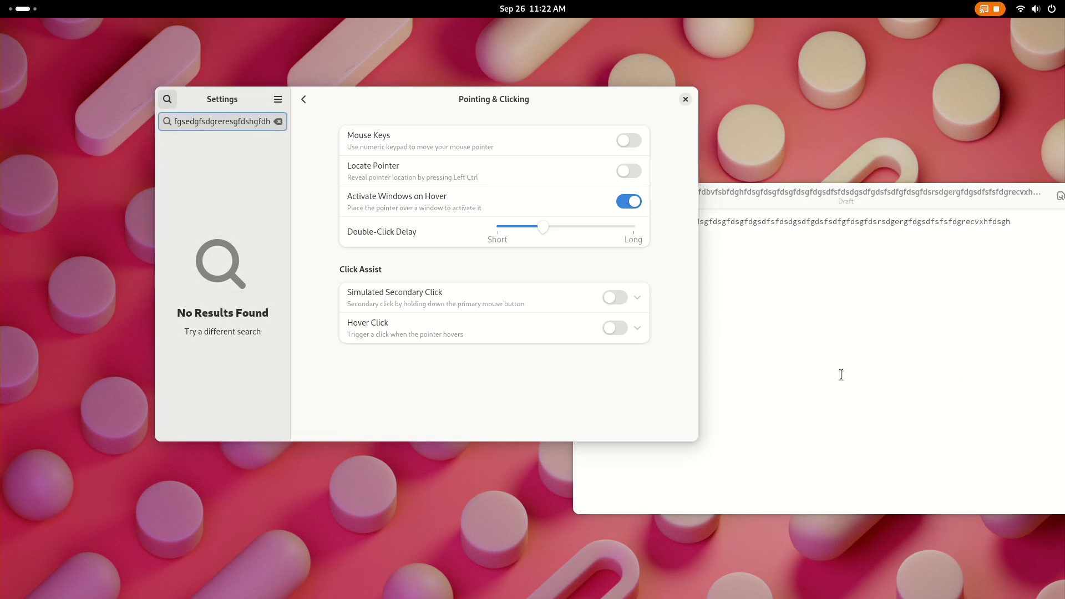
type("resfherhyresghfdd")
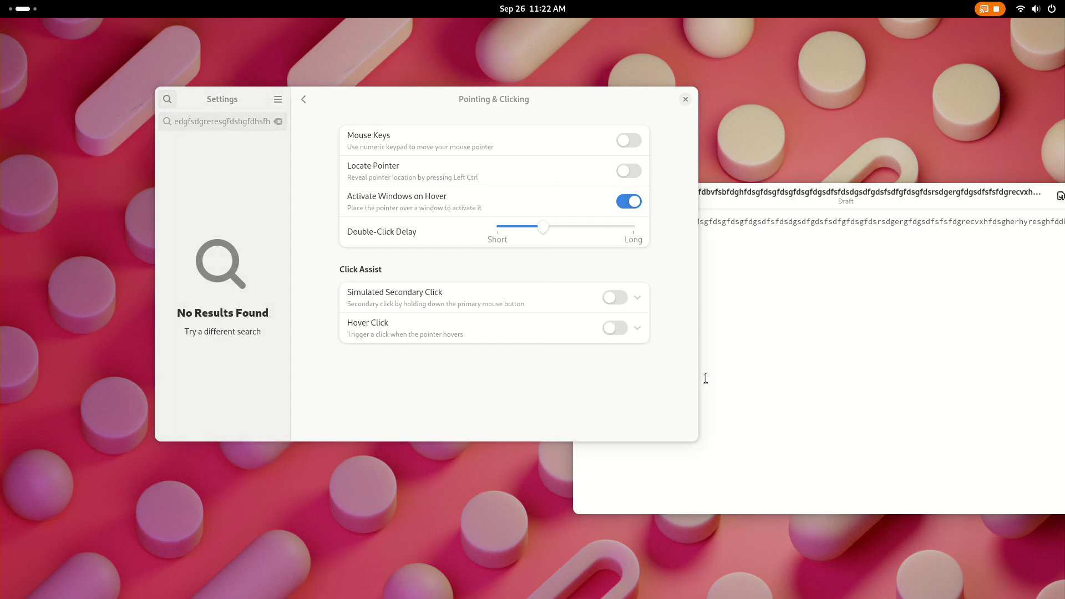
type("sfdgs")
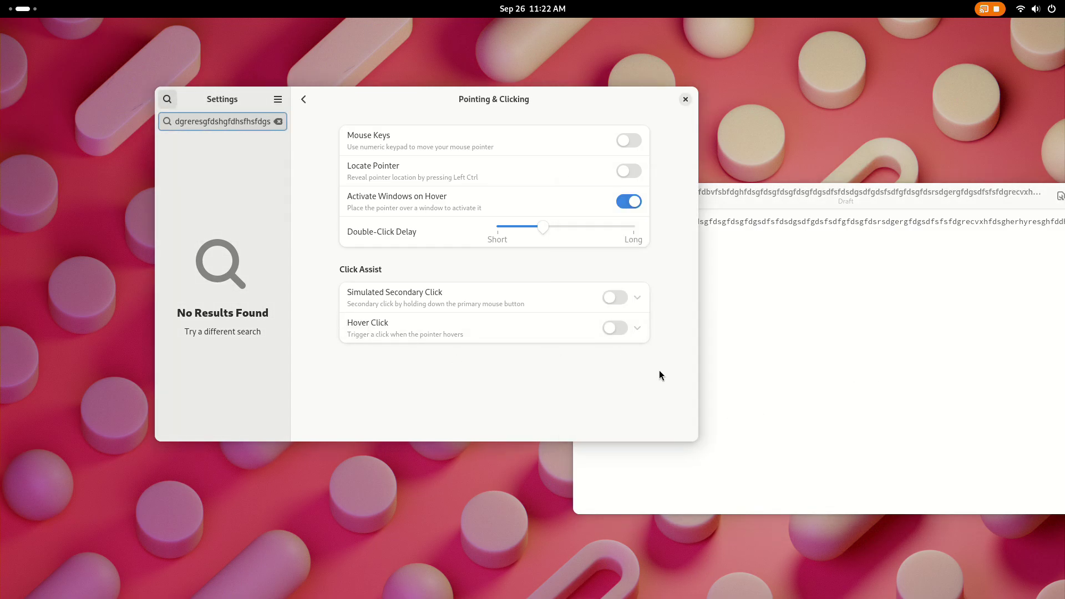
key("super+Left")
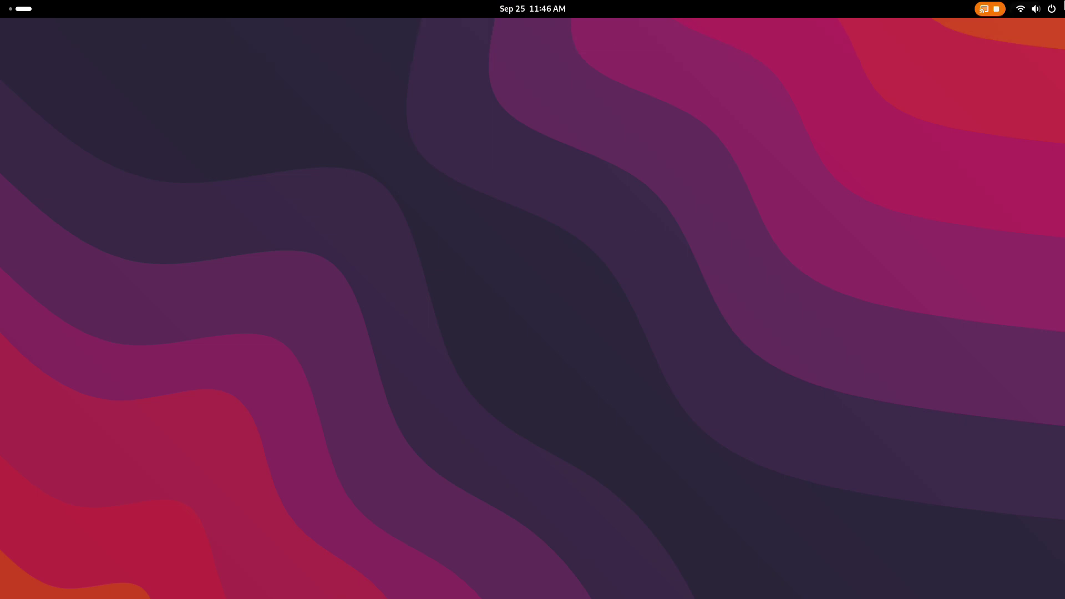
Launch the screenshot tool from Quick Settings and move its capture area toward the upper left
left_click(1063, 6)
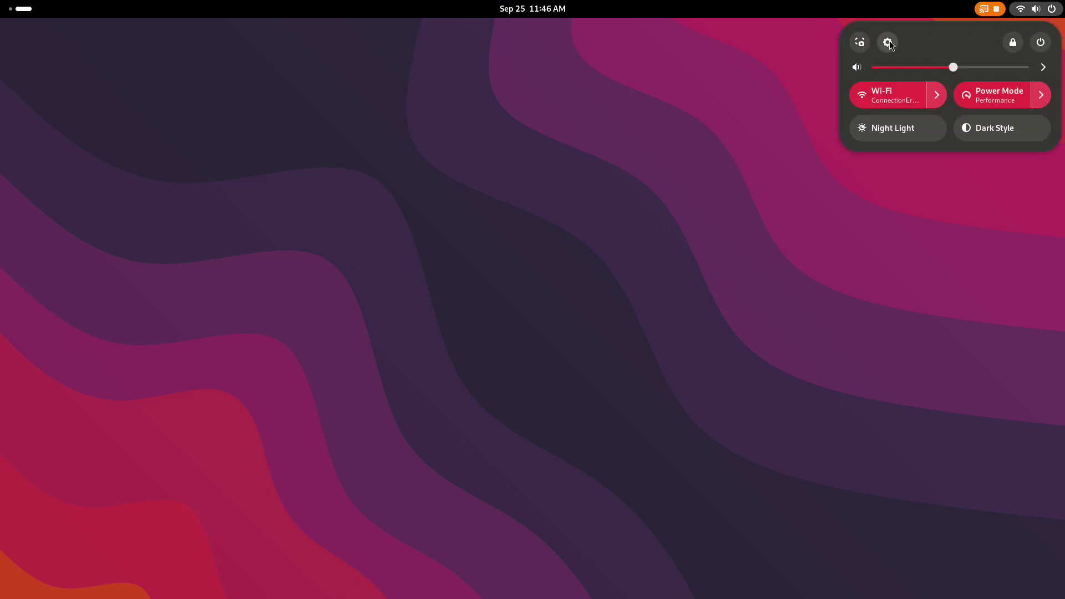
left_click(860, 43)
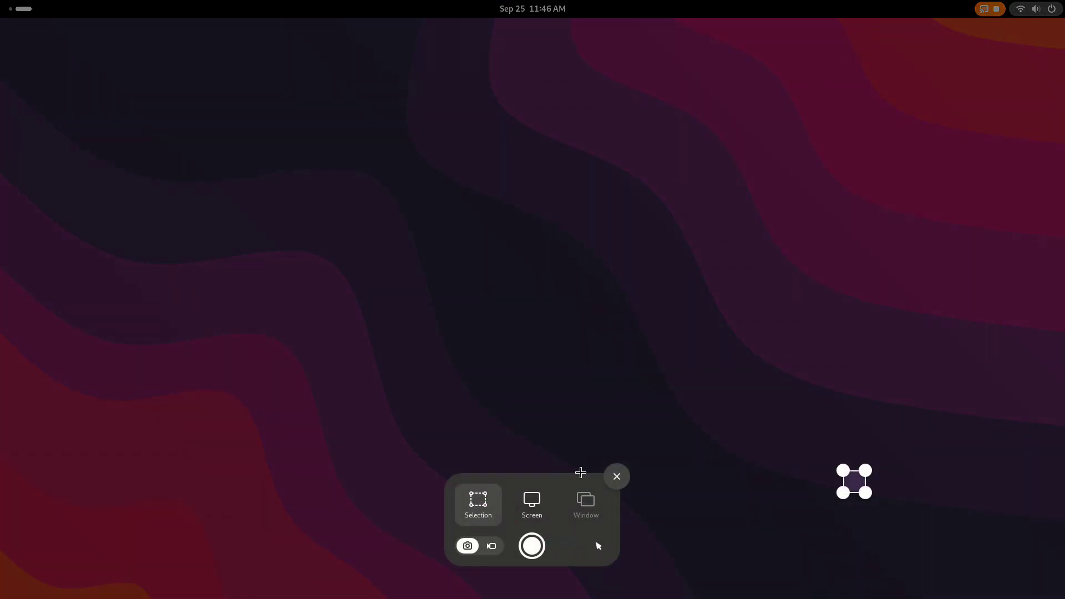
left_click_drag(842, 473, 510, 209)
left_click_drag(721, 397, 323, 277)
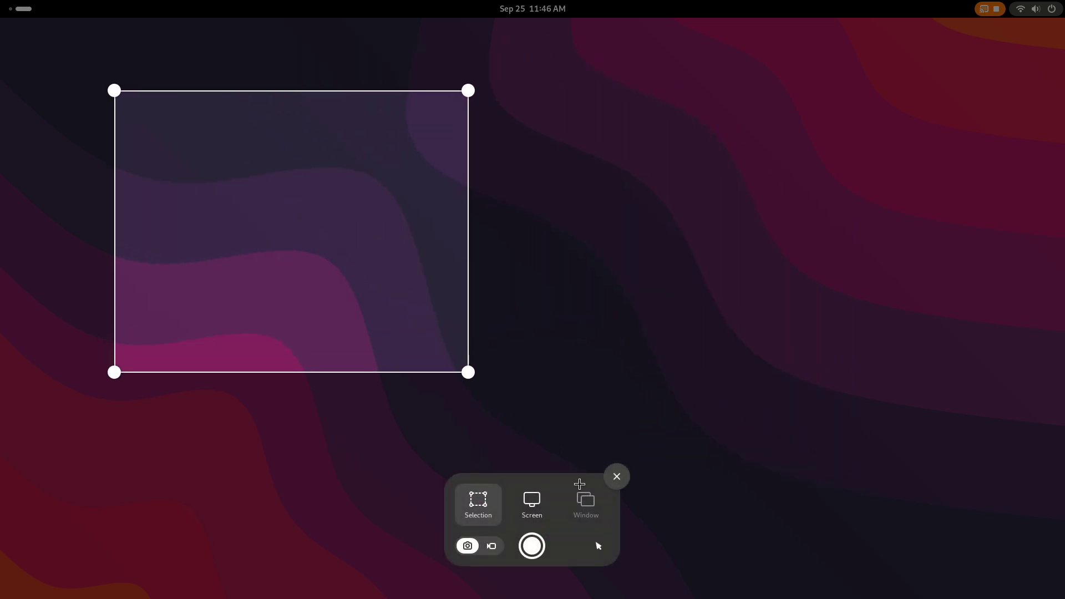
Switch to video mode with Selection capture, stretch the area wider across the desktop, then close the tool
left_click(537, 525)
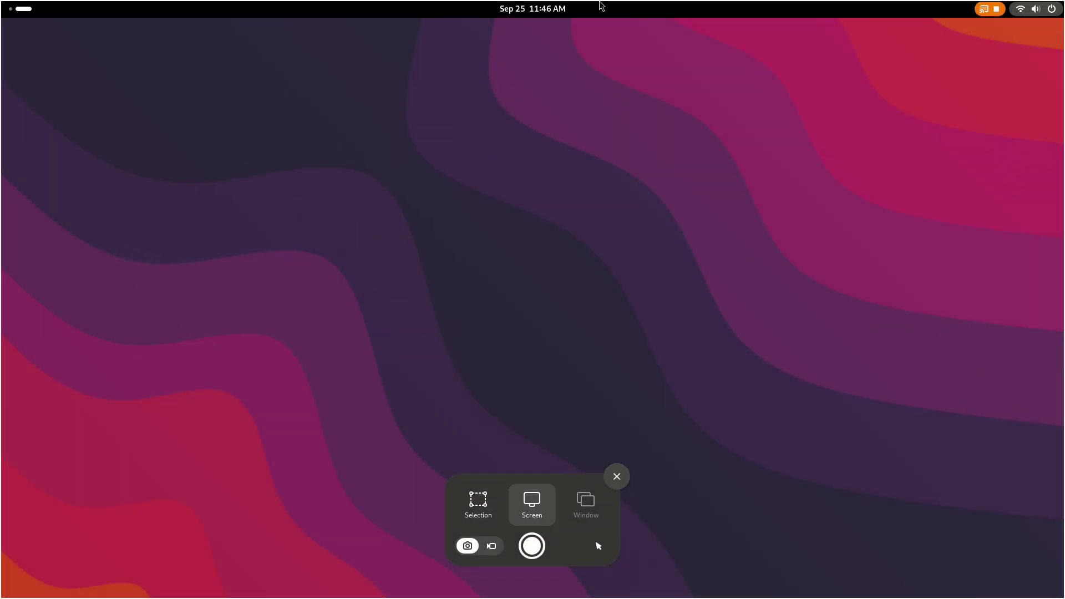
left_click(492, 546)
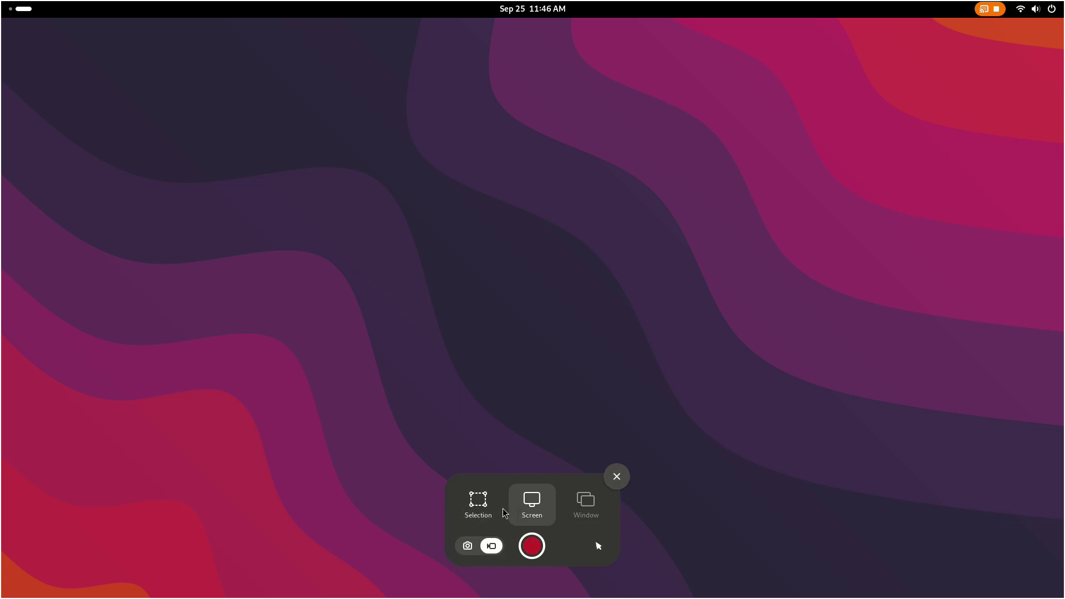
left_click(478, 502)
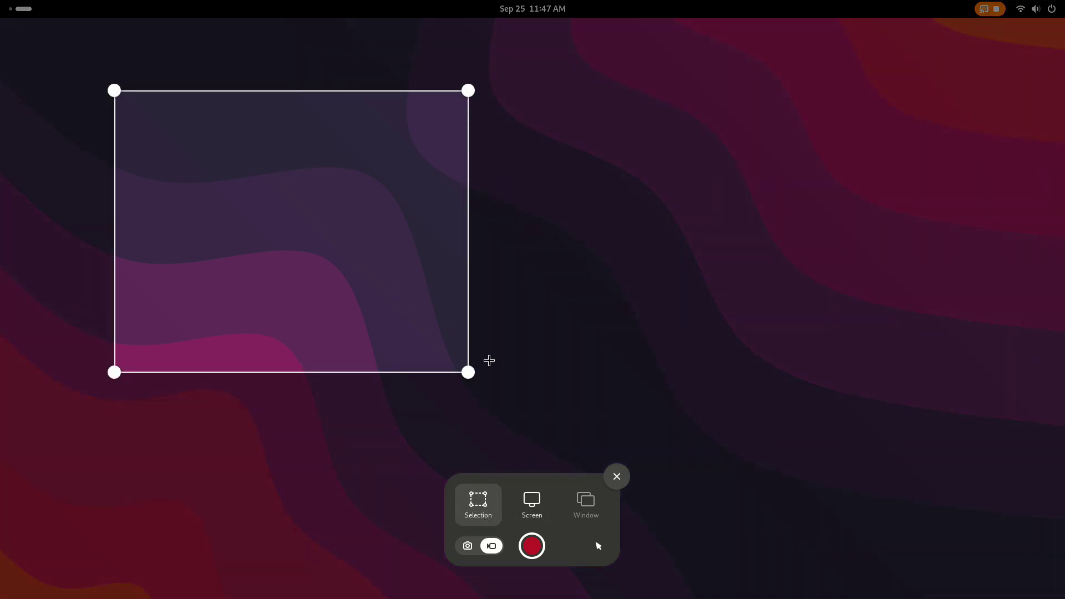
left_click_drag(467, 371, 946, 448)
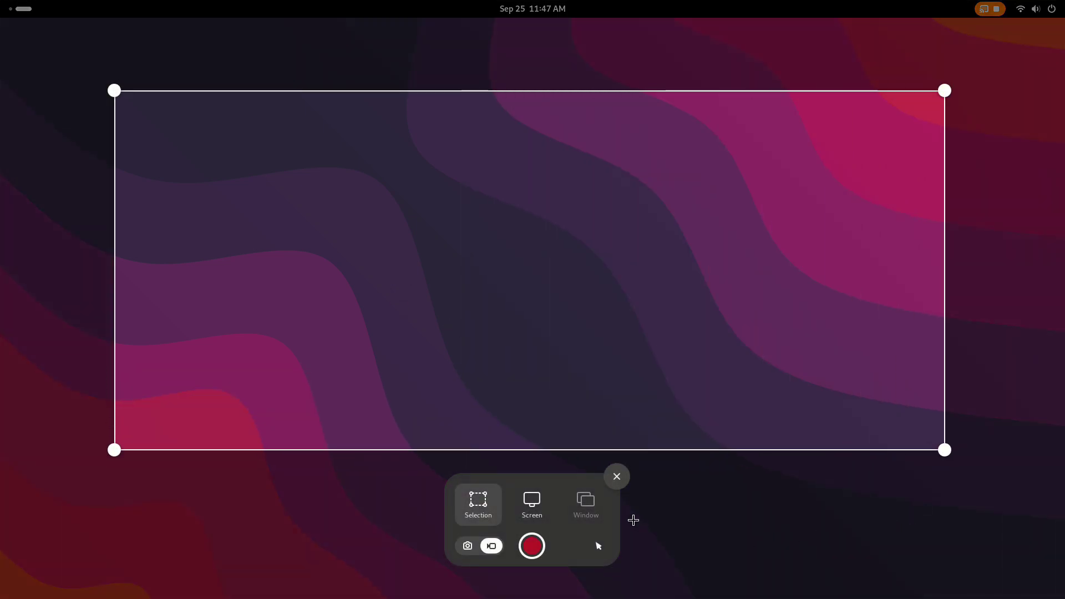
left_click(626, 482)
Open Files and move its window toward the left
mouse_move(2, 2)
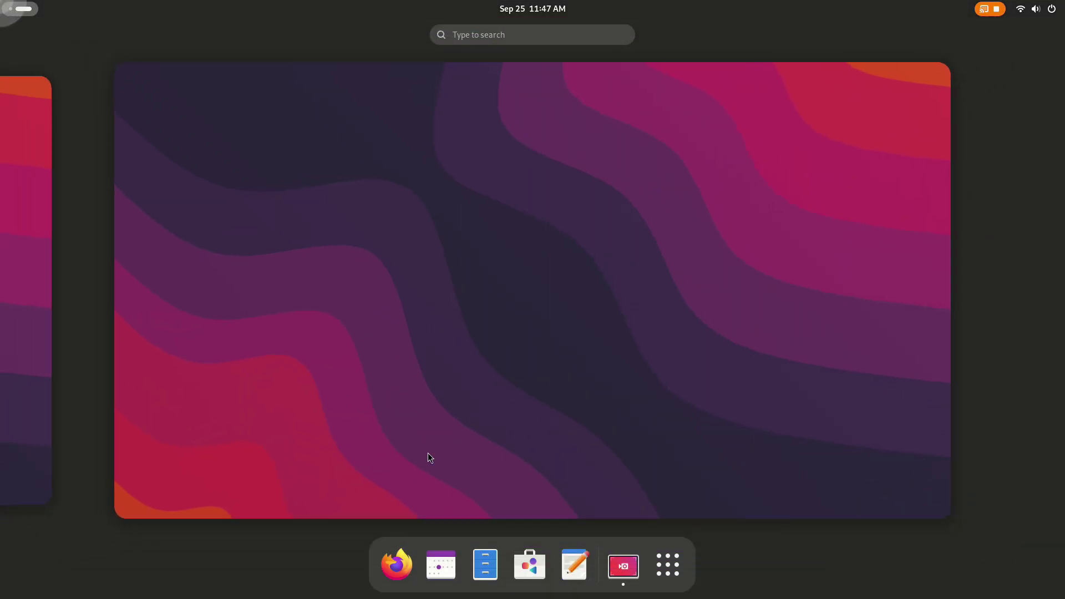
left_click(495, 568)
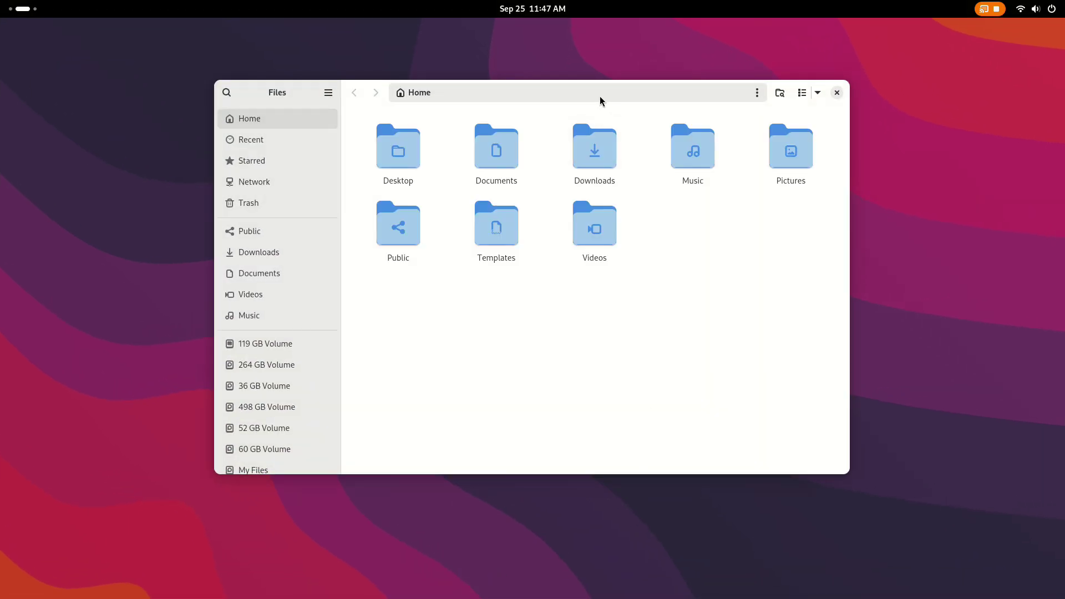
left_click_drag(600, 96, 438, 125)
Open the screenshot tool in window capture, toggling between recording and still screenshots
left_click(1034, 8)
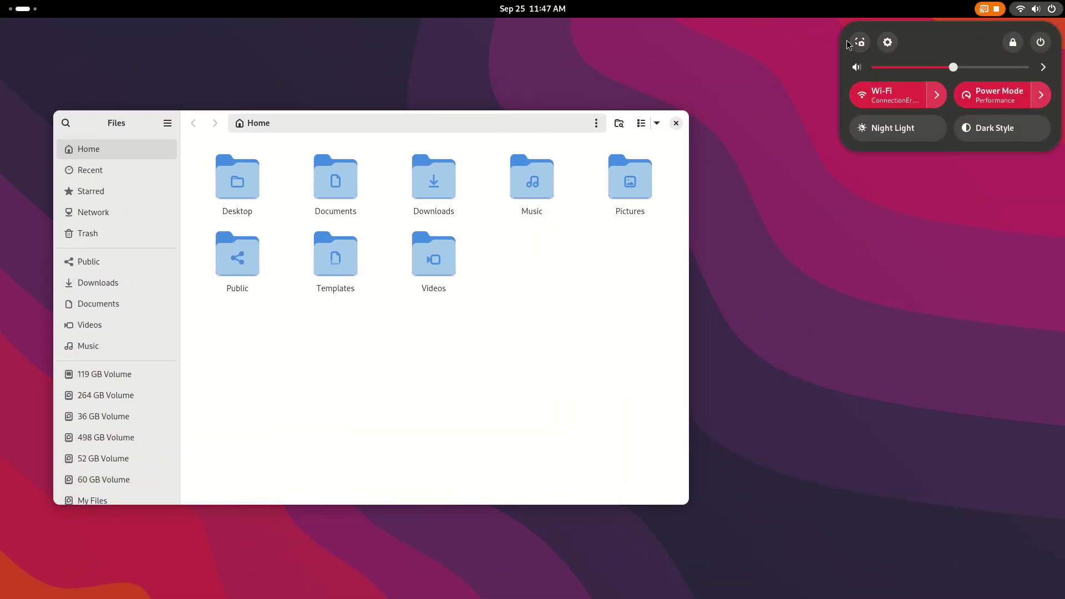
left_click(859, 44)
left_click(585, 502)
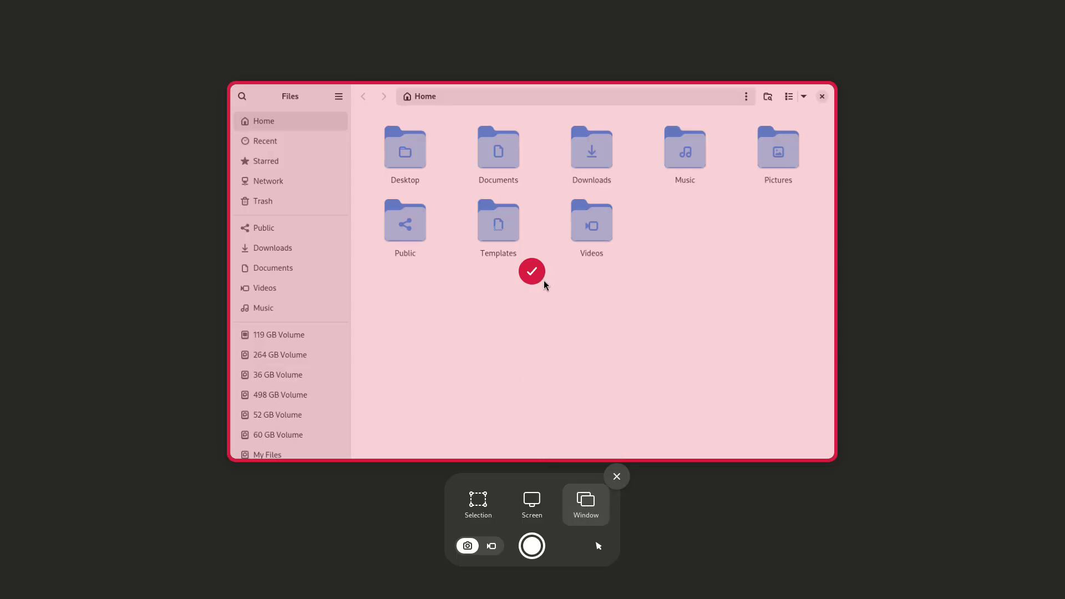
left_click(499, 547)
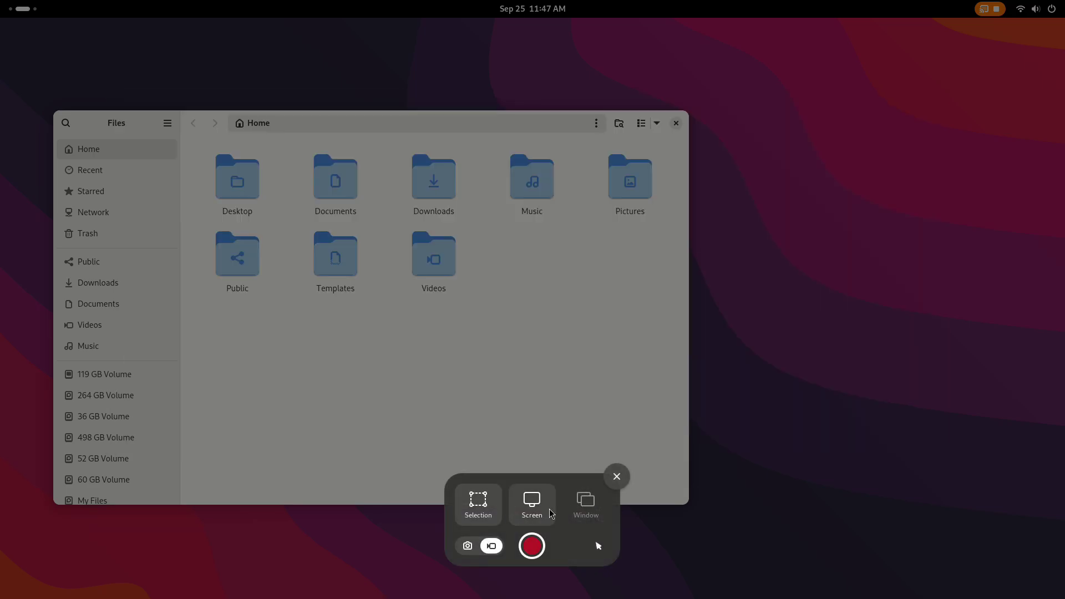
left_click(467, 546)
left_click(585, 502)
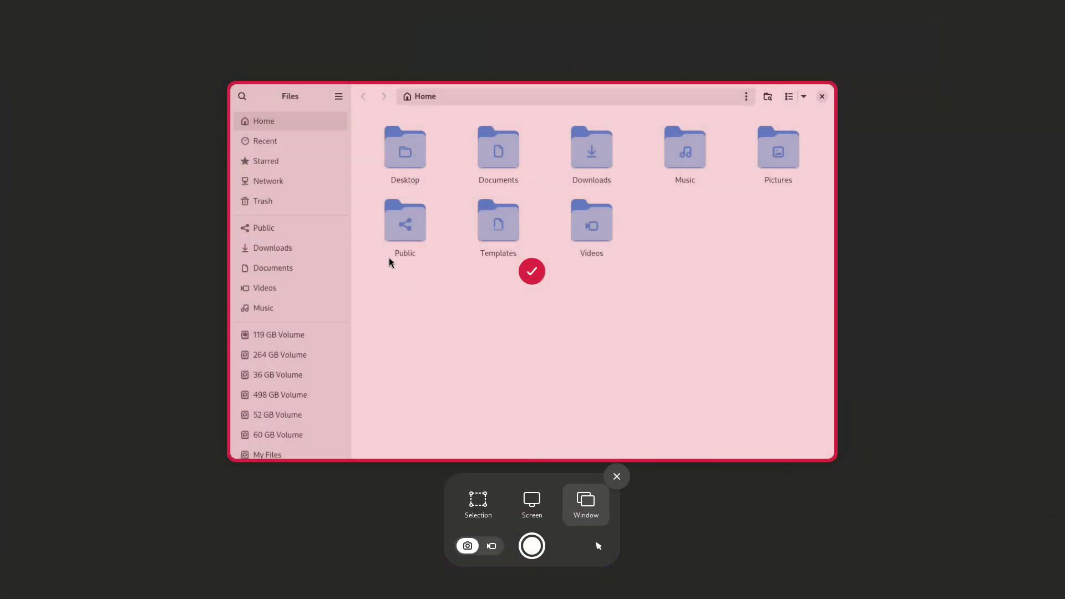
Try screen and region recording, framing the Files window as the area, then close the tool
left_click(491, 545)
left_click(540, 506)
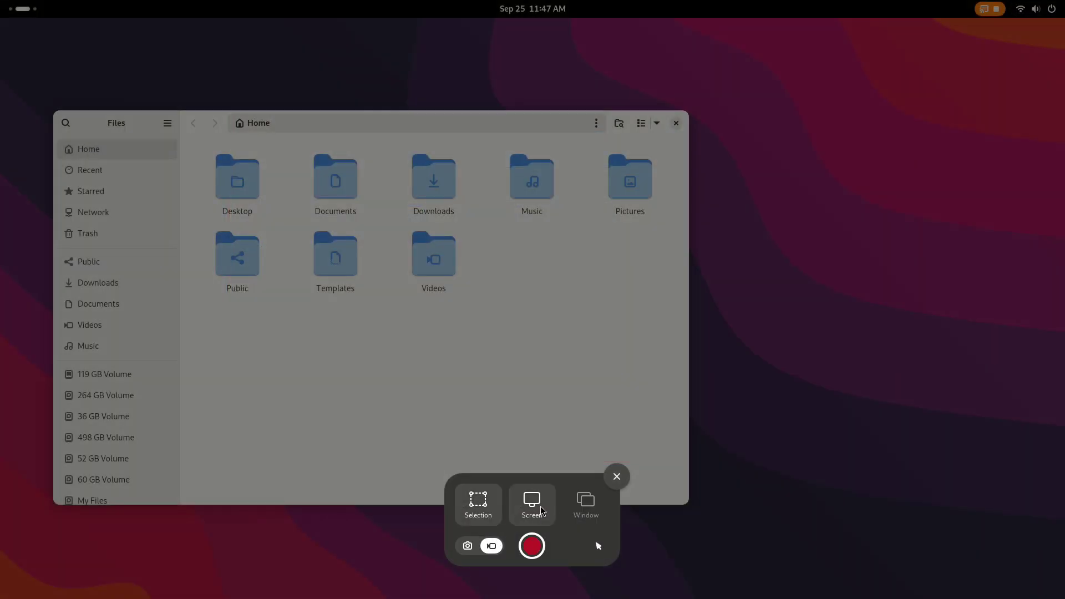
left_click(547, 501)
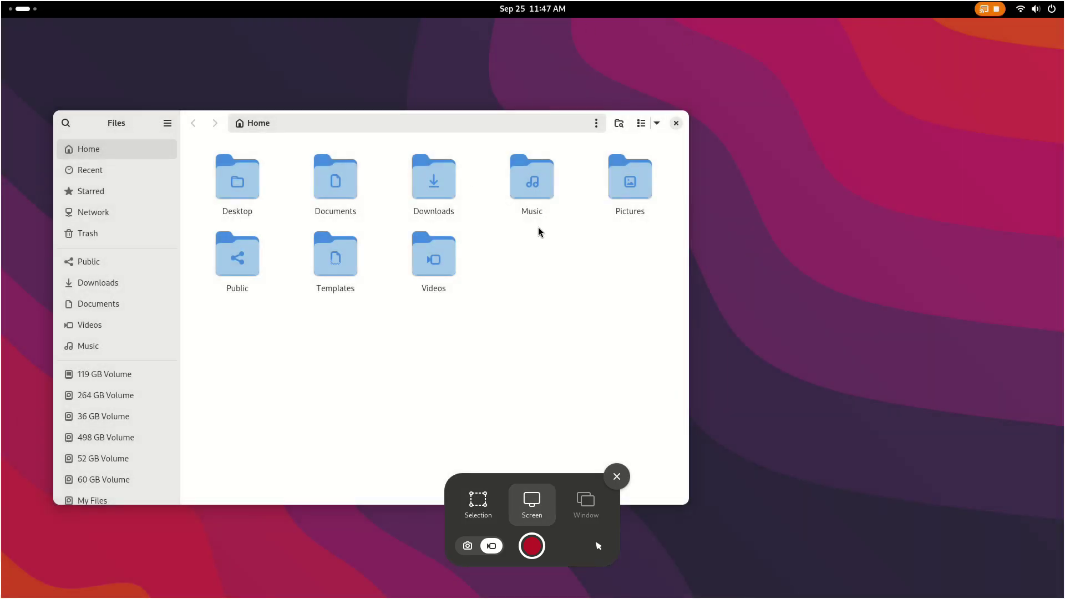
left_click(479, 501)
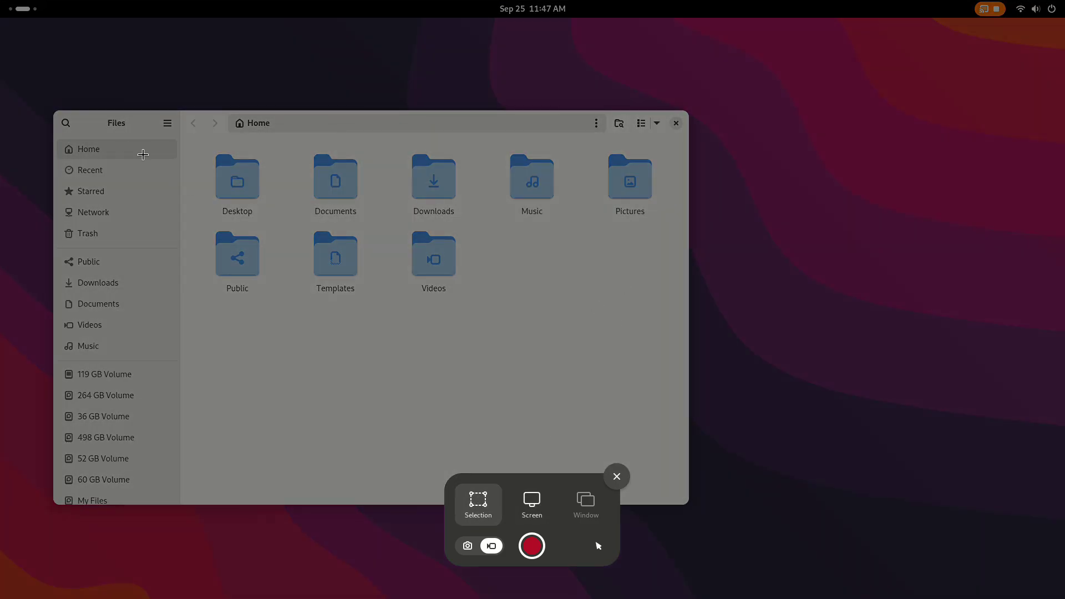
left_click_drag(53, 111, 687, 503)
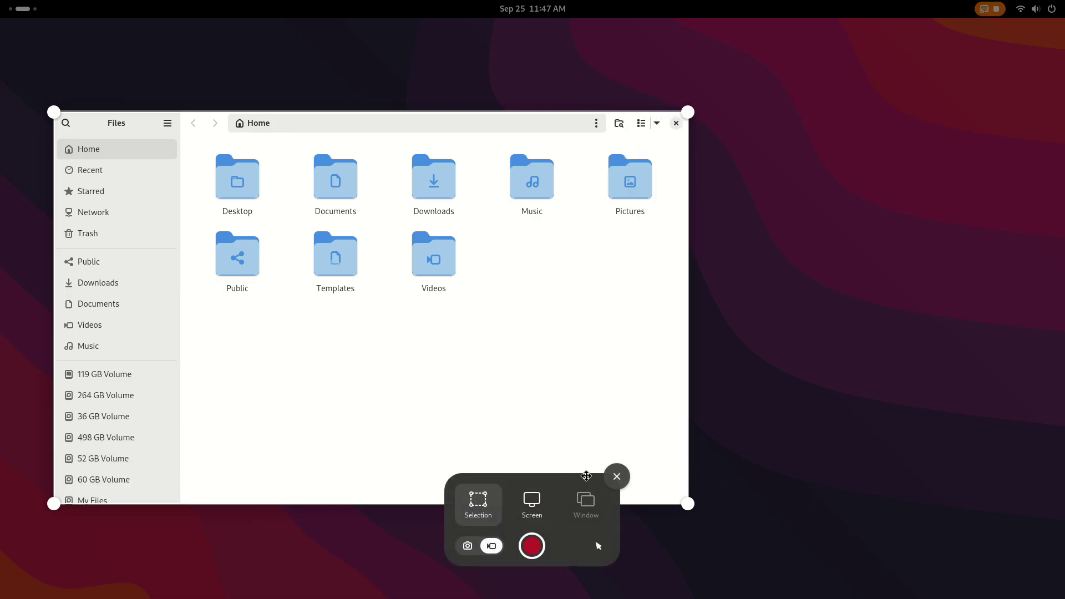
left_click(609, 482)
Reopen the screenshot tool and start a whole-screen video recording
left_click(1035, 9)
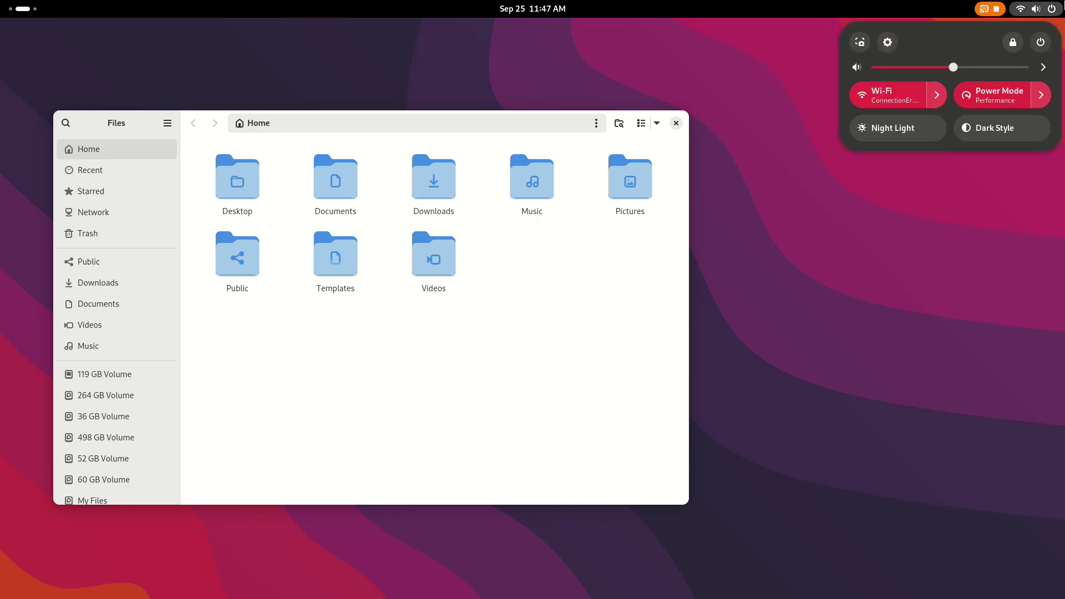
left_click(859, 42)
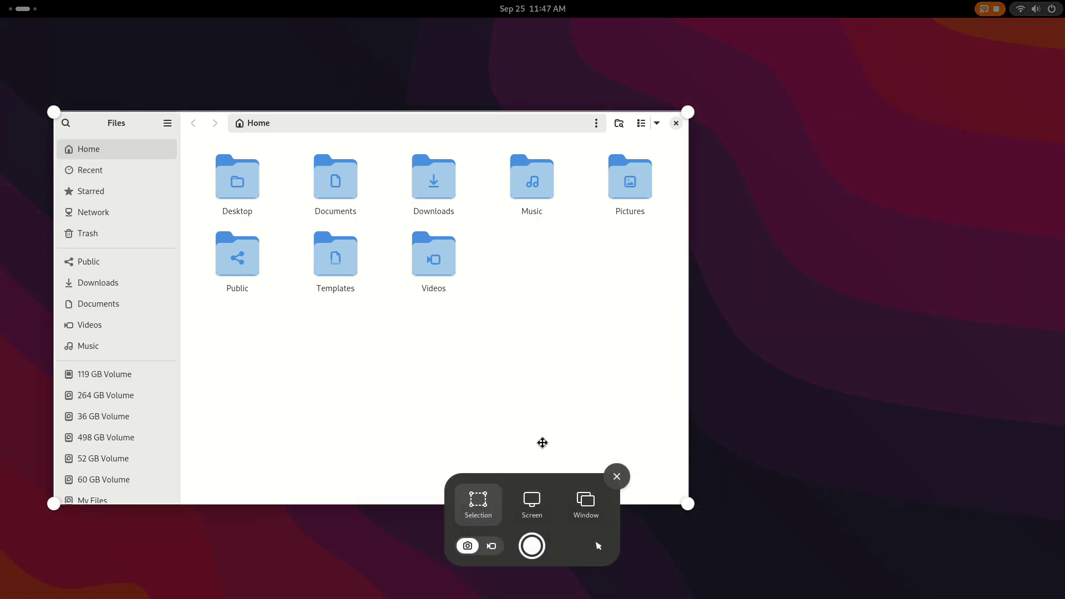
left_click_drag(388, 351, 469, 288)
left_click(528, 511)
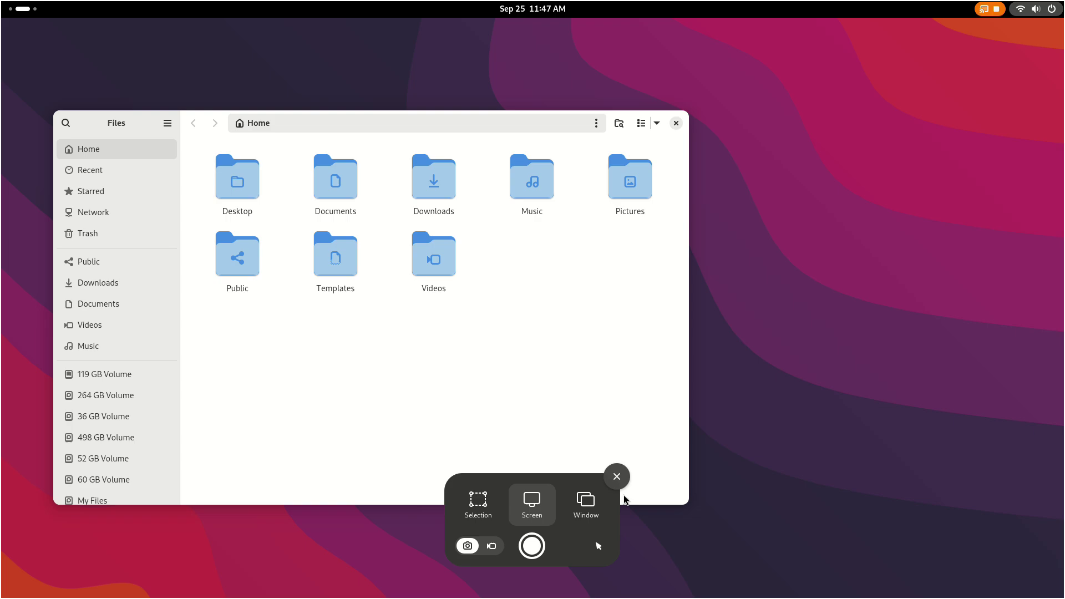
left_click(491, 545)
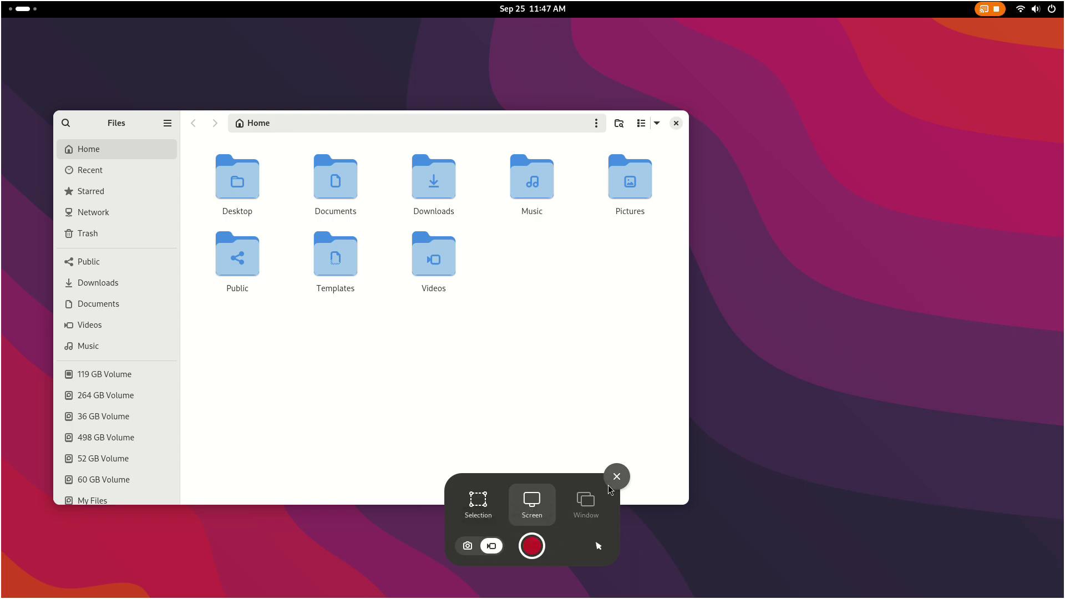
left_click(532, 545)
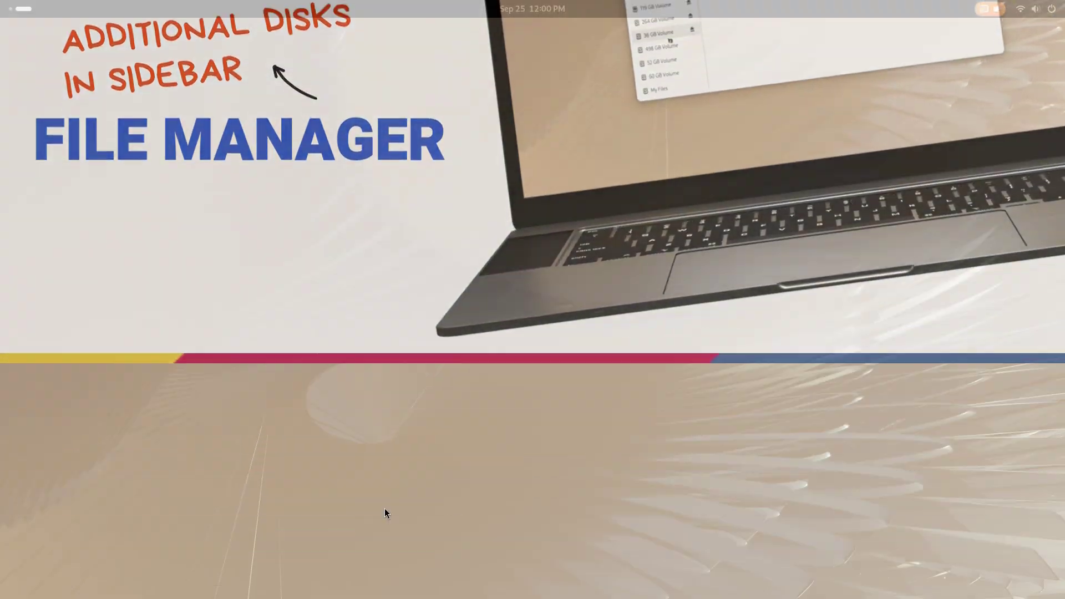
Open Files and mount the 119 GB Volume, entering the account password
key("super")
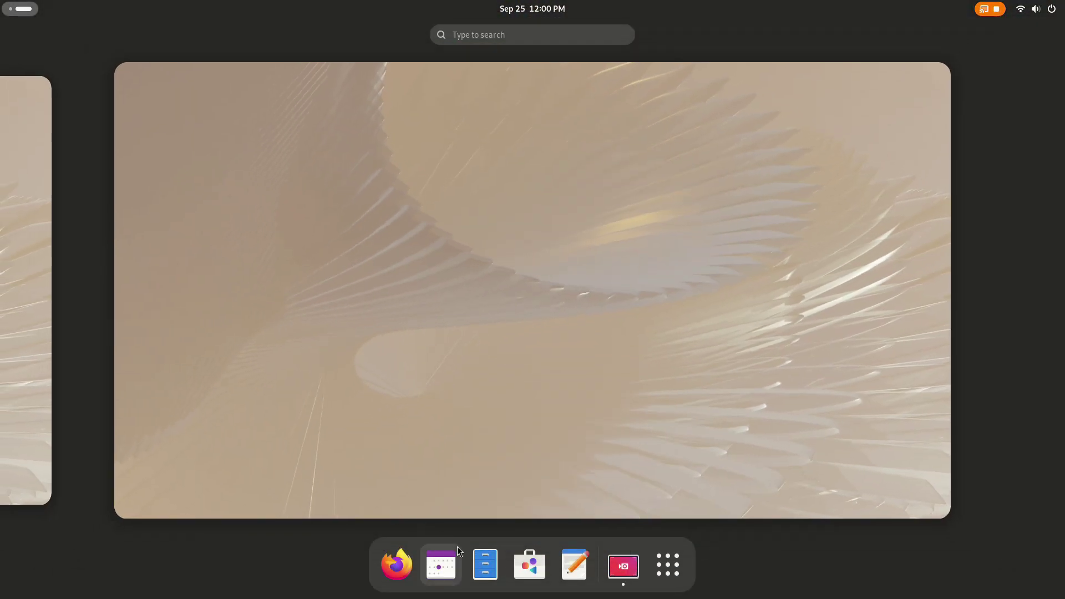
left_click(480, 562)
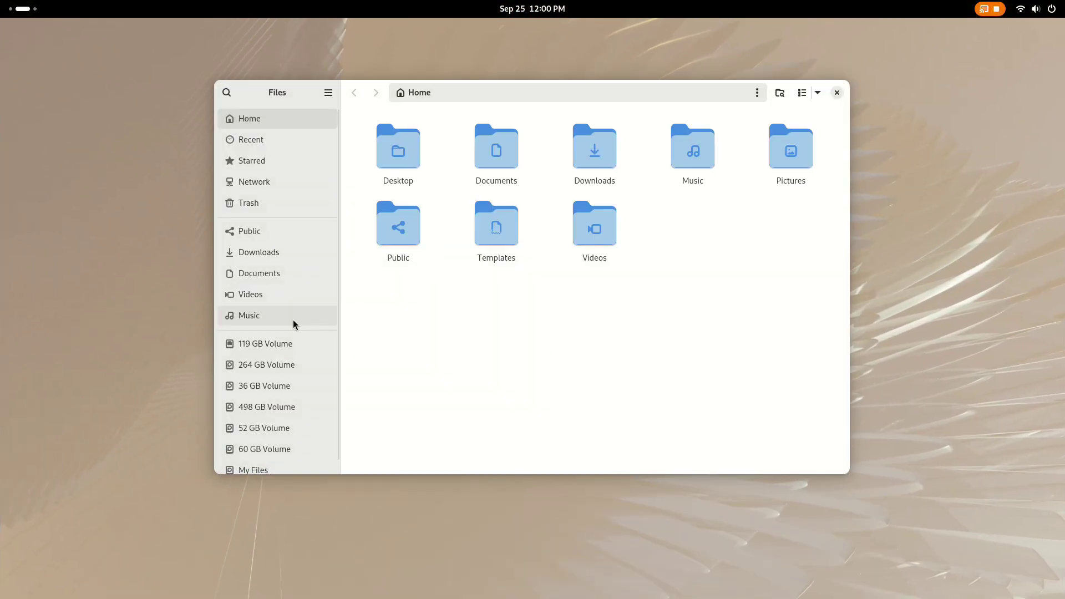
scroll(286, 355, "down", 1)
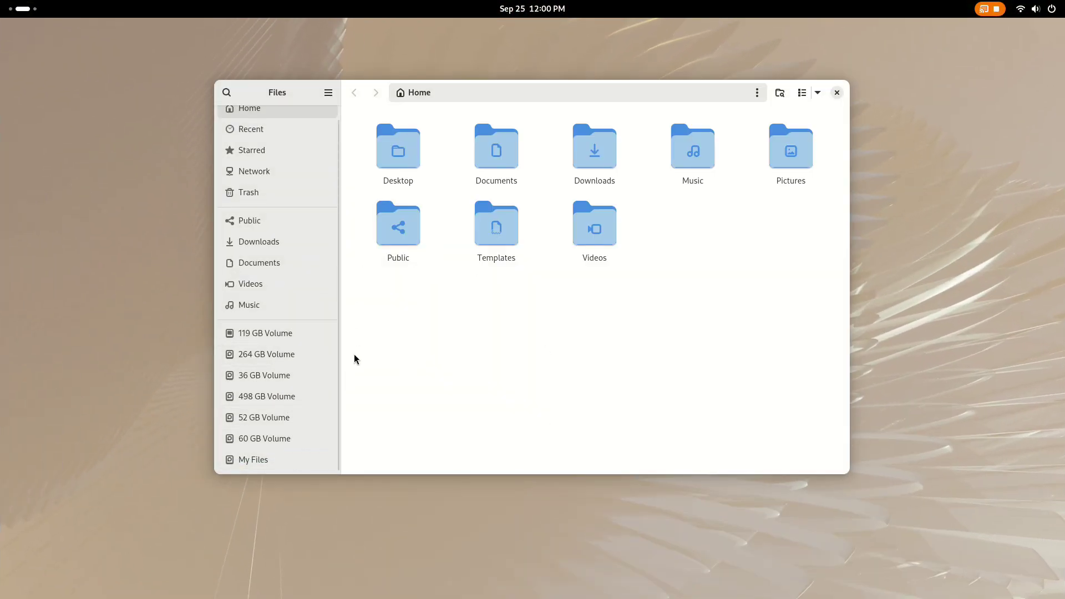
left_click(305, 336)
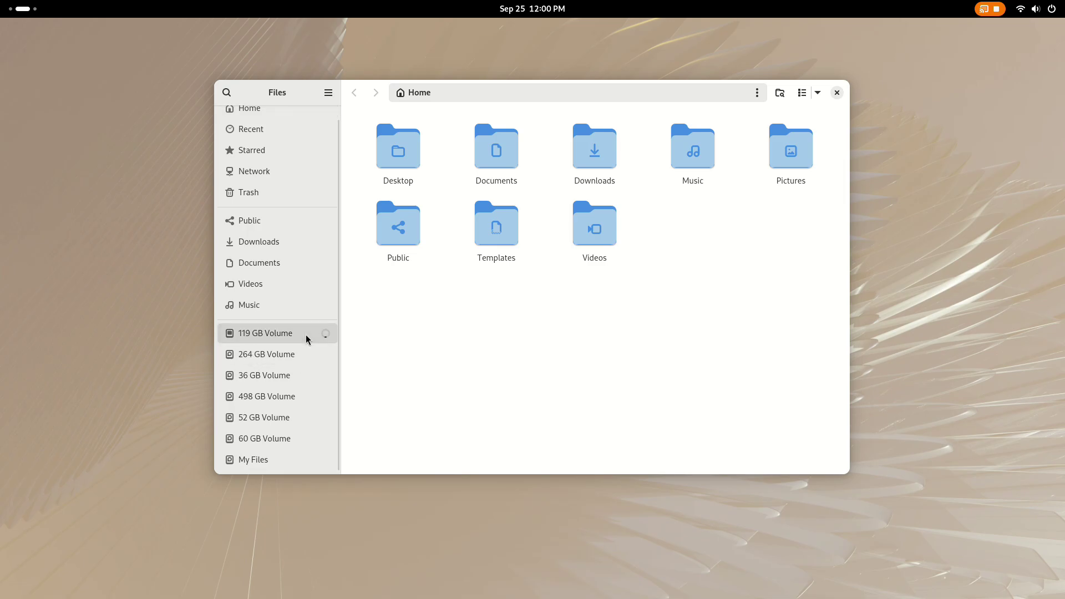
type("1")
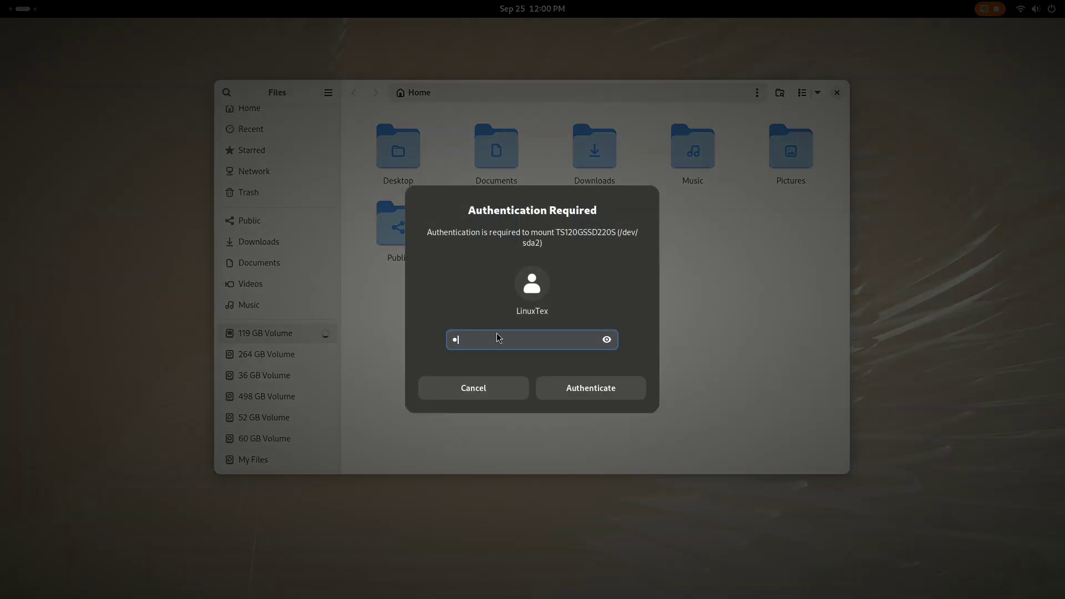
key("Return")
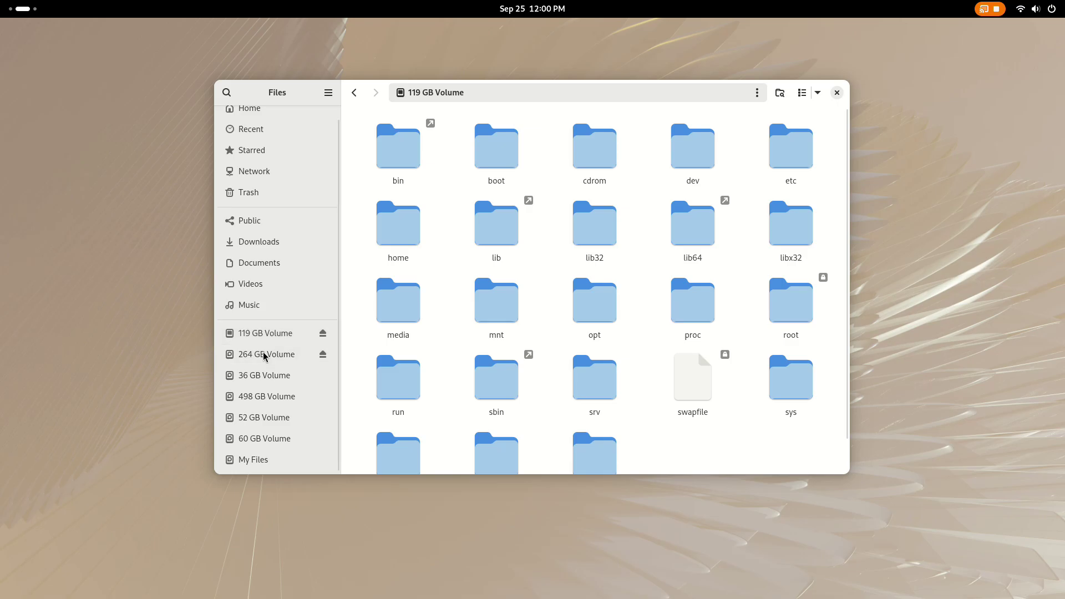
Browse the 264 GB Volume's aquil folder, open the 36 GB Volume, then unmount the 119 GB and 264 GB Volumes
left_click(328, 354)
double_click(397, 148)
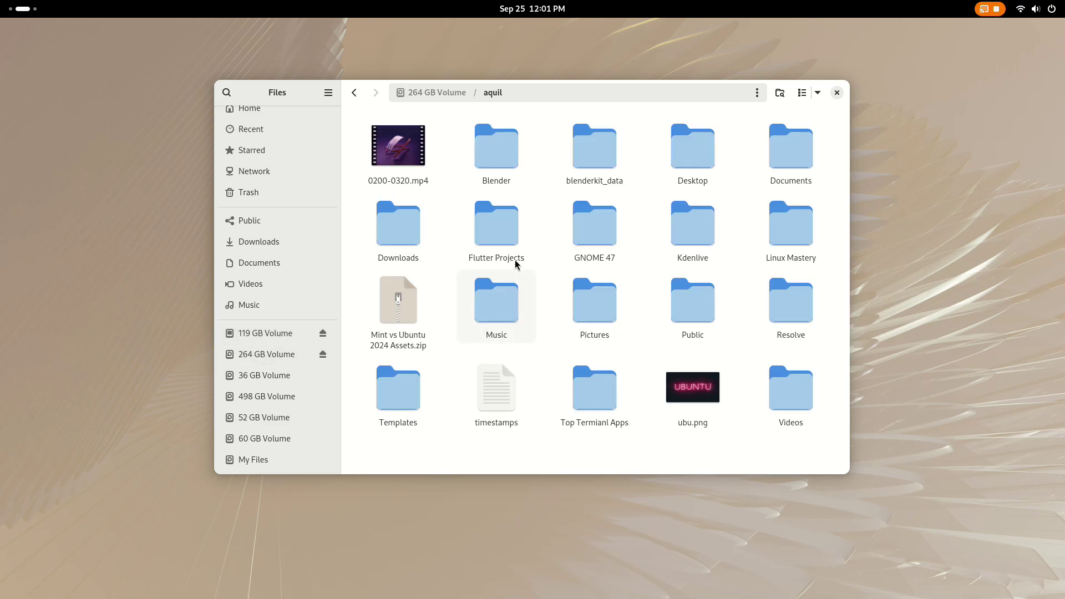
left_click(294, 338)
left_click(290, 357)
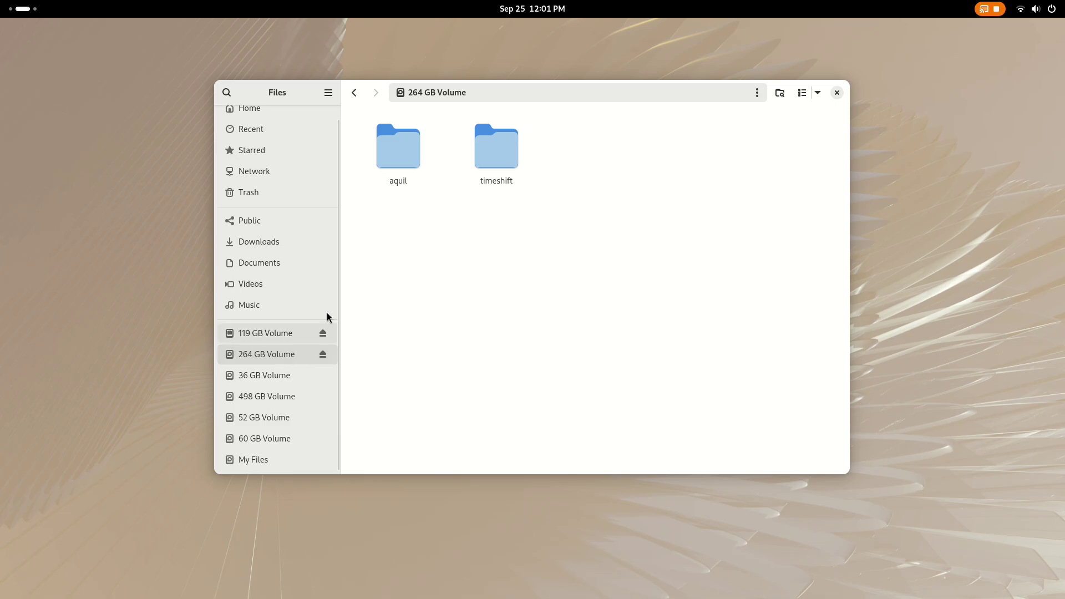
left_click(279, 381)
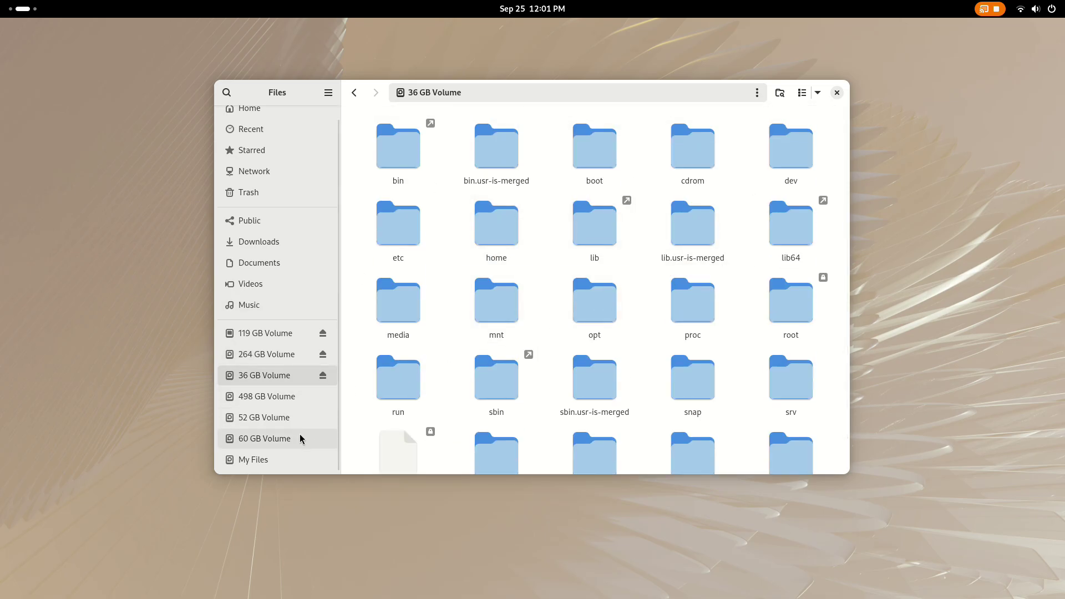
left_click(322, 333)
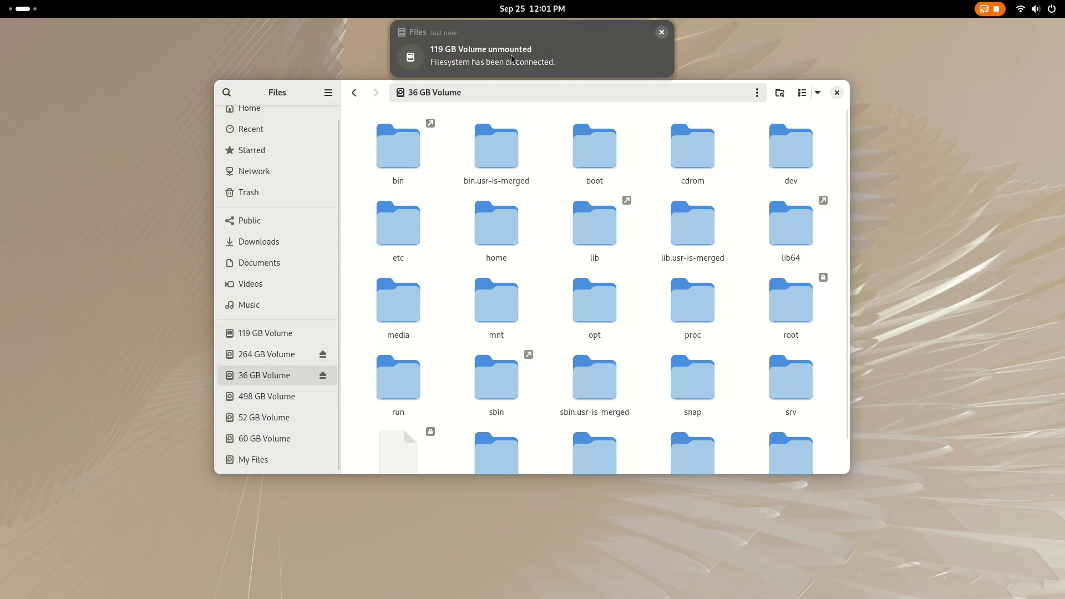
left_click(322, 354)
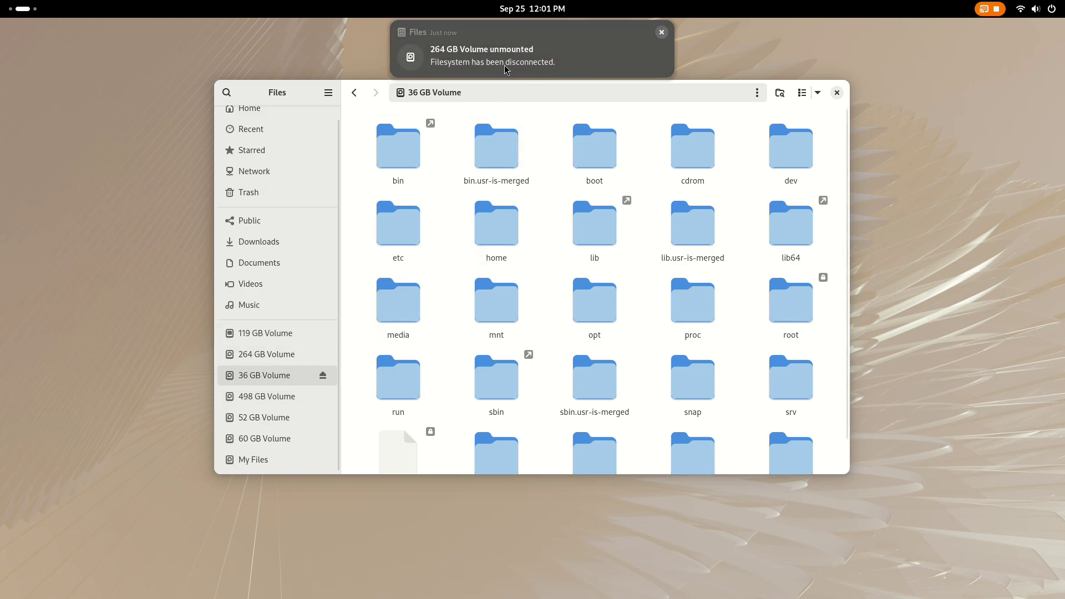
Eject the 36 GB Volume, then inspect and dismiss each volume's sidebar context menu
left_click(322, 374)
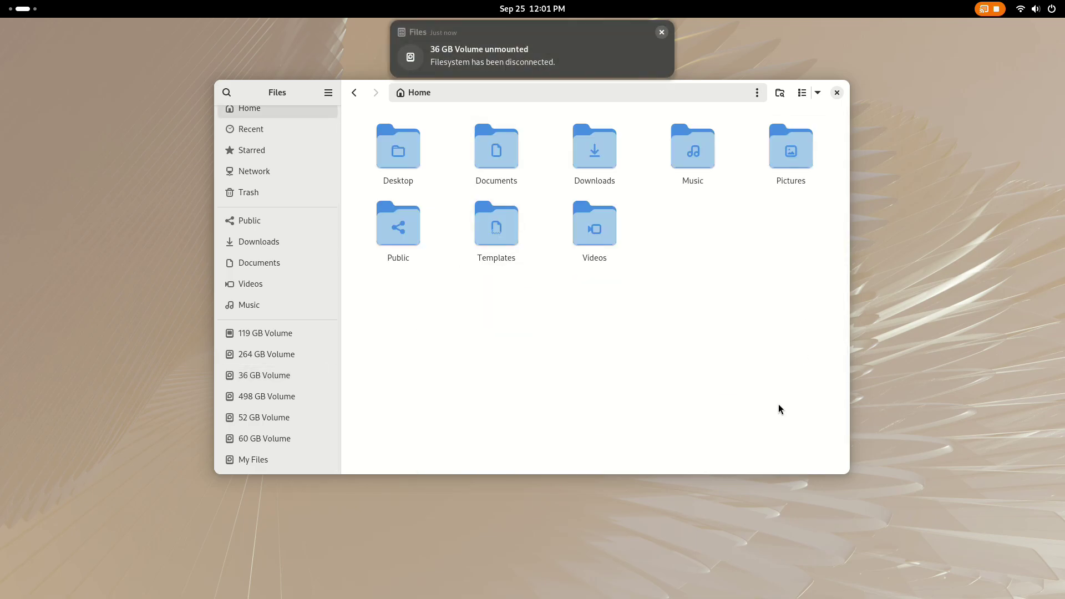
scroll(310, 310, "up", 1)
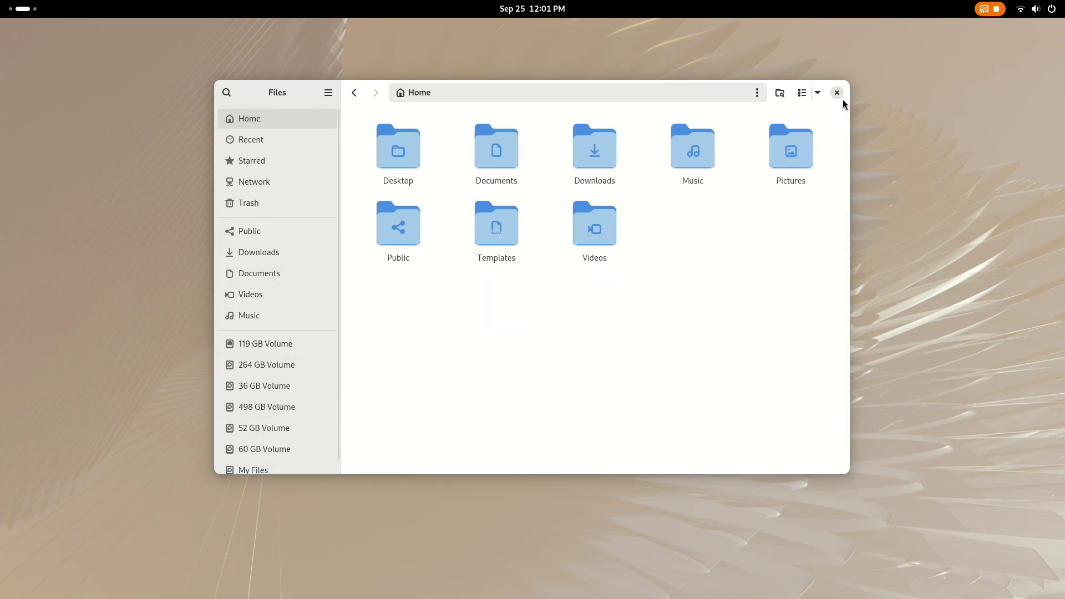
right_click(269, 346)
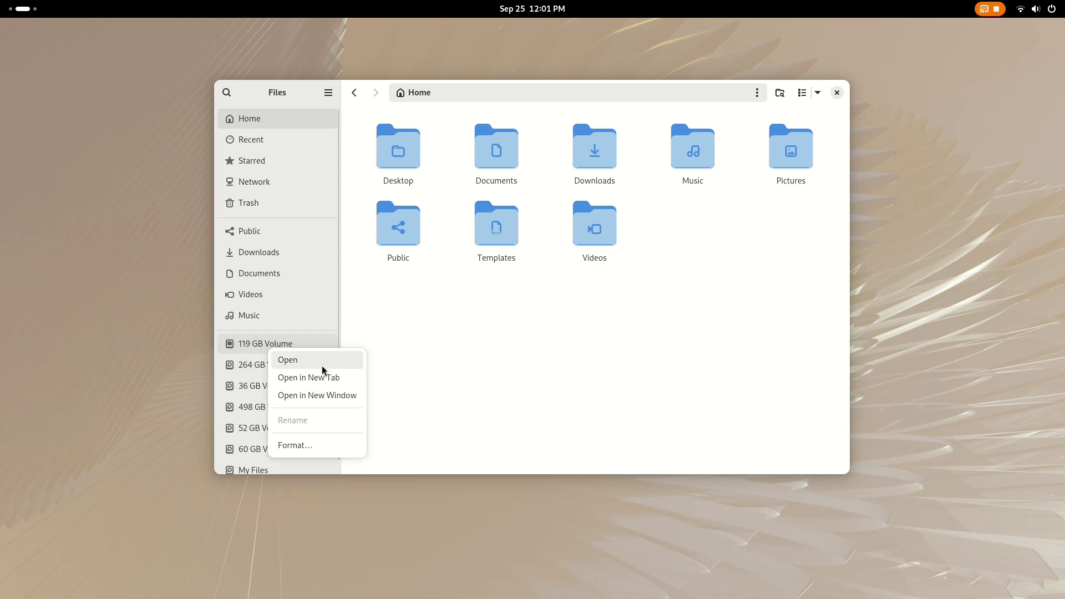
key("Escape")
right_click(291, 367)
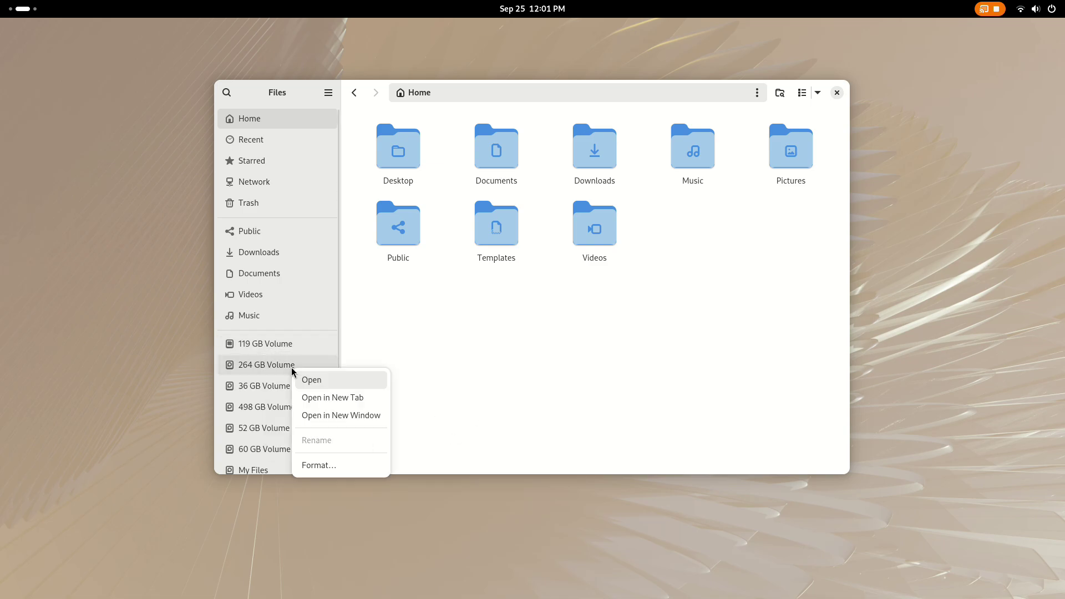
key("Escape")
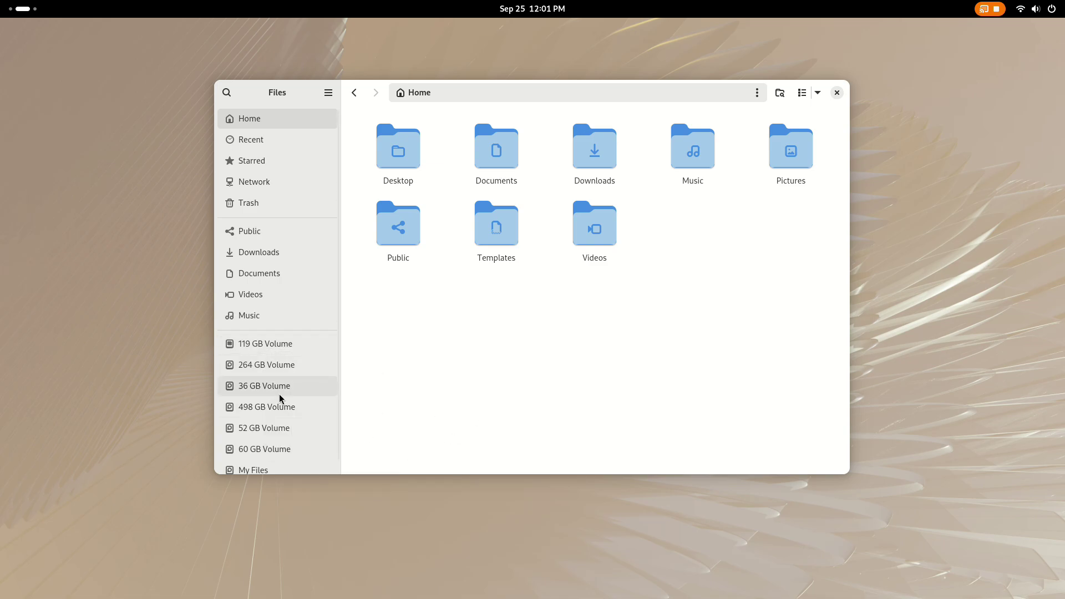
right_click(278, 393)
key("Escape")
scroll(301, 392, "down", 1)
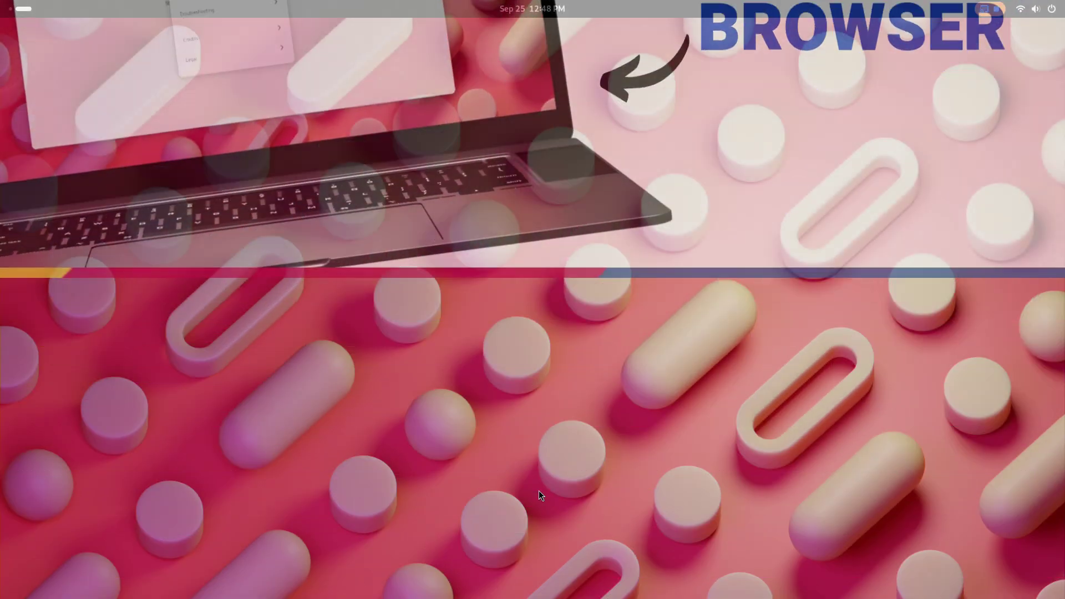
Launch Web from the overview search and view its About dialog showing version 47.0
key("super")
type("web")
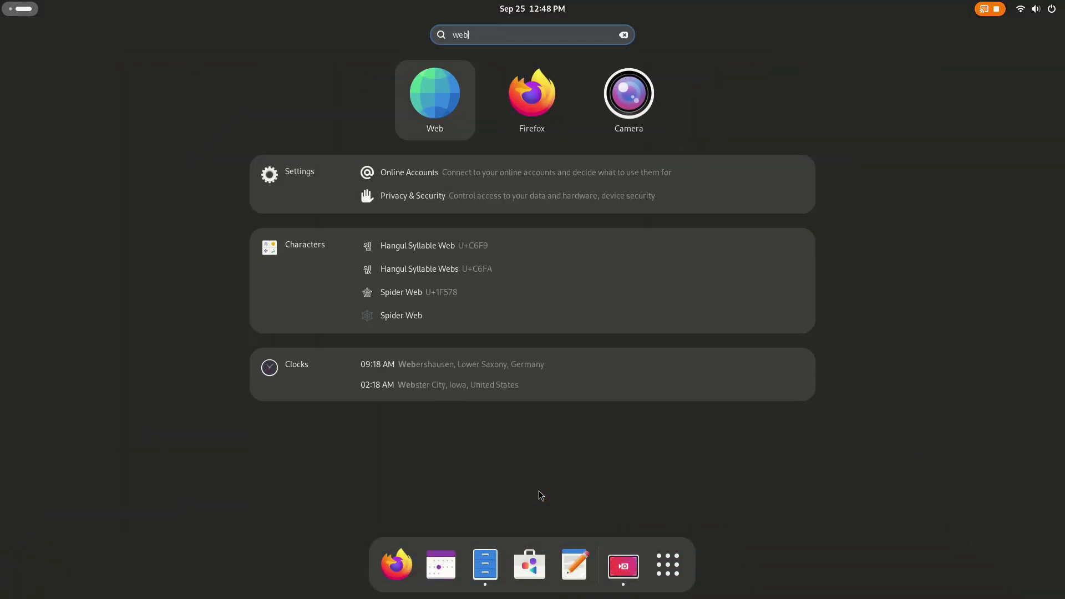
key("Return")
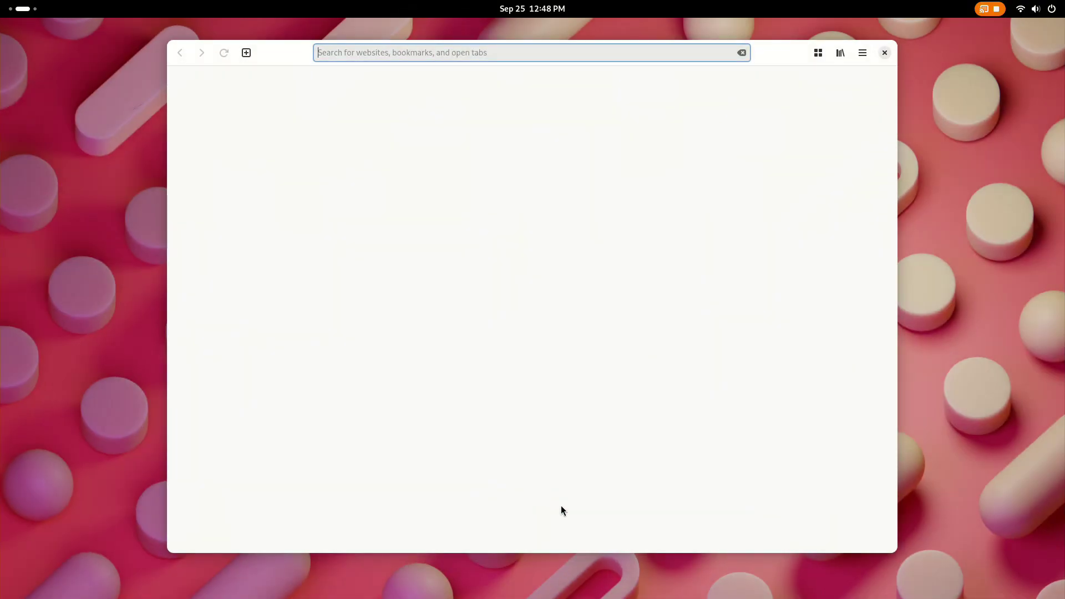
left_click(477, 339)
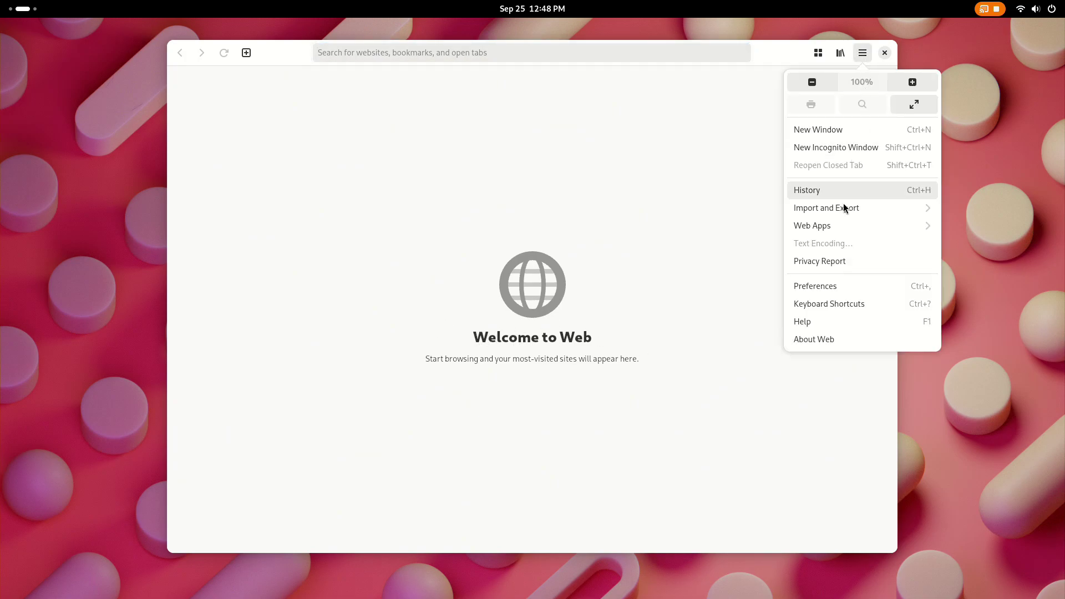
left_click(820, 338)
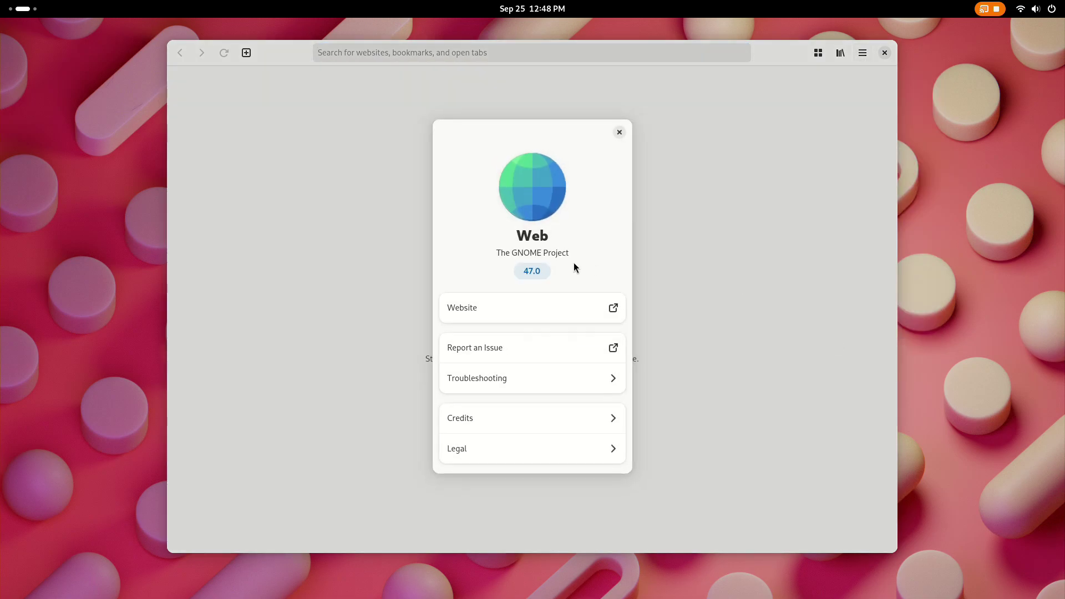
left_click(619, 132)
In Web Preferences' Privacy page, enable Autofill Forms and open the Autofill Data
left_click(935, 31)
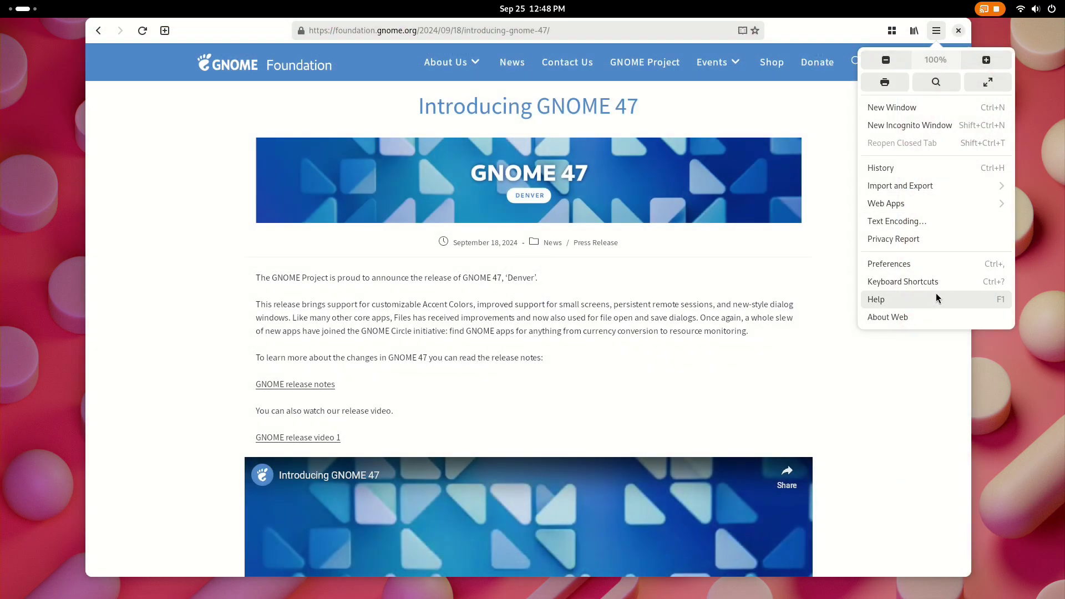
left_click(929, 264)
scroll(509, 379, "down", 5)
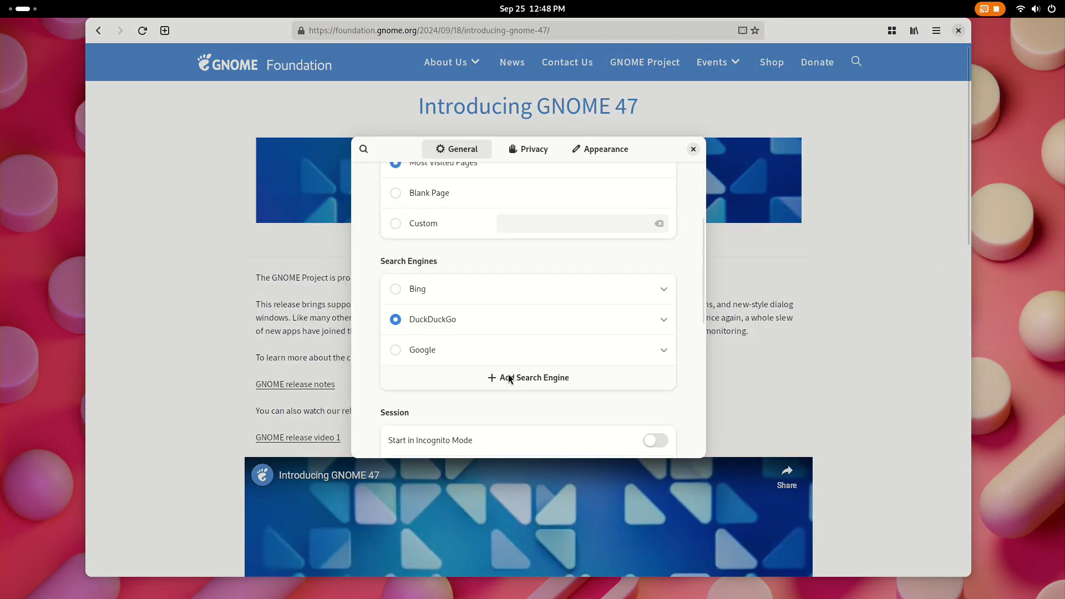
scroll(432, 417, "down", 3)
scroll(492, 430, "up", 6)
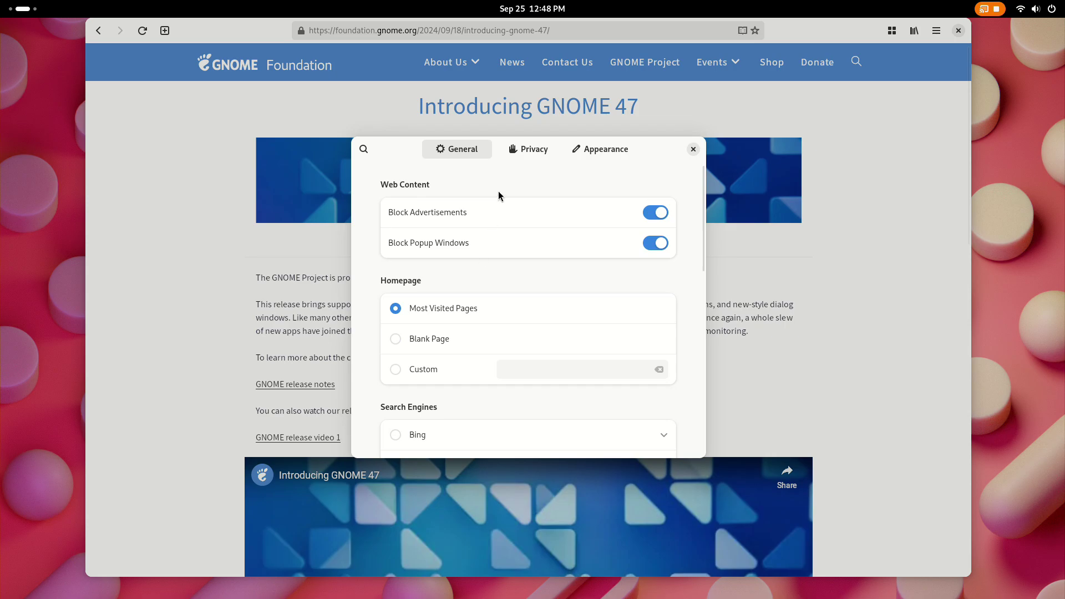
left_click(524, 159)
scroll(454, 317, "down", 5)
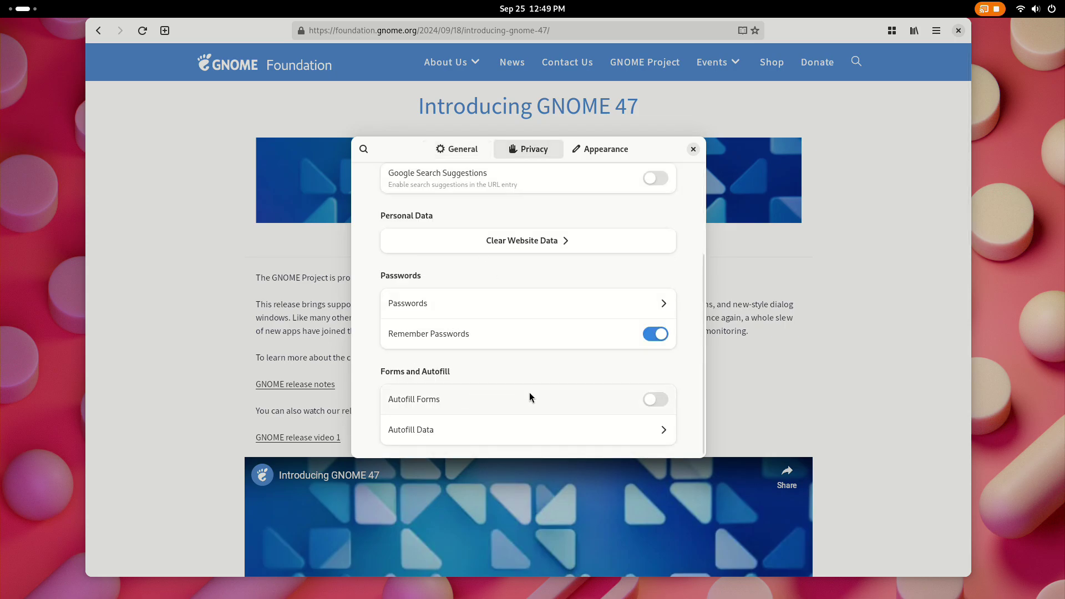
left_click(656, 400)
left_click(571, 432)
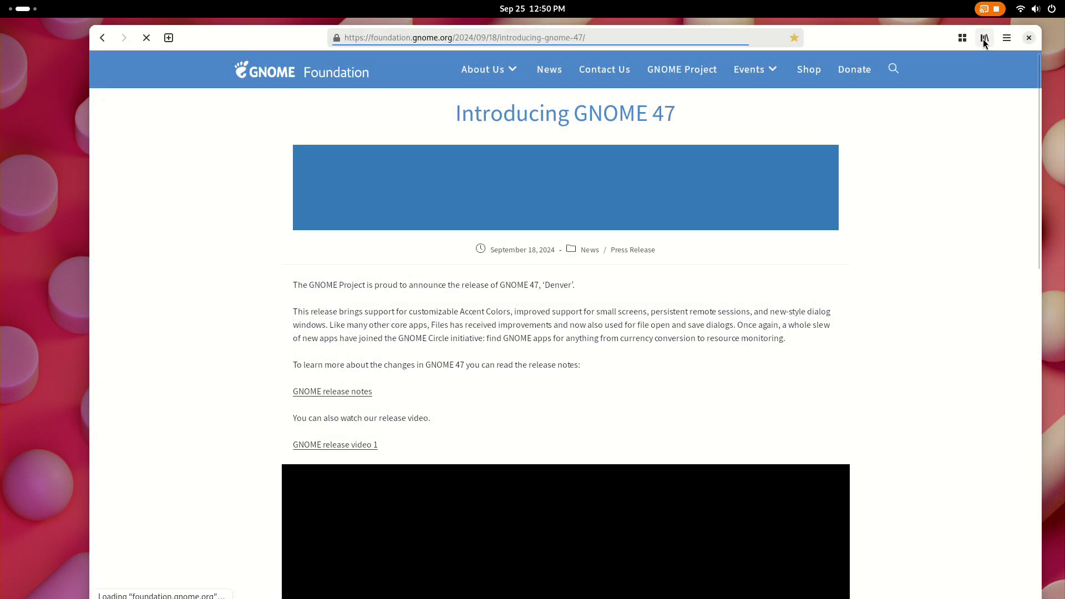
Show and hide the Bookmarks sidebar twice to check the Introducing GNOME 47 bookmark
left_click(981, 35)
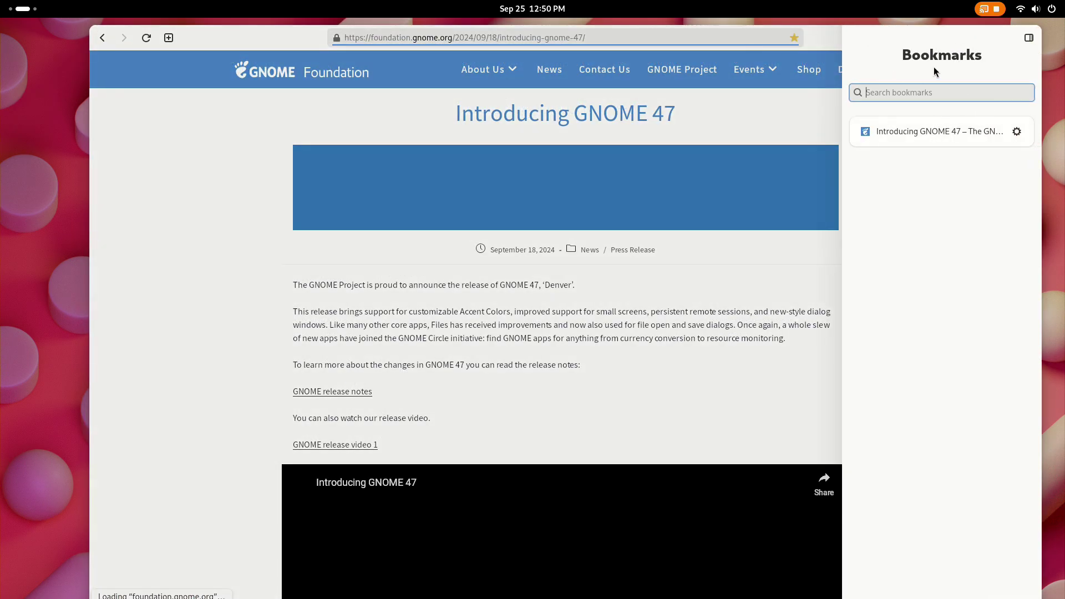
left_click(1028, 37)
left_click(982, 39)
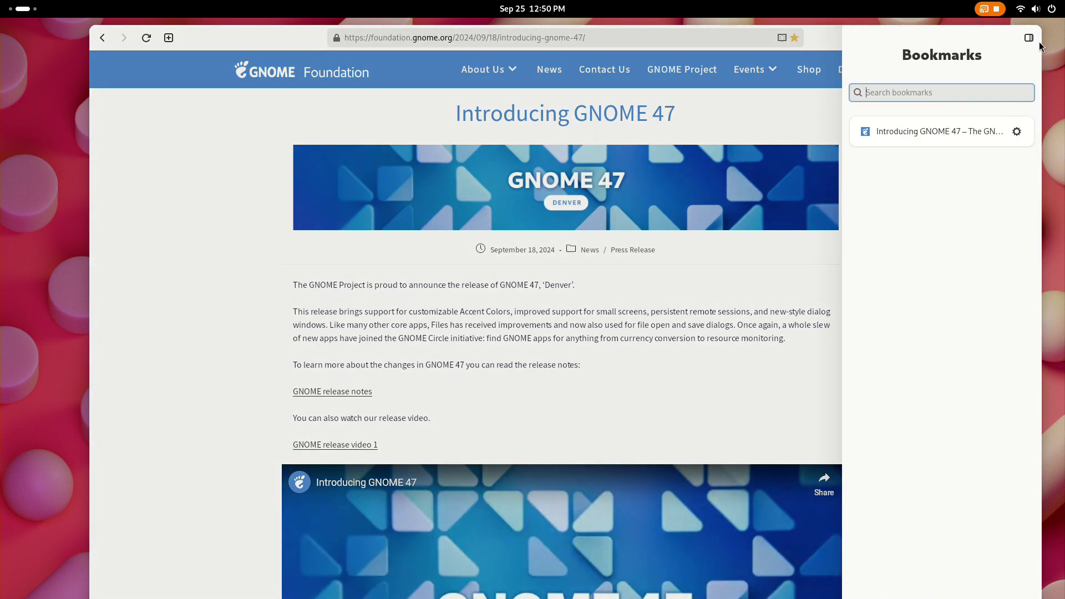
left_click(1029, 38)
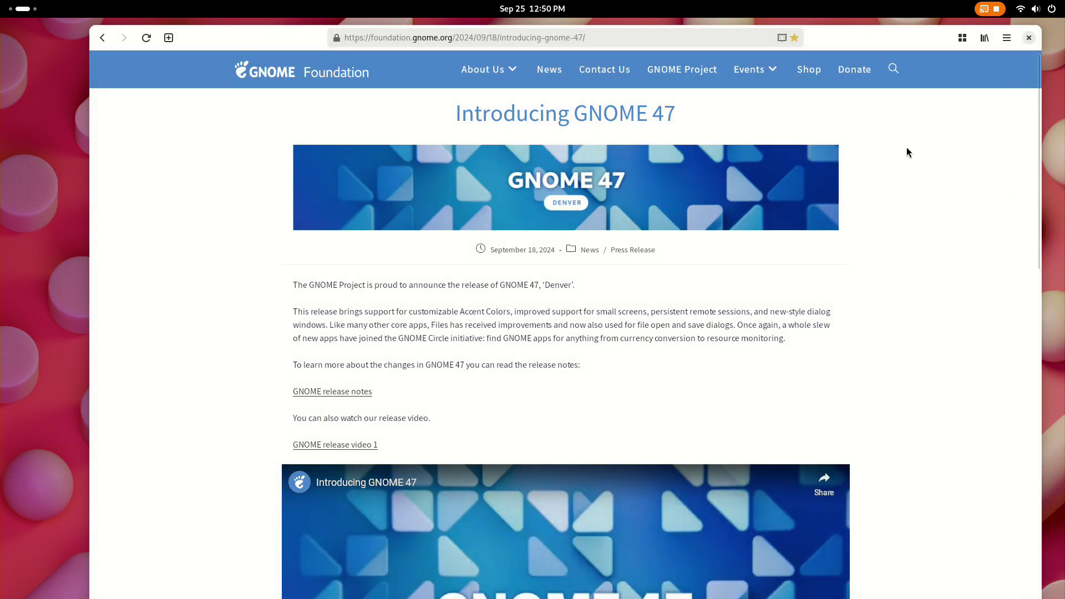
left_click(1006, 38)
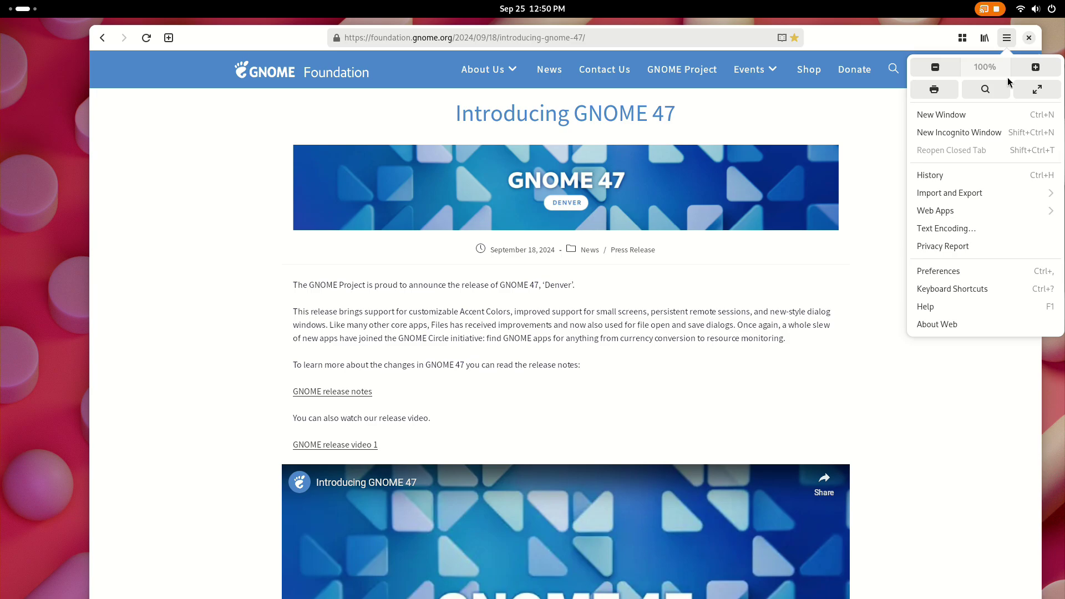
left_click(990, 242)
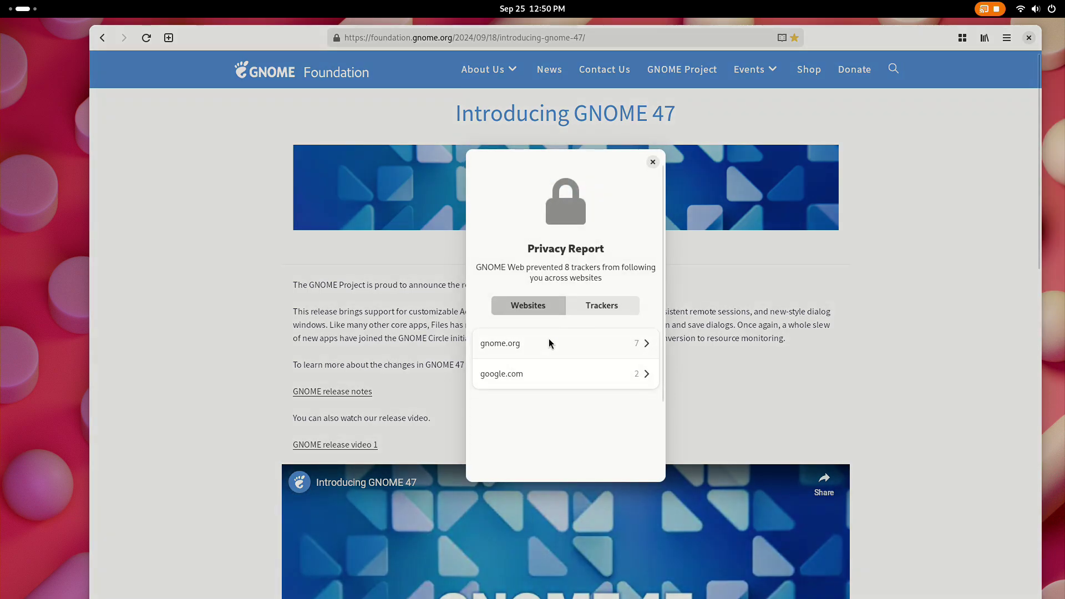
left_click(541, 343)
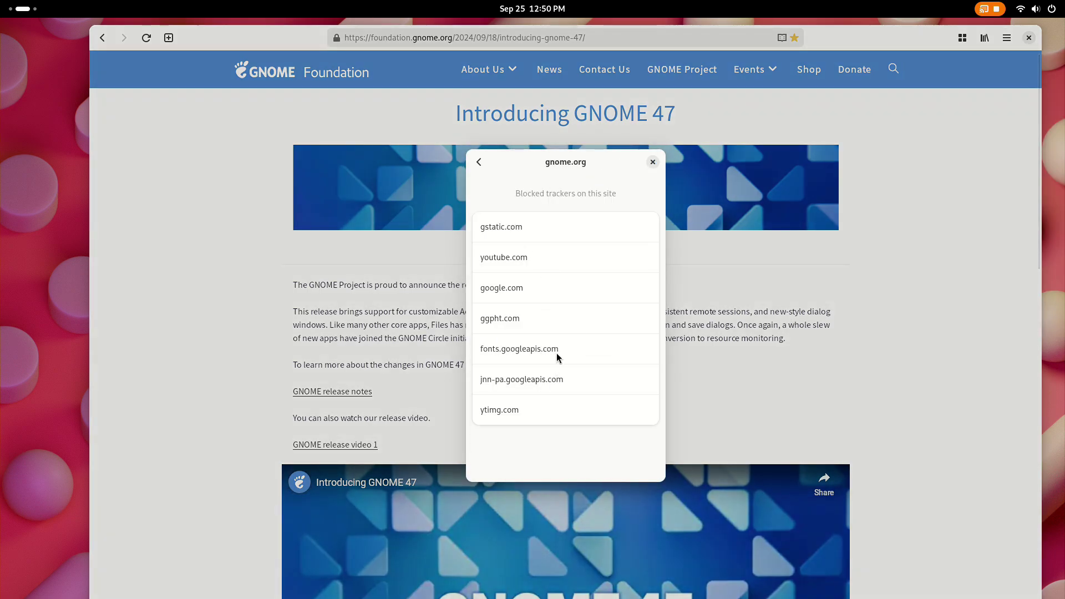
left_click(479, 162)
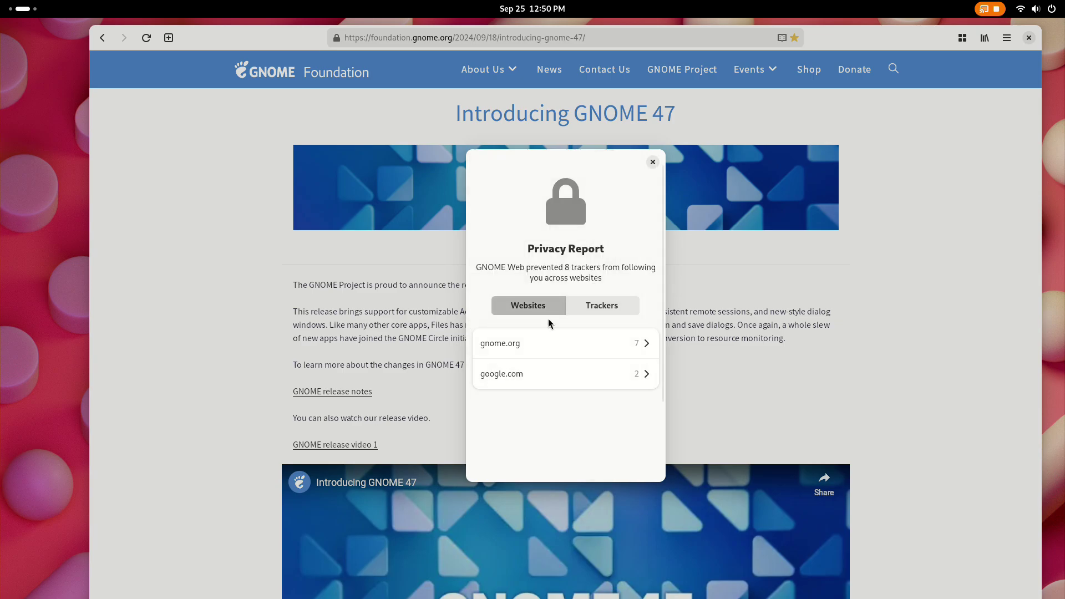
left_click(557, 374)
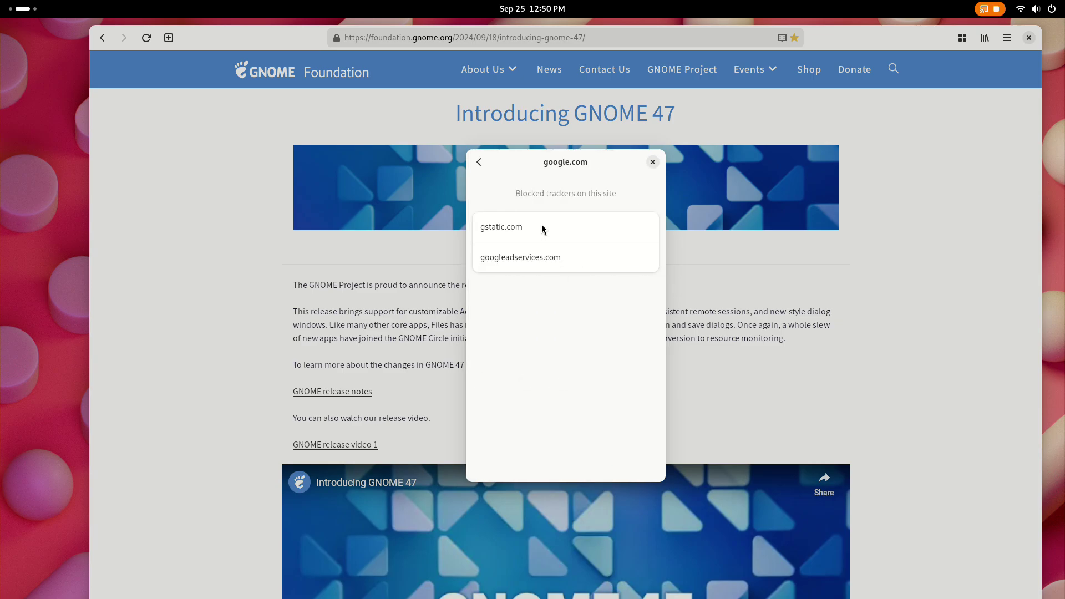
left_click(479, 161)
left_click(587, 342)
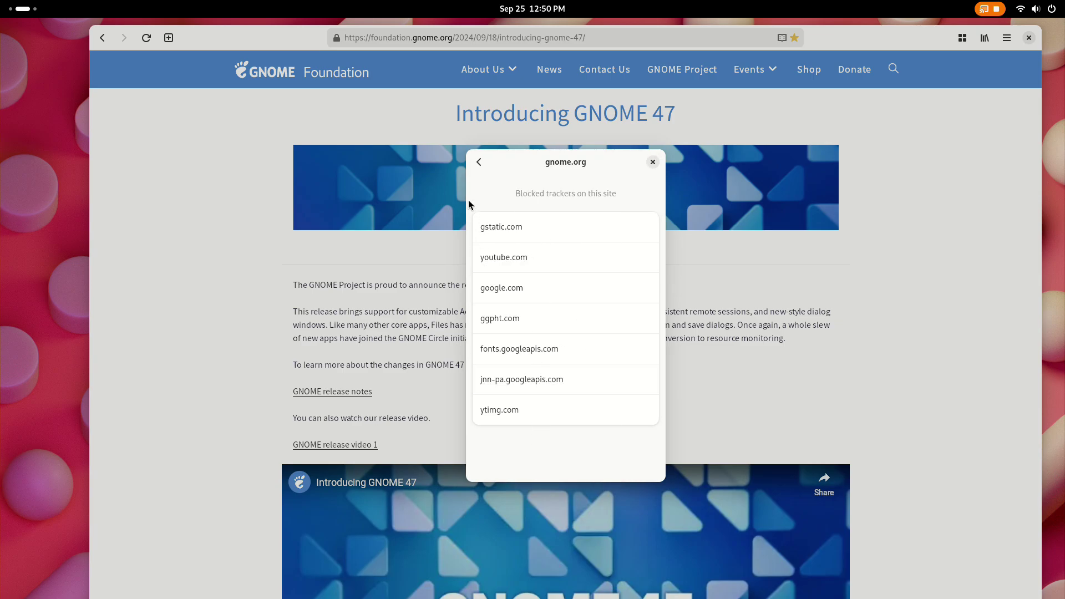
left_click(479, 162)
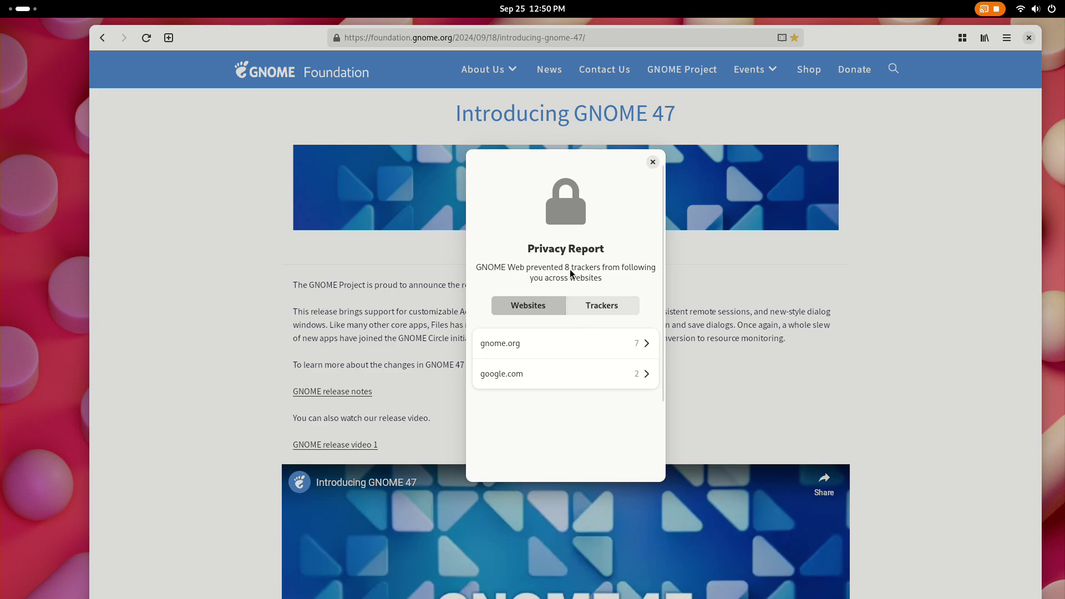
left_click(600, 305)
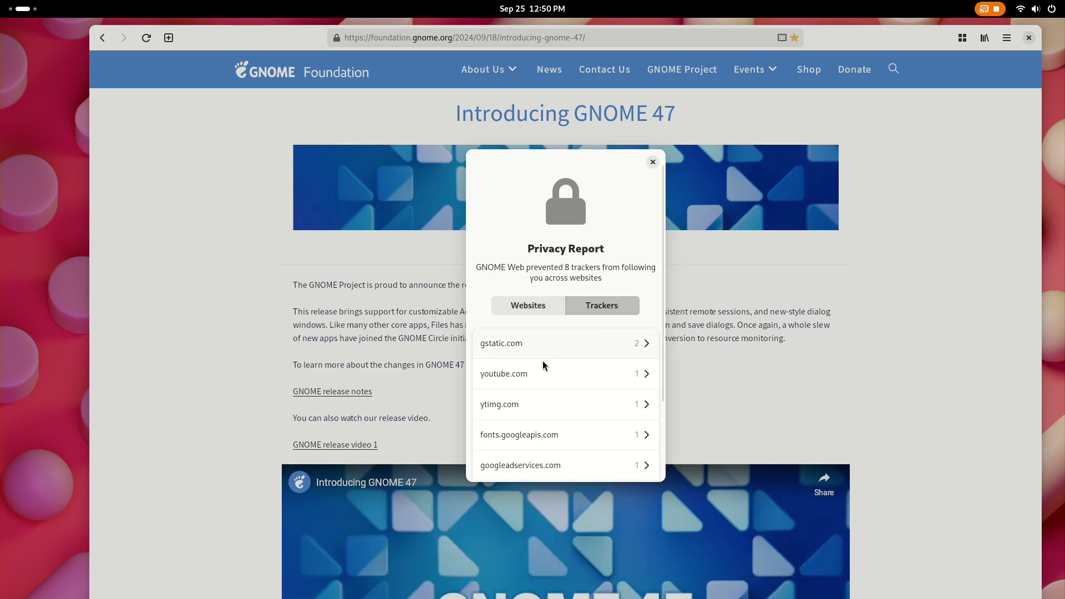
left_click(519, 302)
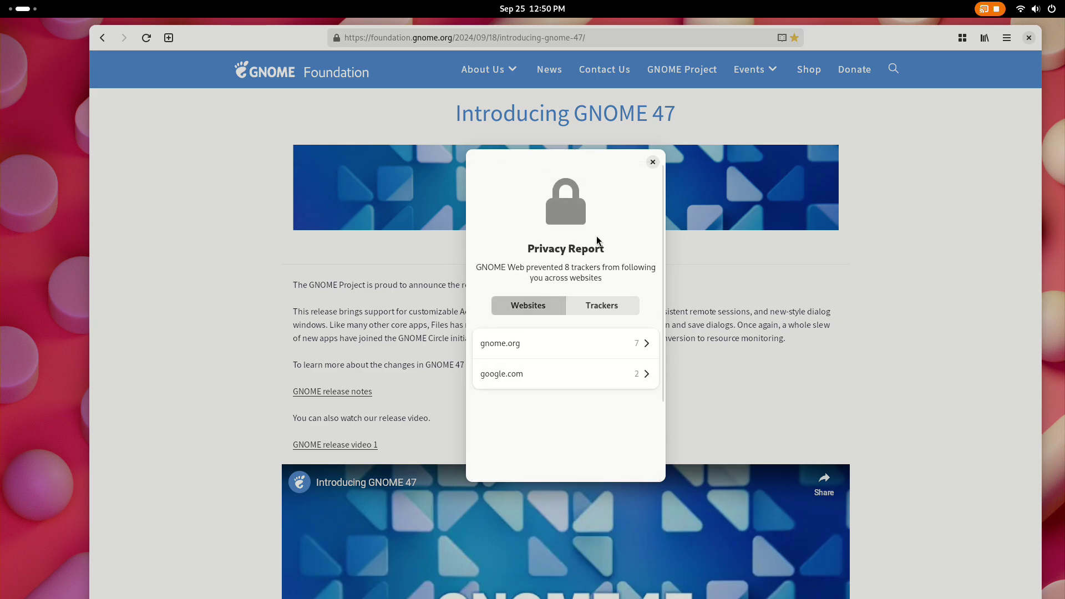
left_click(652, 162)
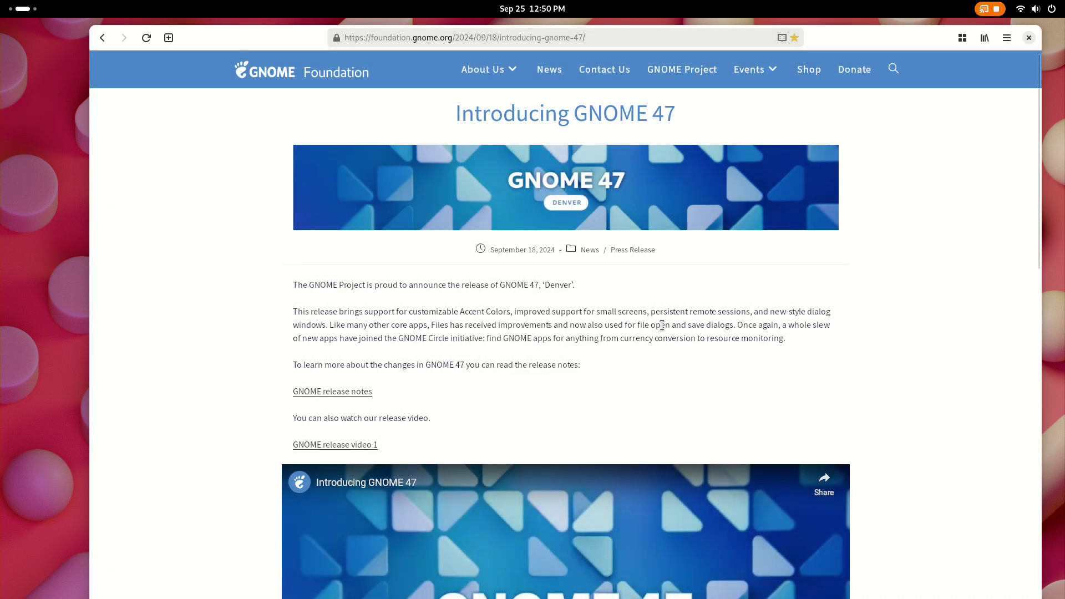
left_click(1006, 38)
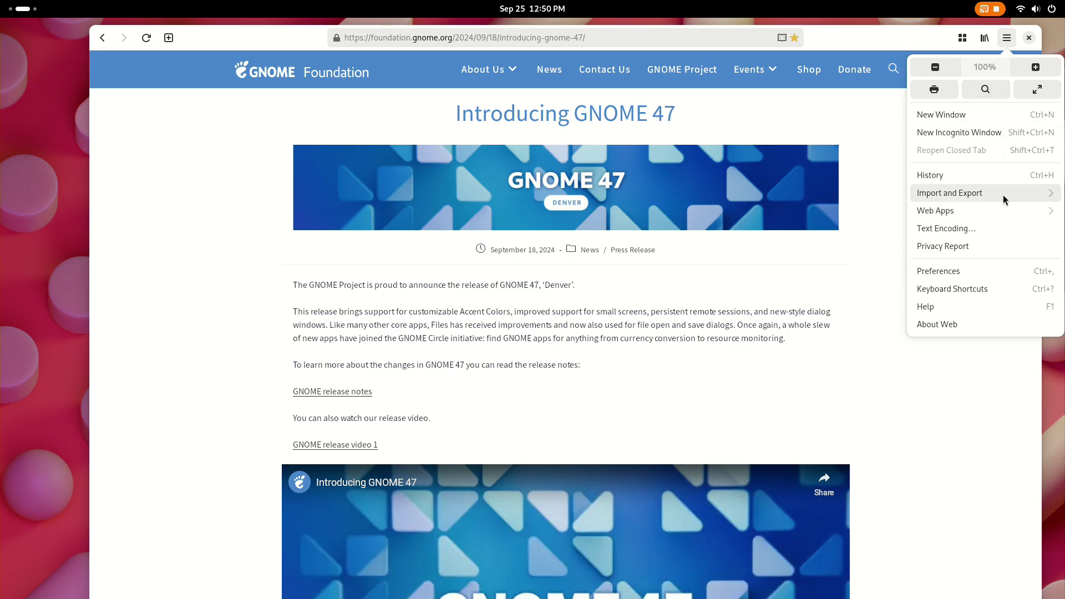
left_click(978, 407)
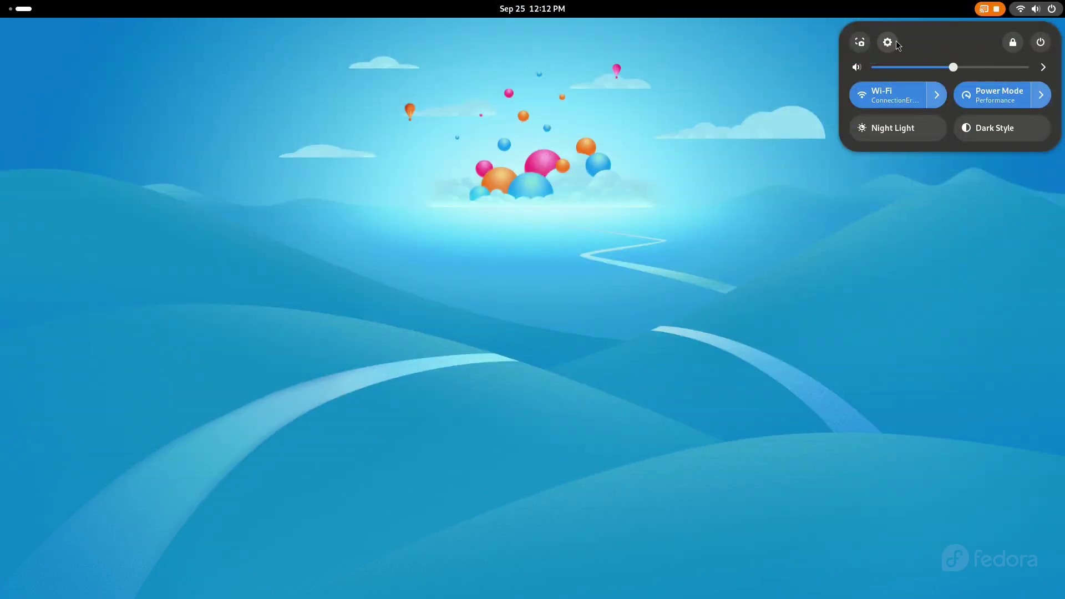
Open the Displays page and confirm 1920 × 1080, Landscape, 60.00 Hz and 100 % scale
left_click(897, 43)
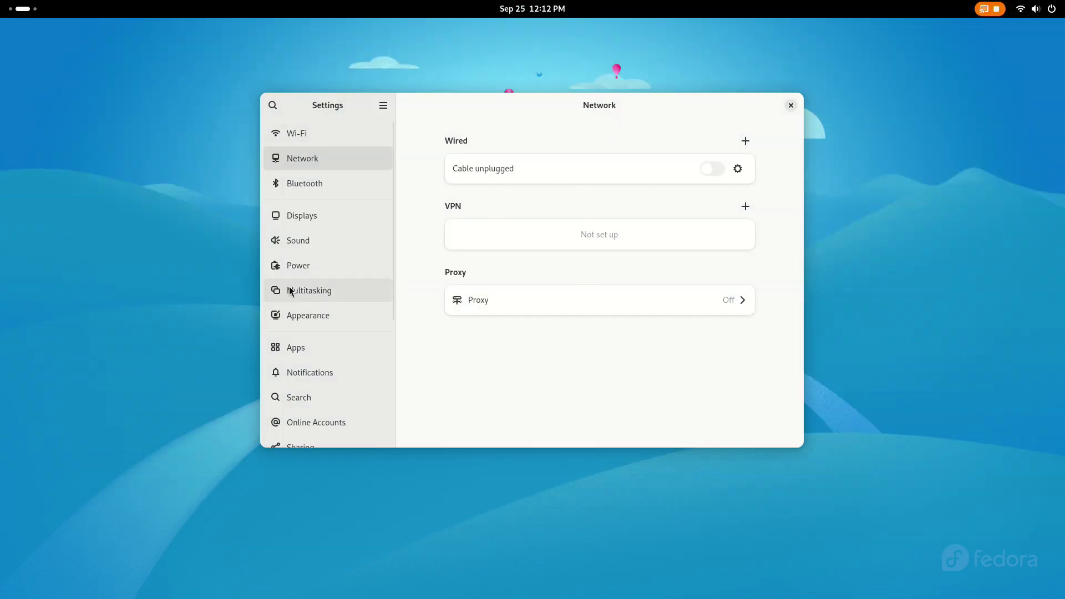
left_click(307, 217)
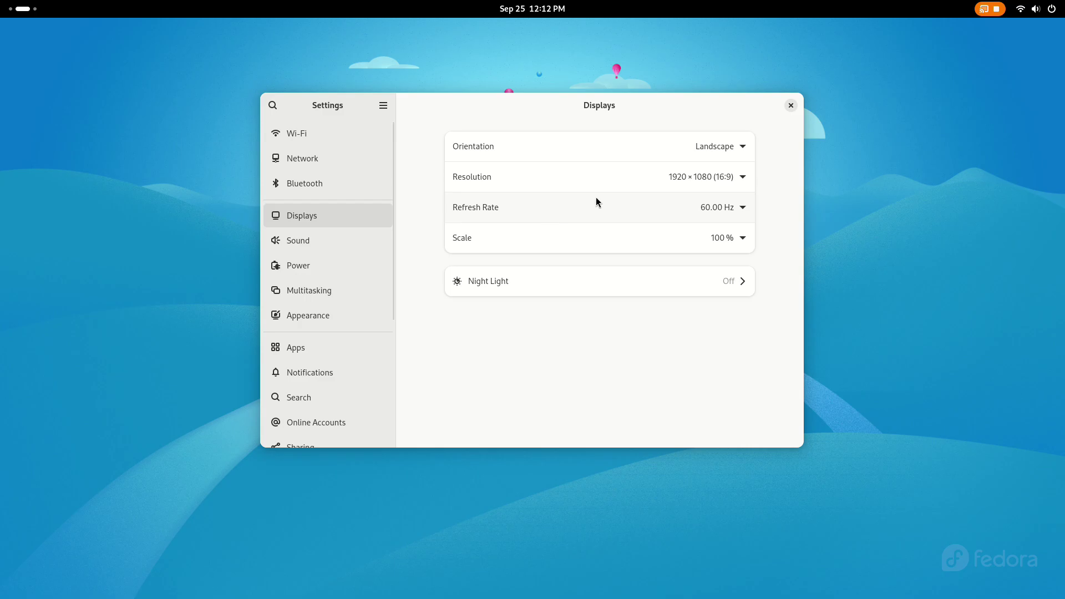
left_click(687, 177)
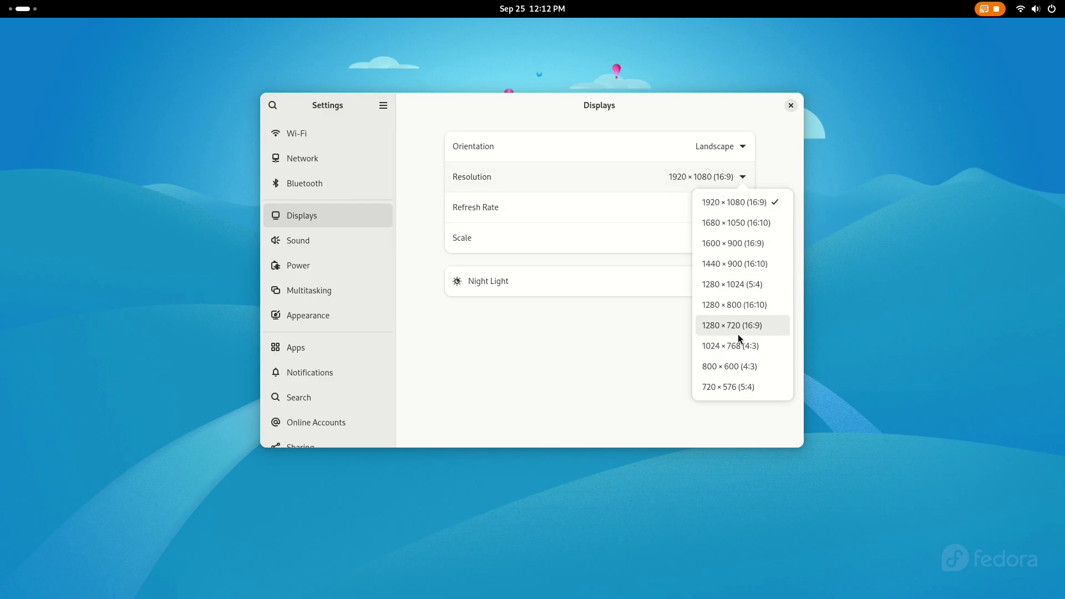
left_click(649, 430)
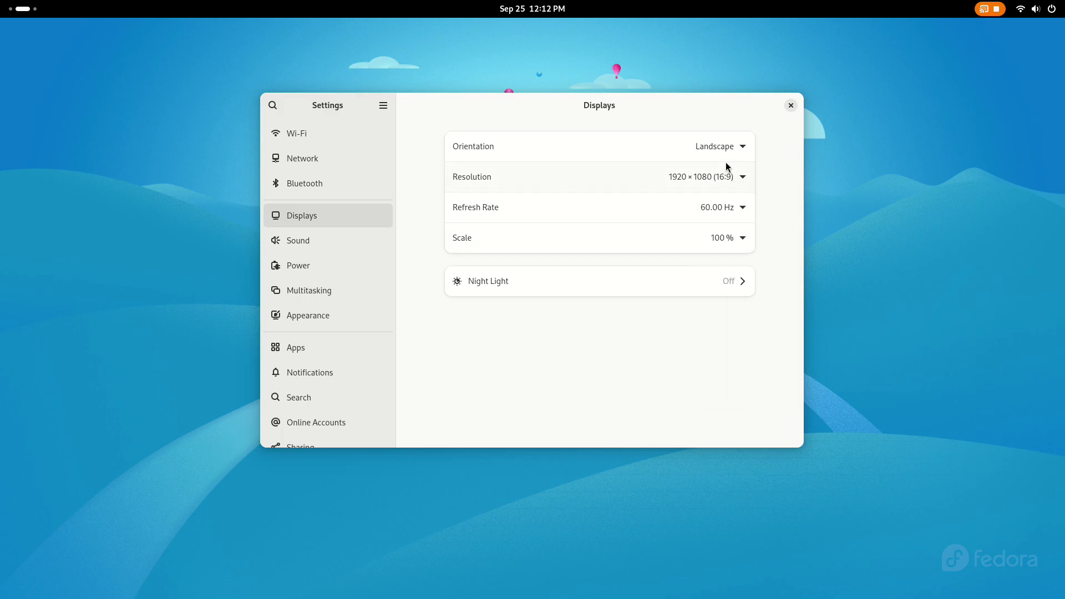
left_click(727, 150)
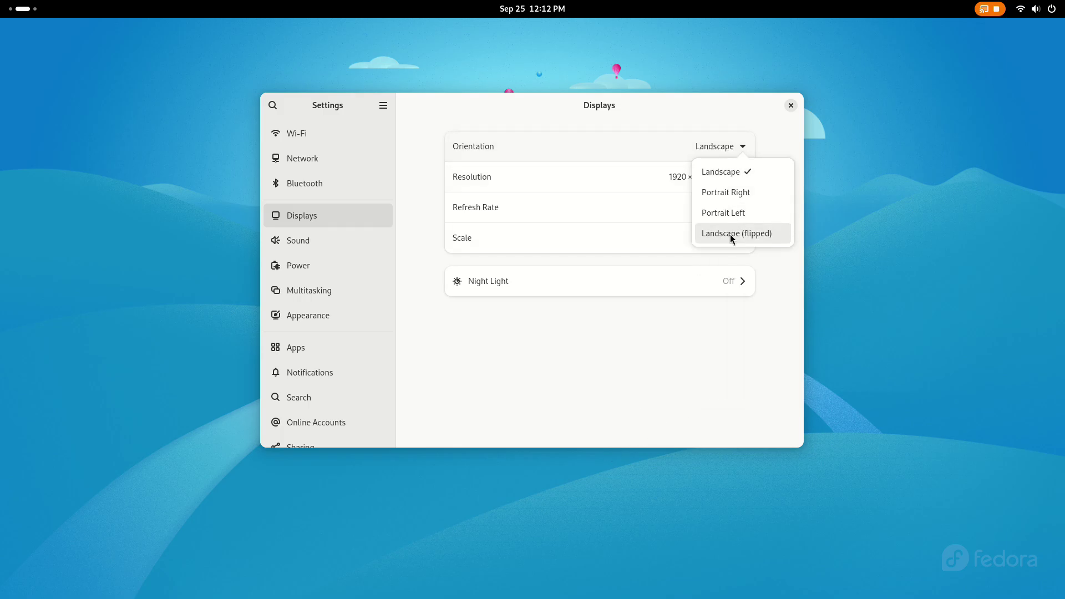
left_click(662, 354)
left_click(719, 212)
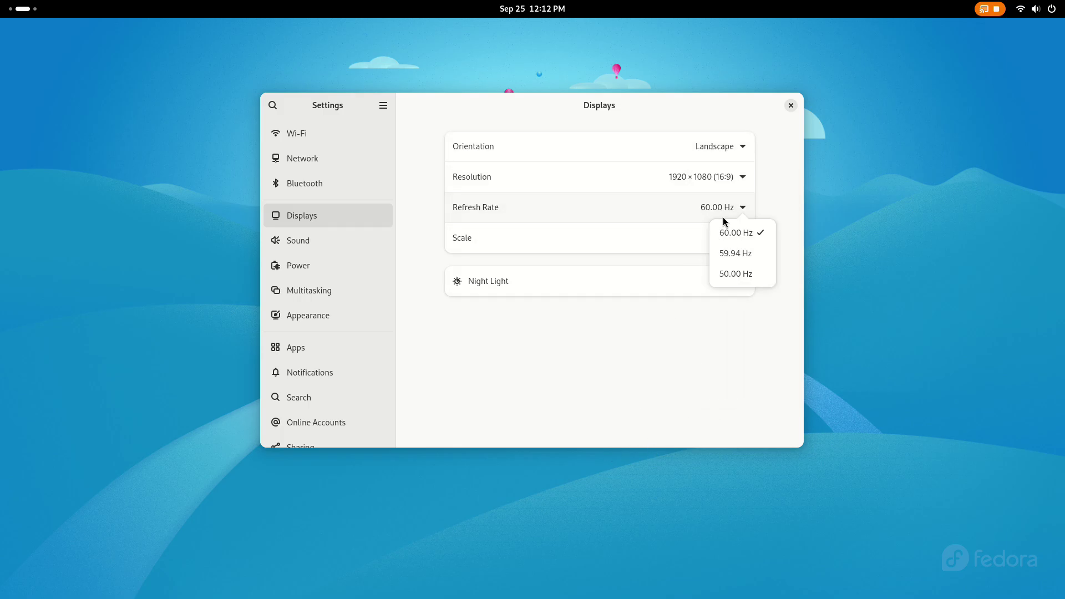
left_click(744, 293)
left_click(741, 238)
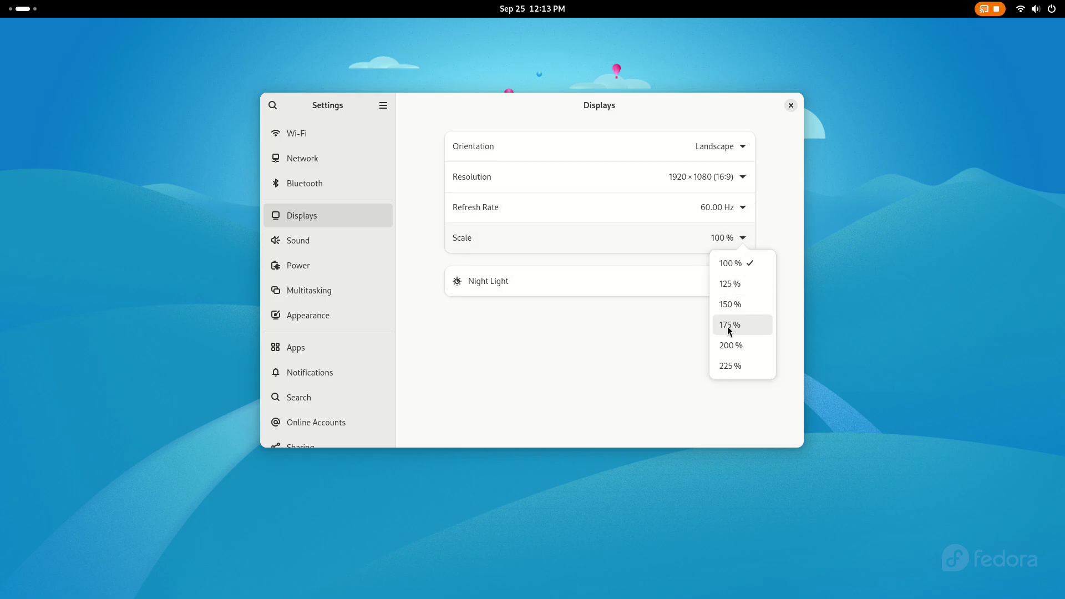
left_click(633, 416)
Turn Night Light on, set its temperature to mid, turn it off, and recheck the display dropdowns
left_click(744, 280)
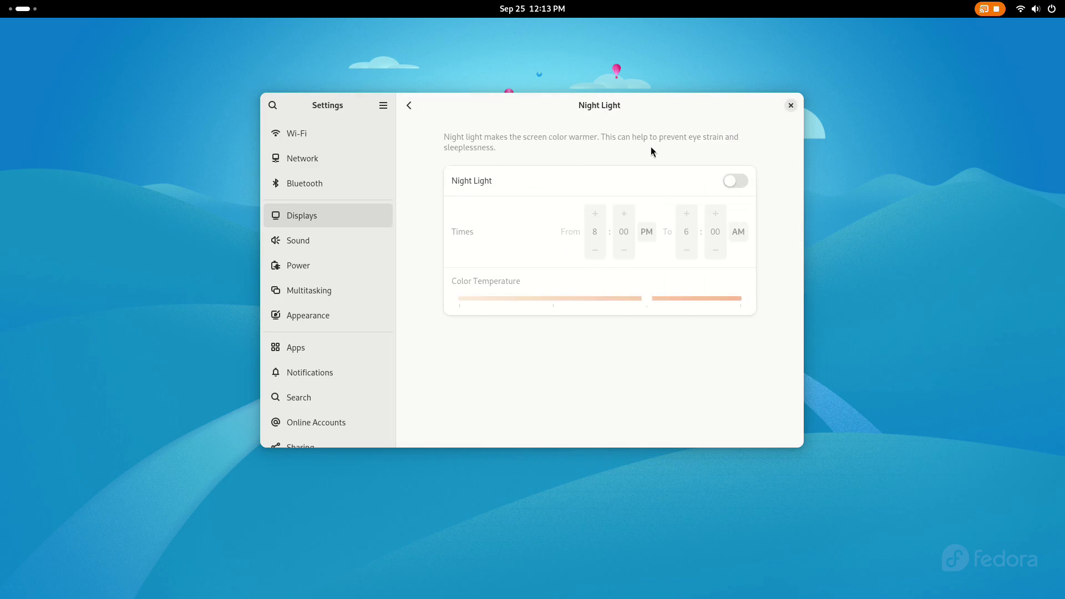
left_click(727, 181)
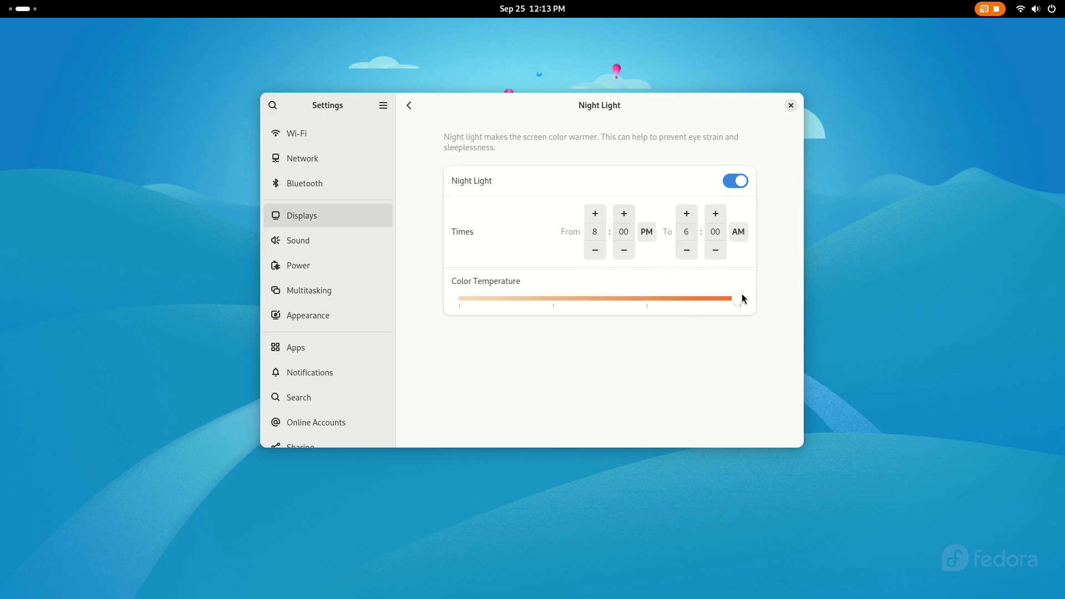
left_click_drag(743, 307, 648, 310)
left_click(735, 181)
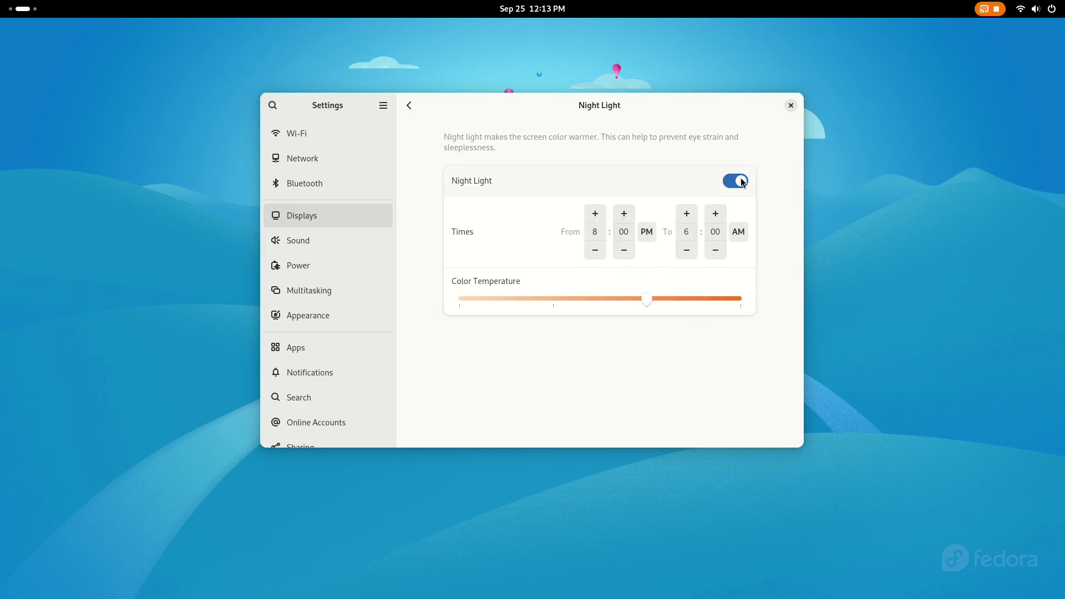
left_click(417, 108)
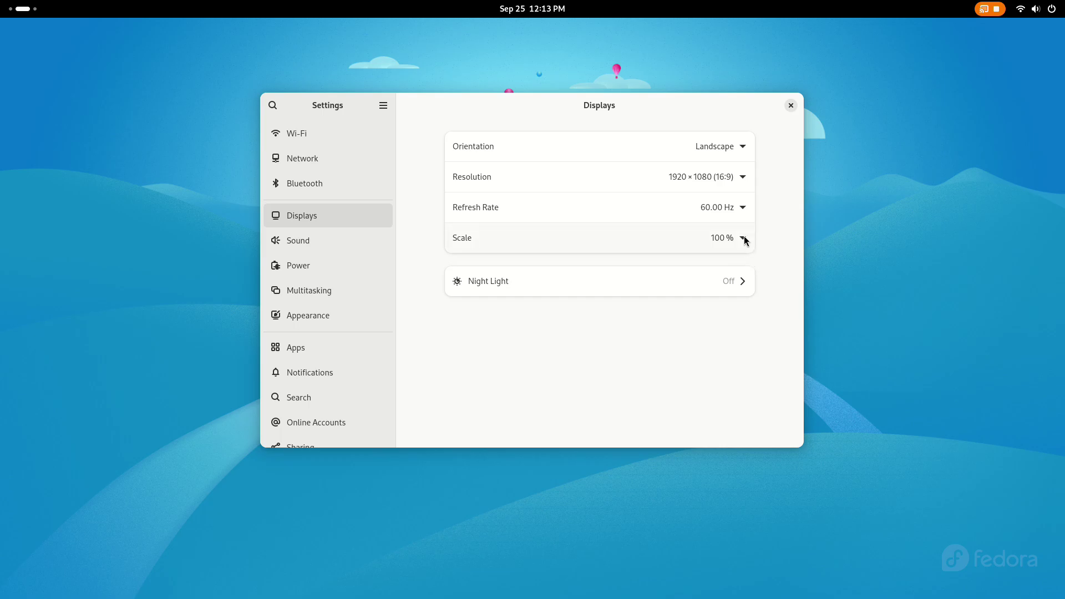
left_click(745, 208)
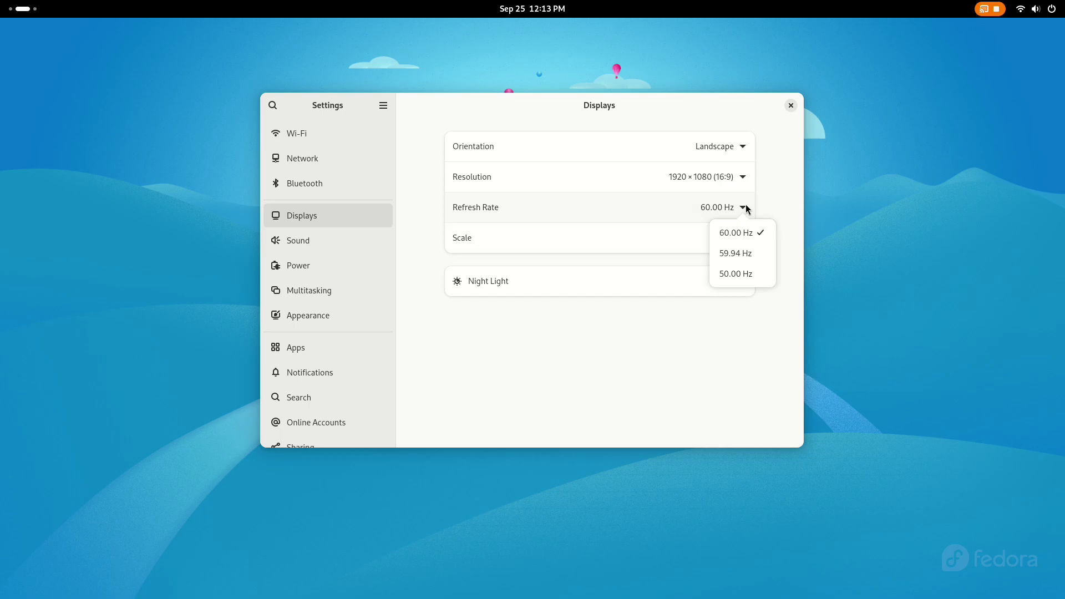
left_click(745, 204)
left_click(742, 176)
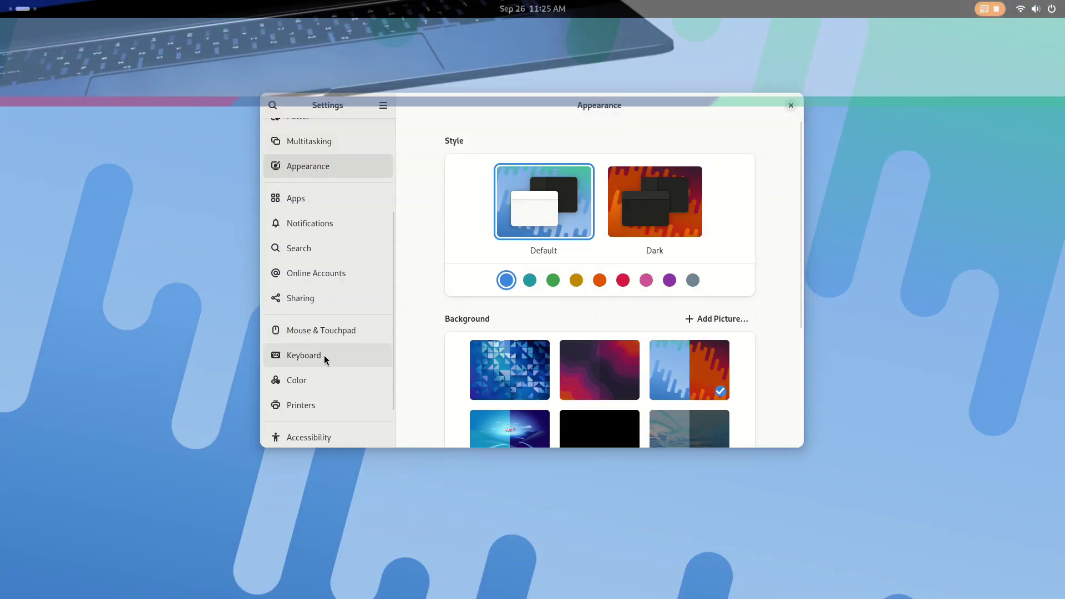
In Keyboard settings, start adding an input source and list the French (France) layouts
left_click(323, 354)
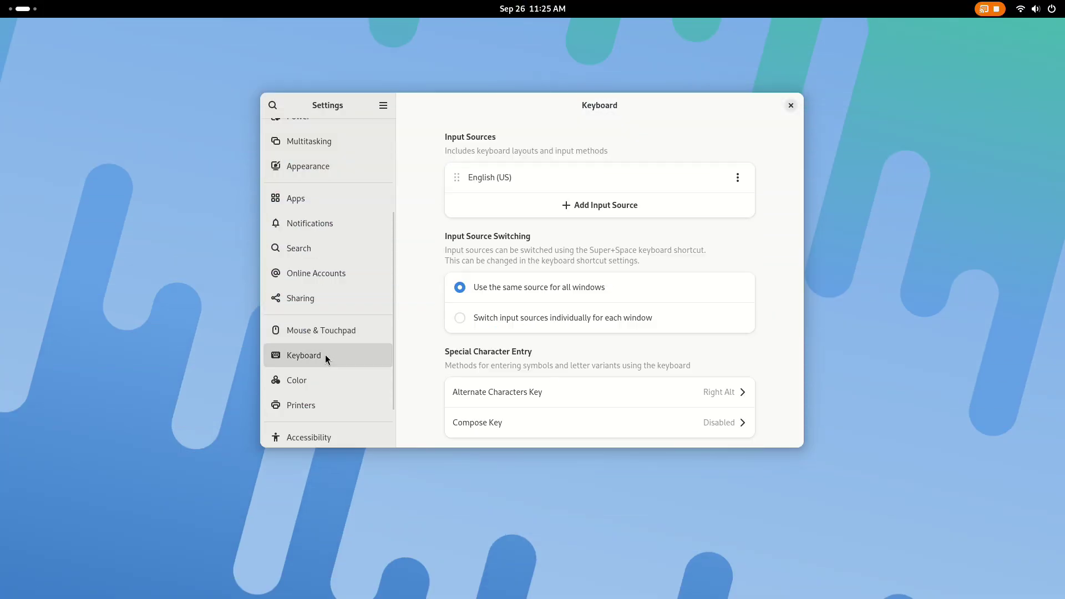
left_click(638, 214)
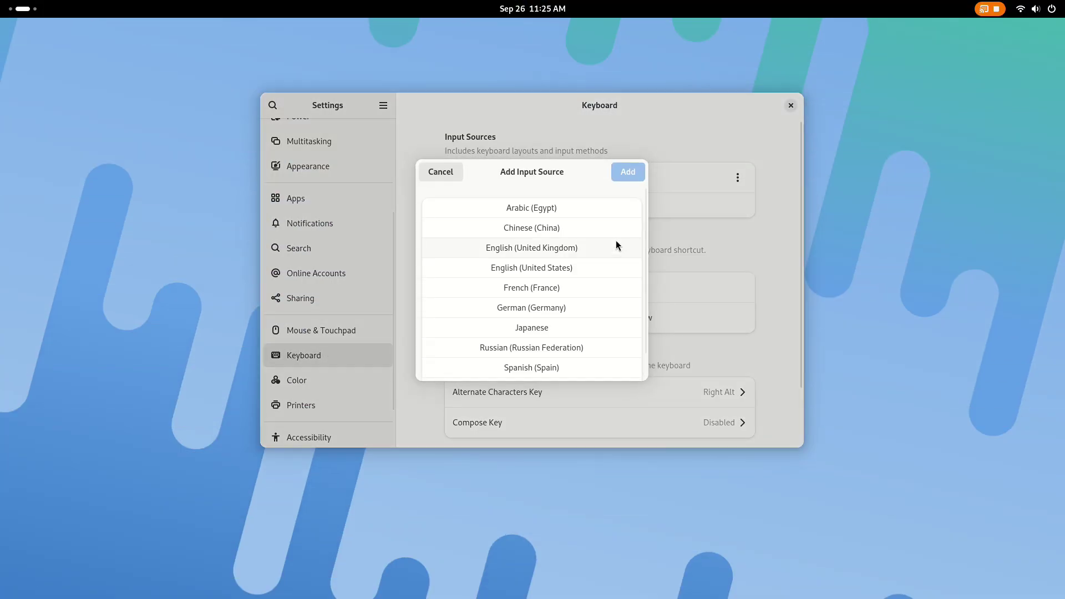
scroll(543, 222, "down", 1)
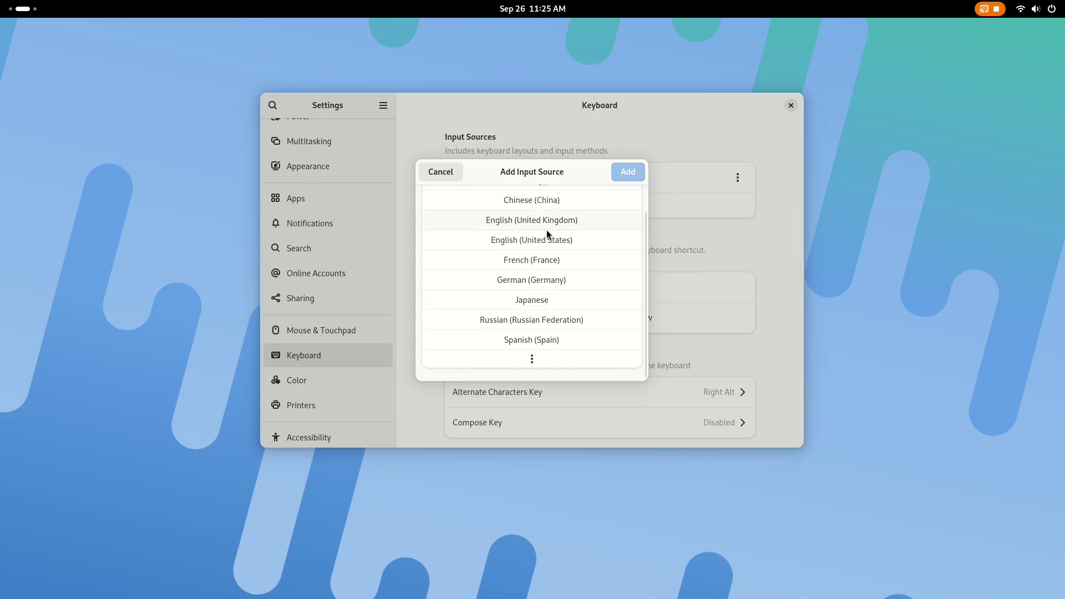
left_click(541, 259)
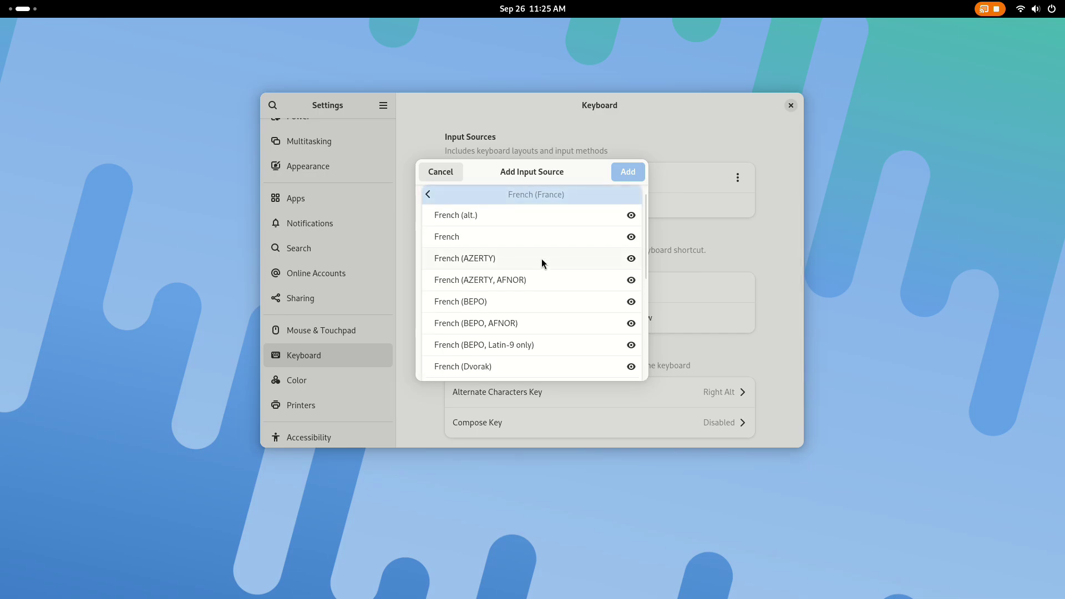
Preview the French (alt.), BEPO and AZERTY, AFNOR key layouts
left_click(626, 217)
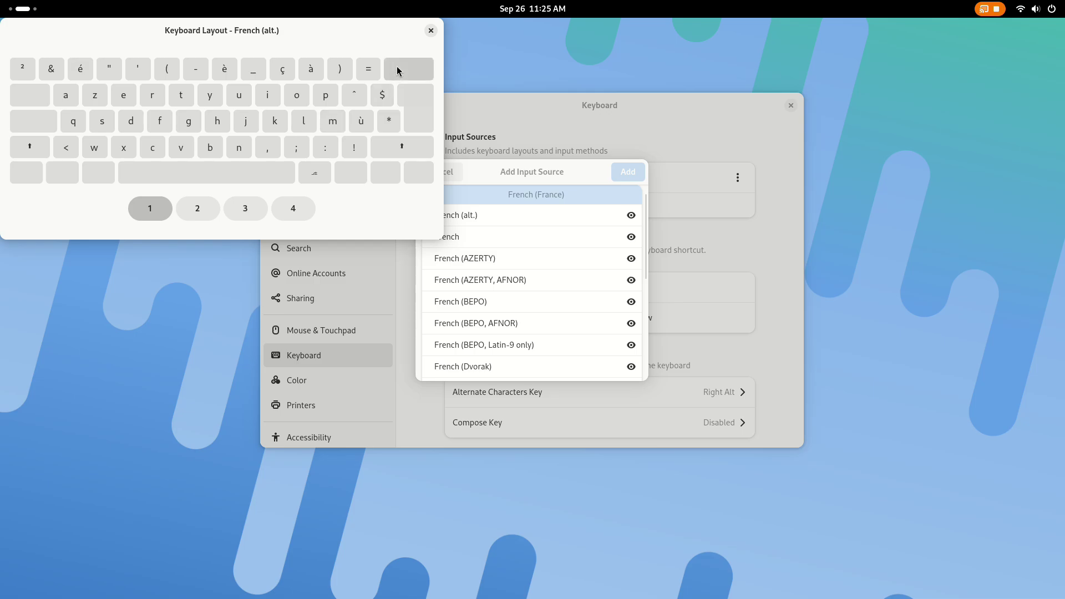
left_click(430, 30)
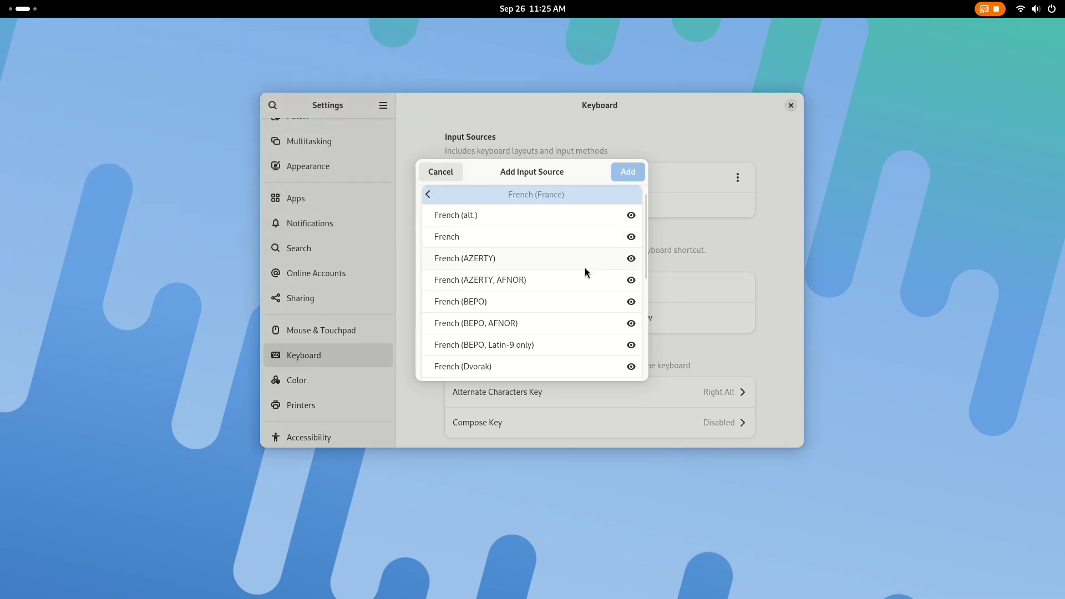
left_click(632, 302)
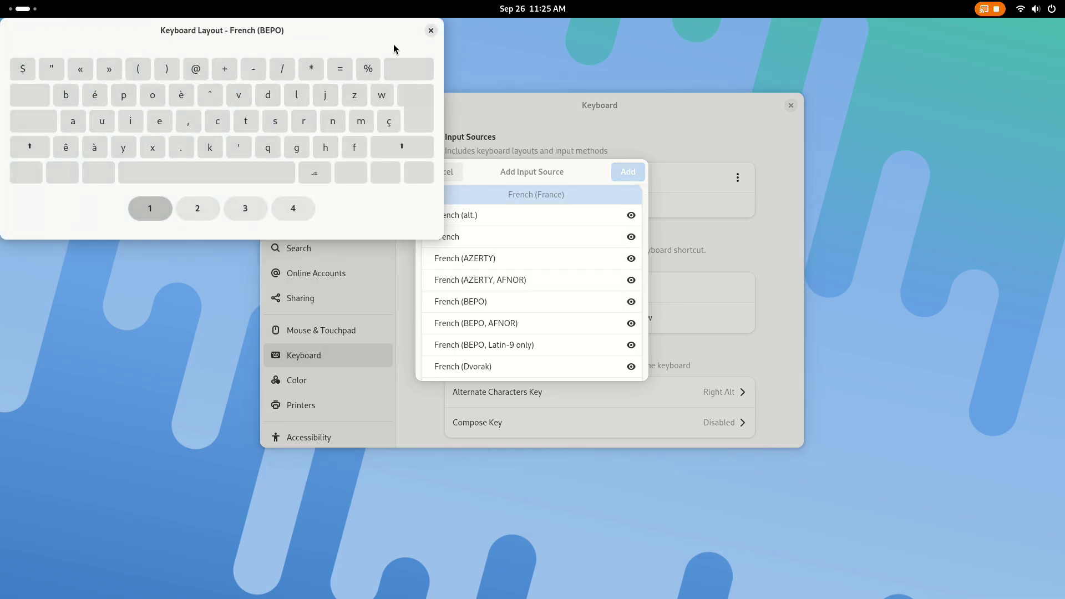
left_click(430, 30)
left_click(631, 280)
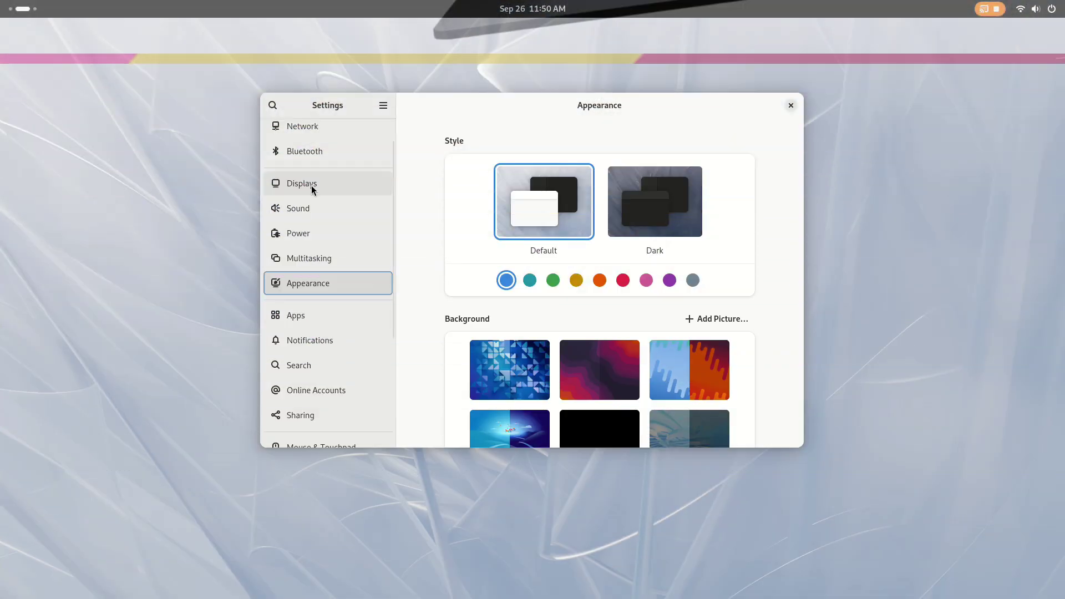
In System > Remote Desktop, toggle Desktop Sharing and Remote Control, leaving both off
scroll(311, 185, "down", 5)
left_click(342, 431)
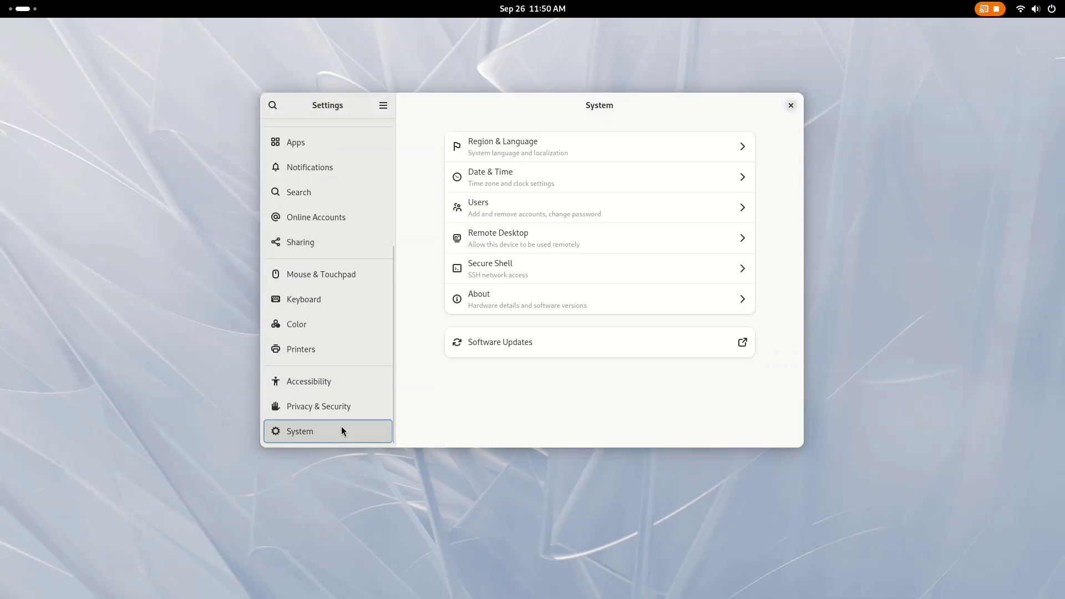
left_click(554, 240)
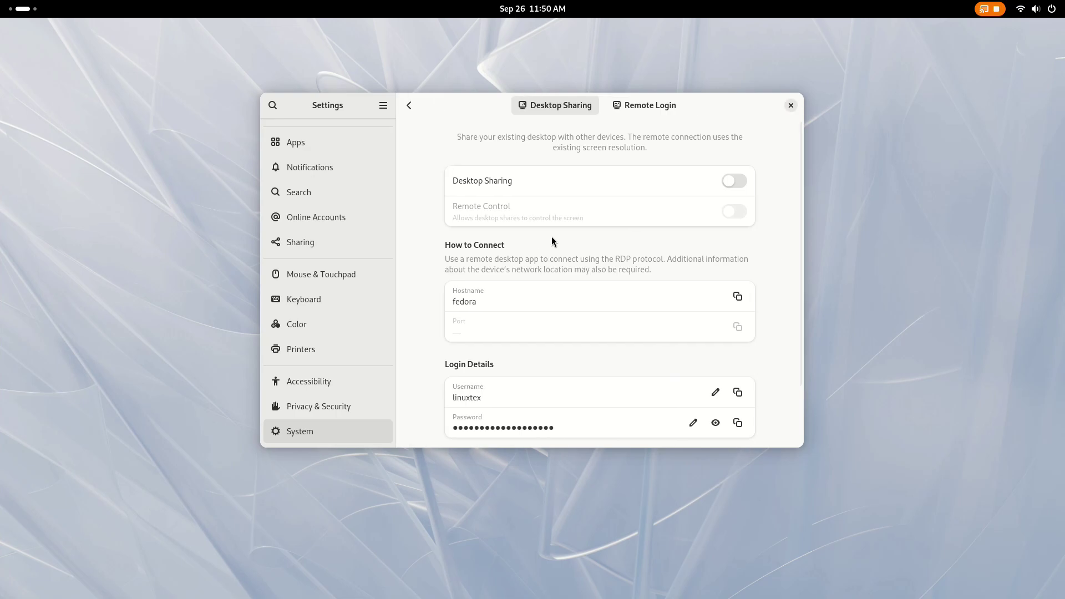
left_click(734, 180)
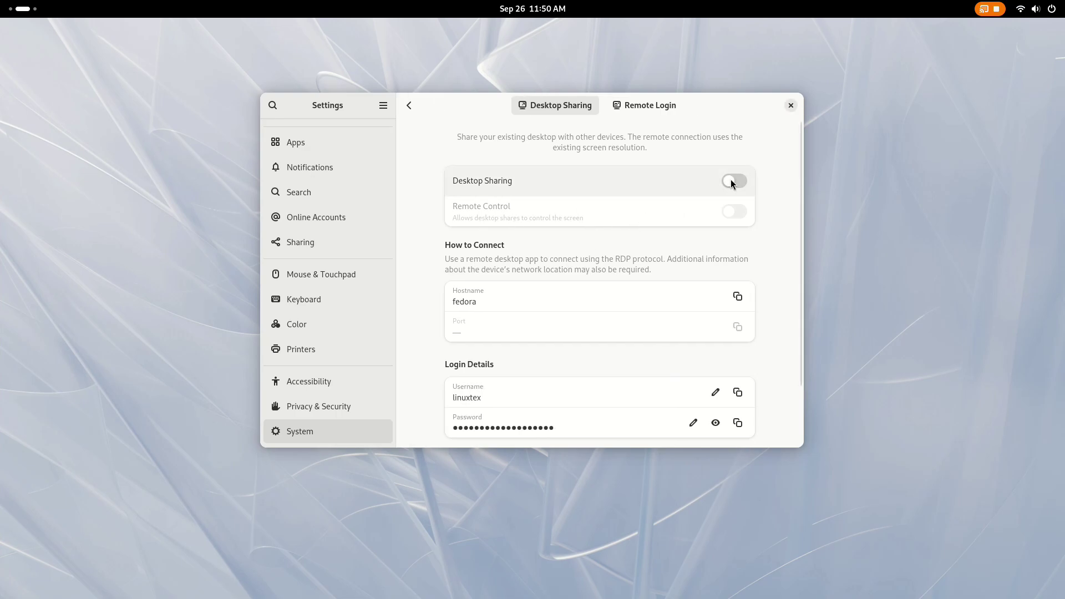
left_click(734, 211)
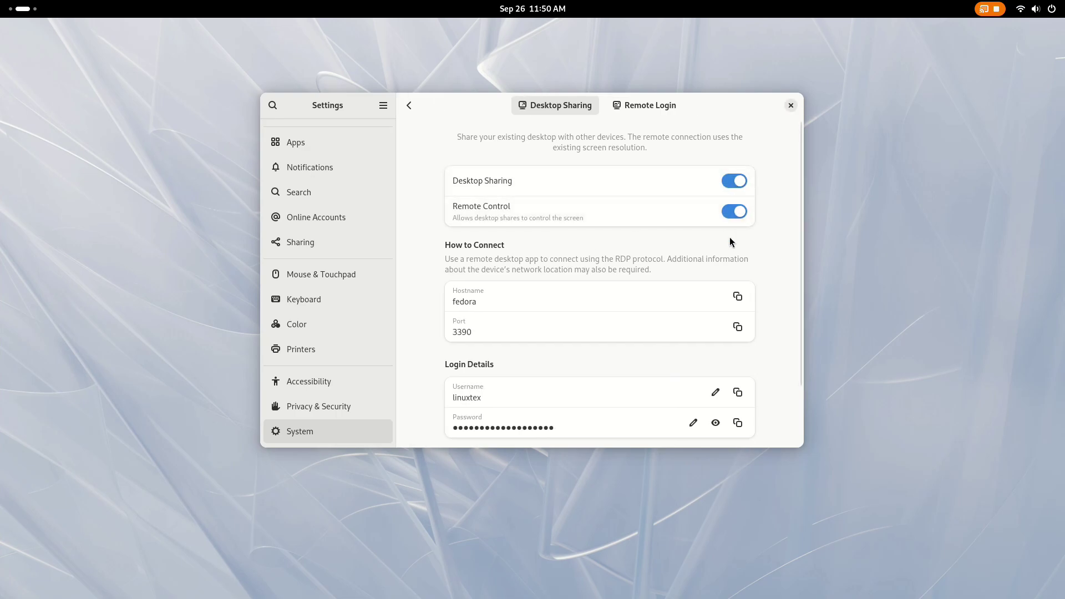
scroll(730, 240, "down", 3)
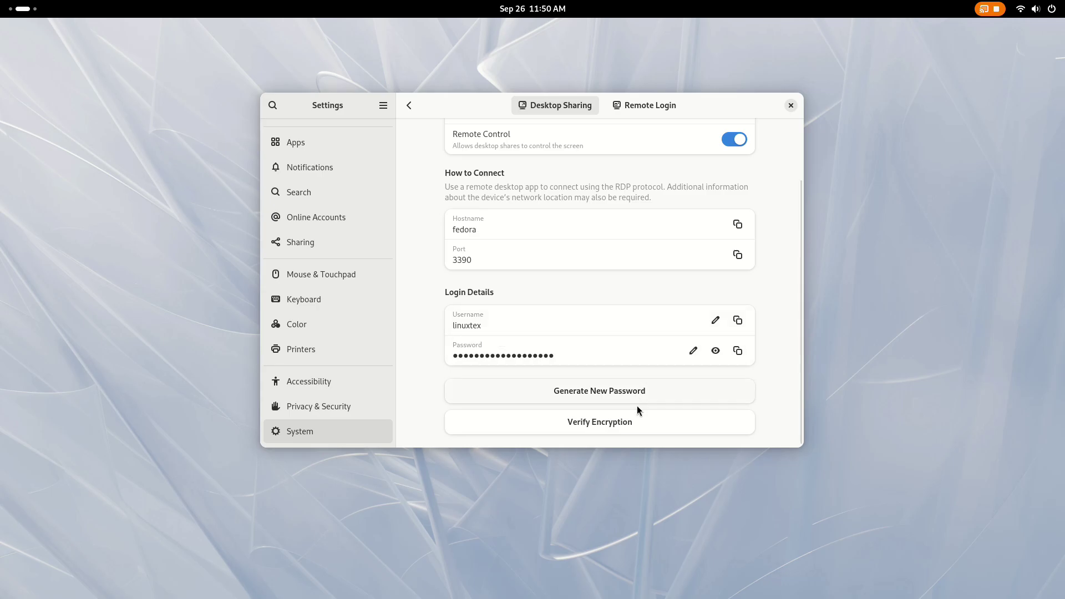
scroll(604, 364, "up", 3)
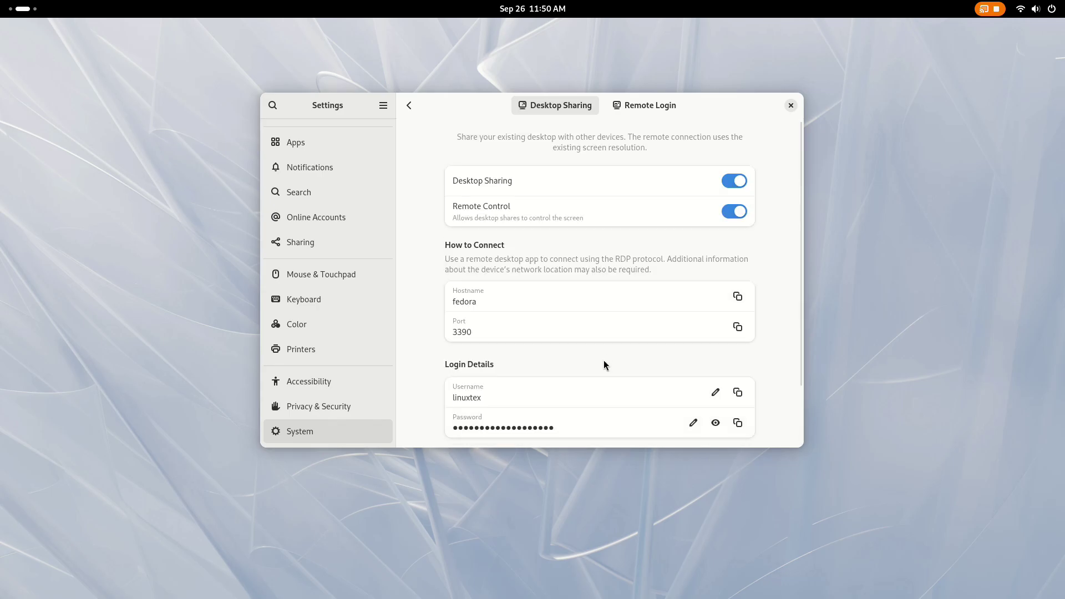
left_click(739, 181)
left_click(739, 181)
left_click(740, 213)
left_click(596, 177)
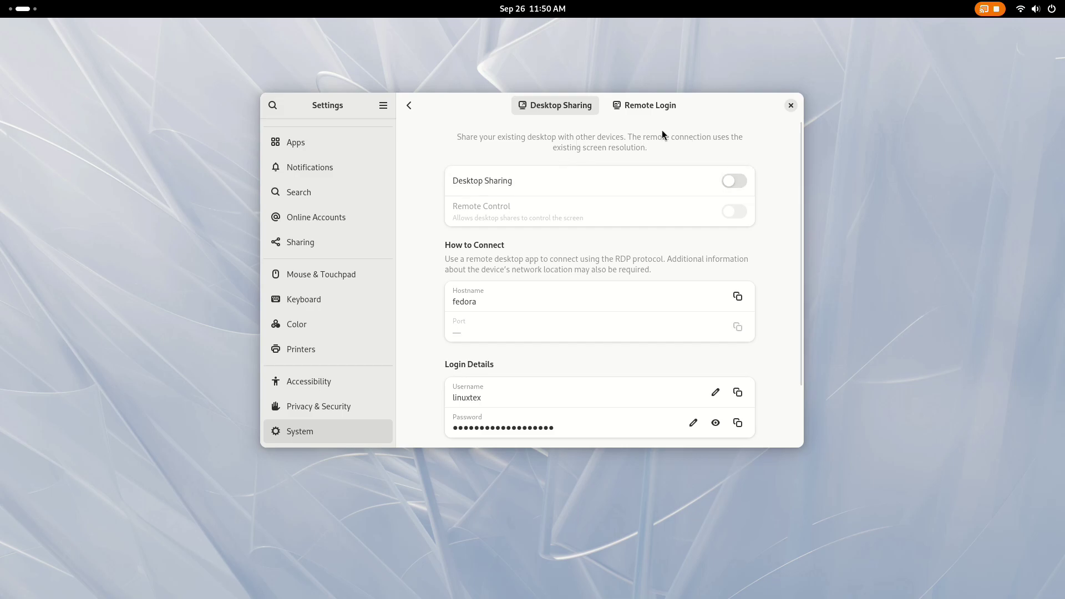
Unlock the Remote Login settings with authentication and turn remote login off
left_click(654, 112)
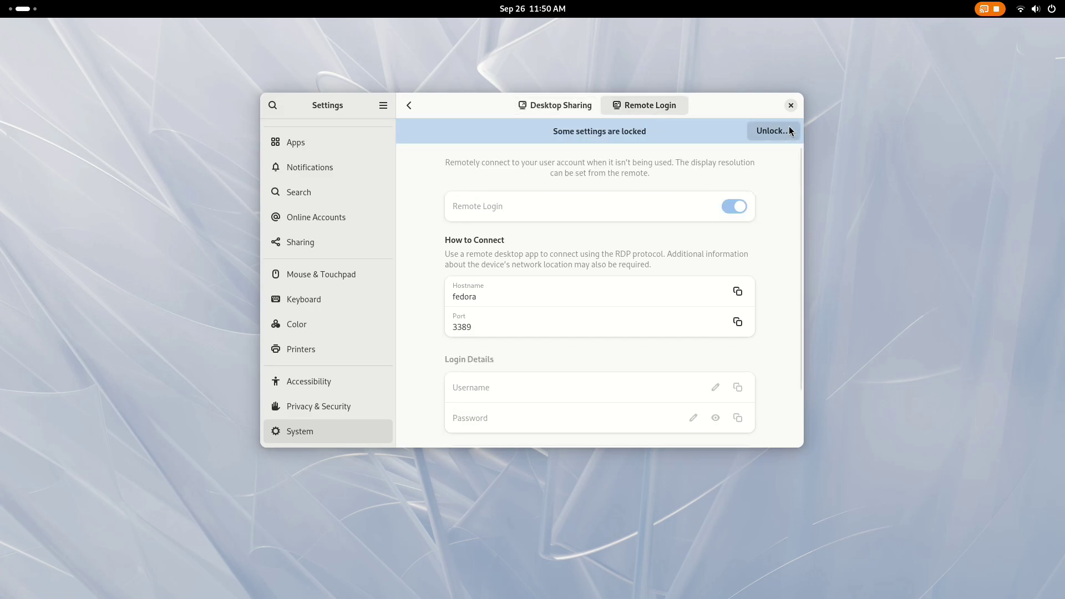
left_click(773, 131)
key("Return")
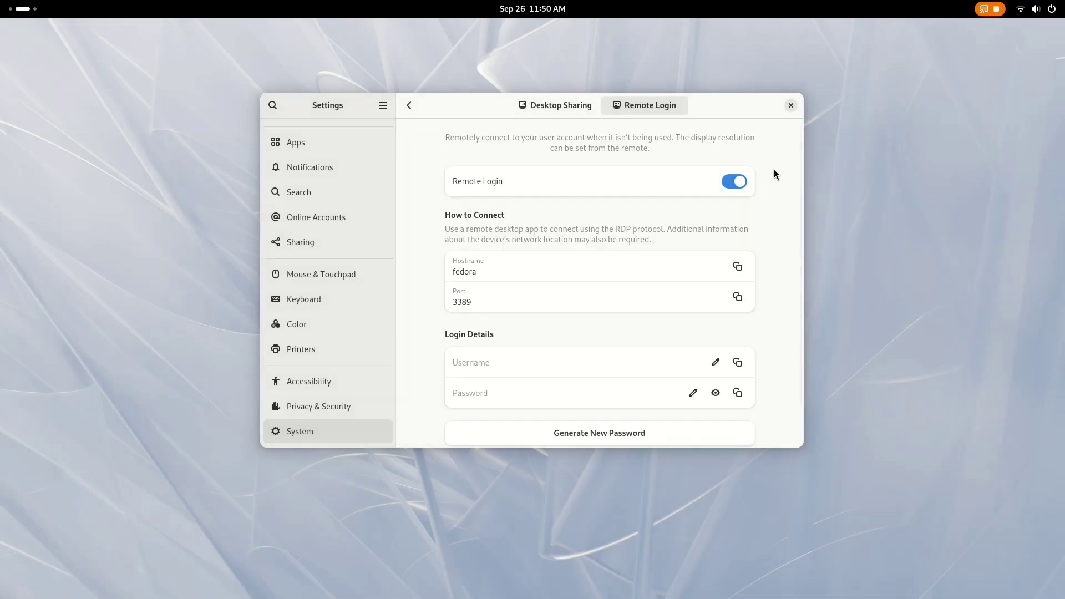
left_click(744, 181)
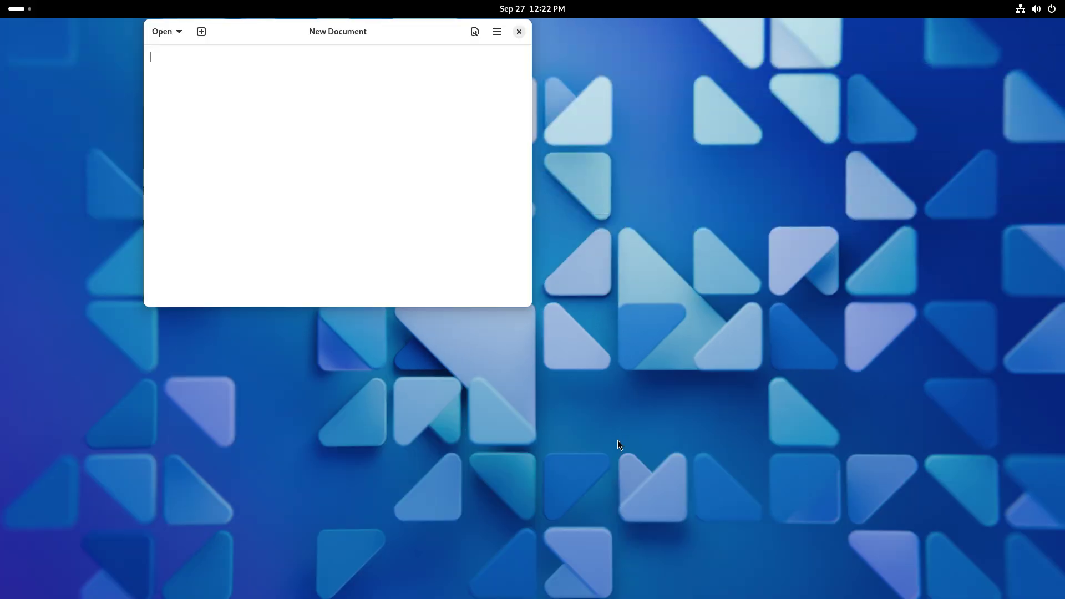
Type Hello and save the note as Hello.txt in the Documents folder
type("Hello")
key("ctrl+s")
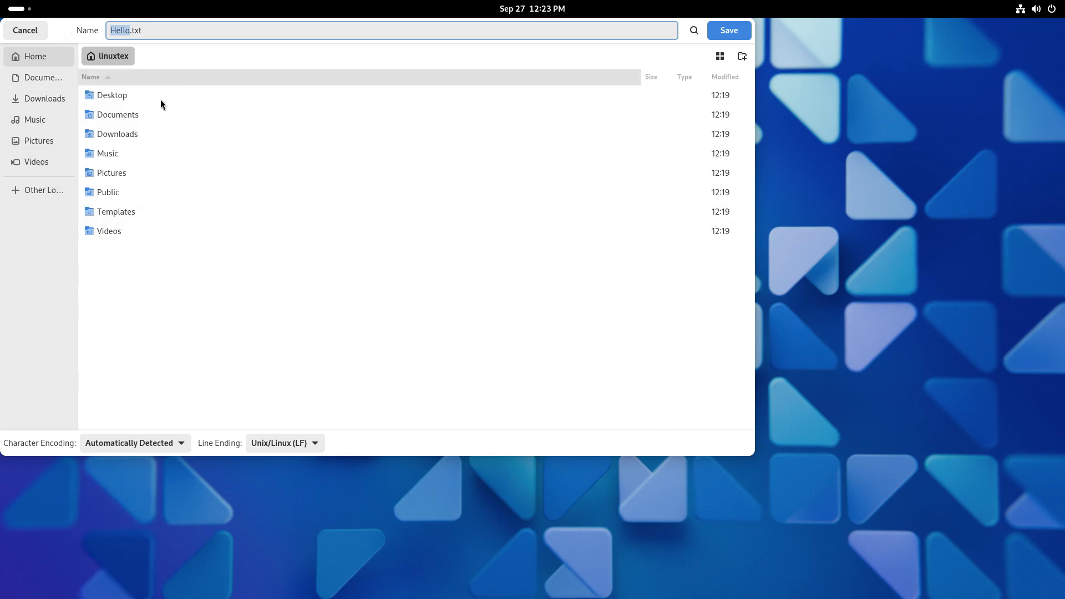
double_click(147, 115)
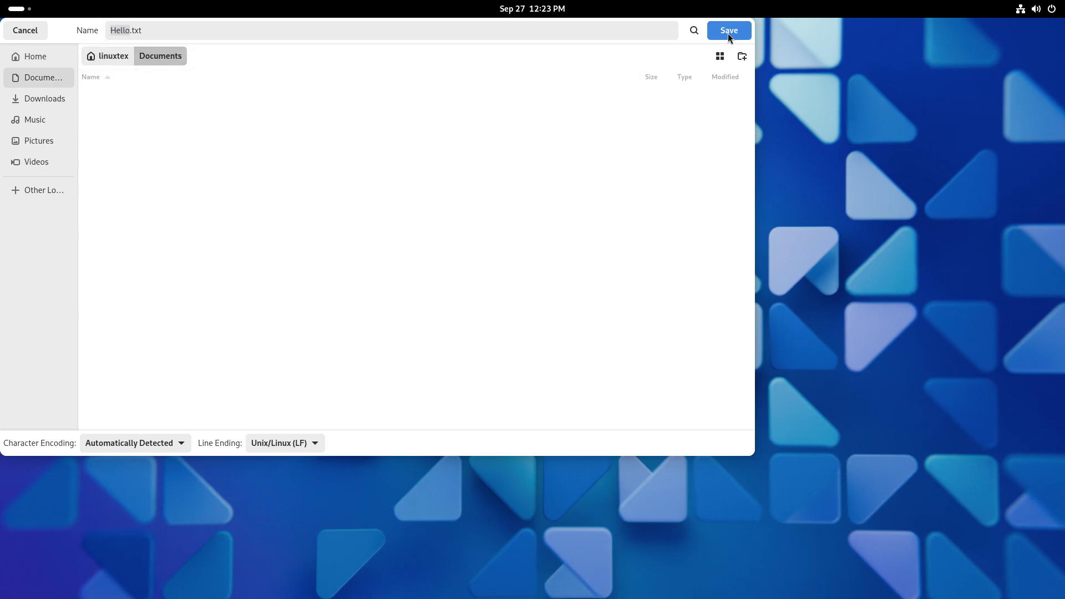
key("Return")
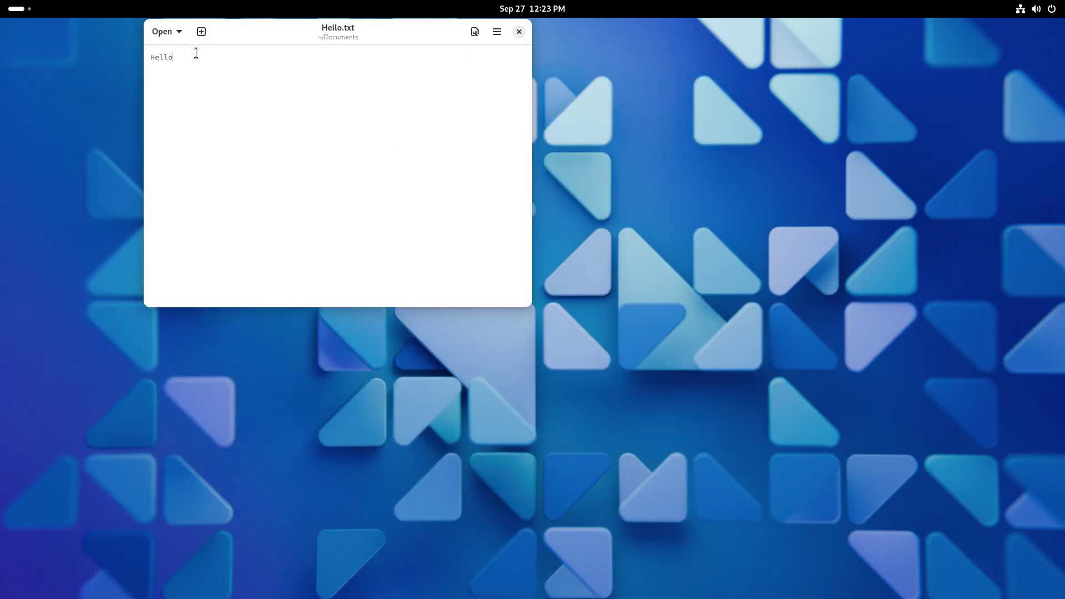
Browse to Documents, with all file types shown, and reopen Hello.txt in the editor
left_click(184, 35)
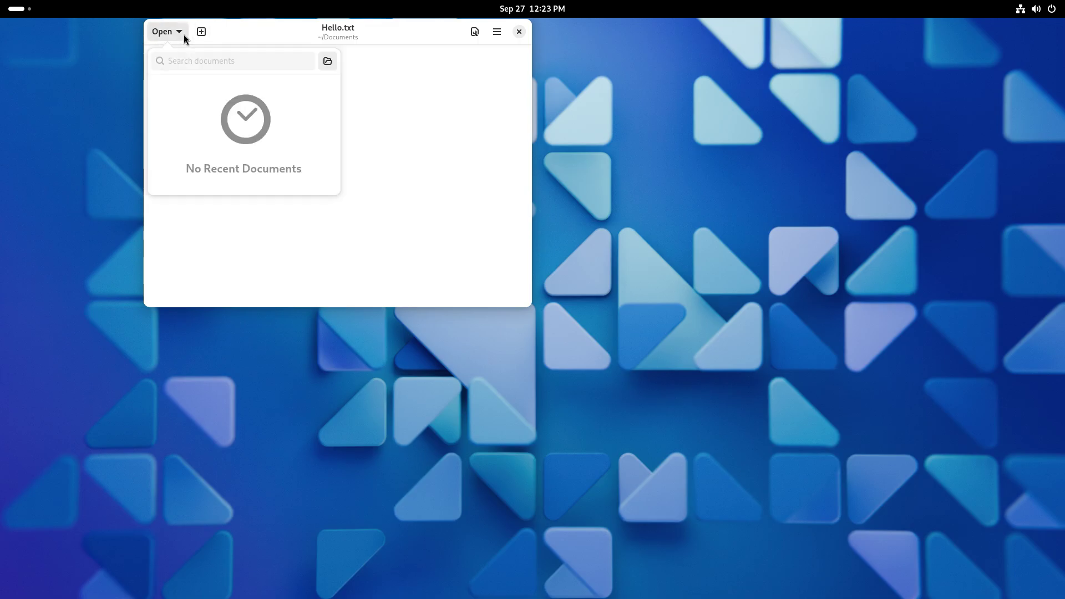
left_click(335, 67)
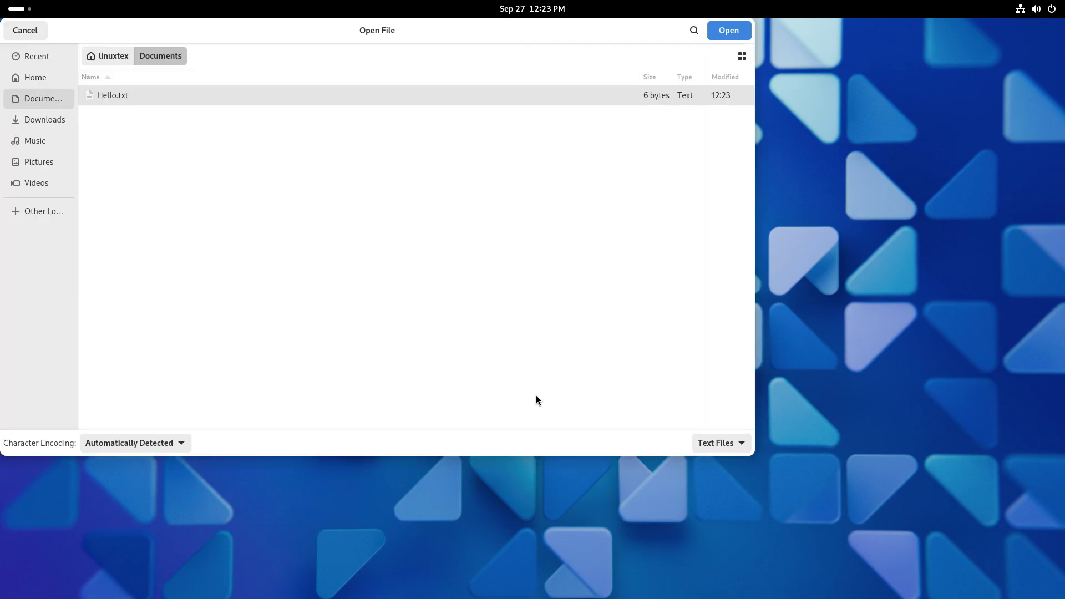
left_click_drag(387, 39, 467, 77)
left_click(158, 162)
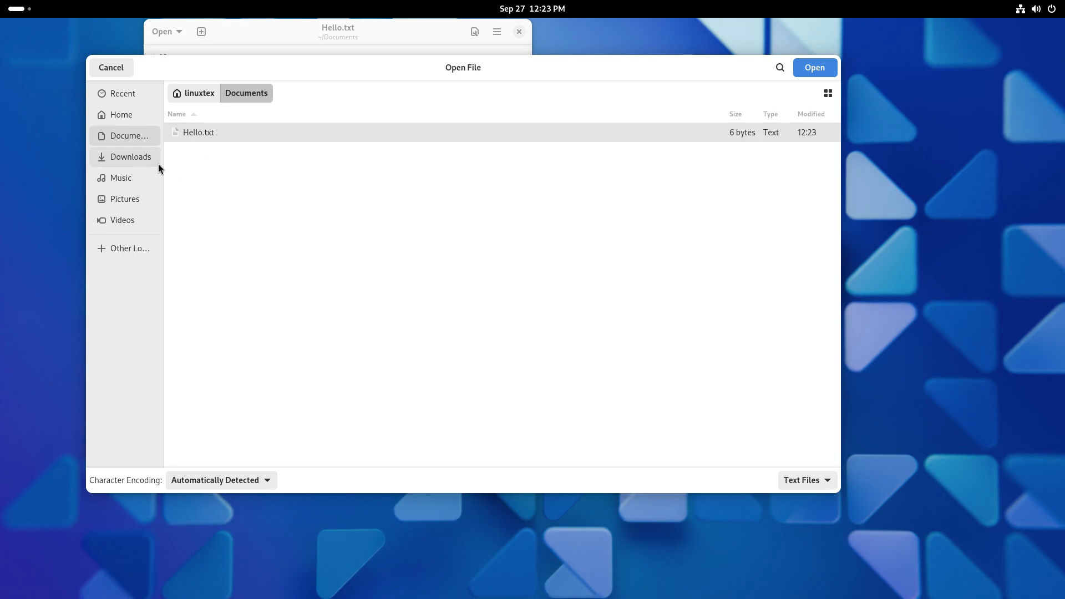
key("Up")
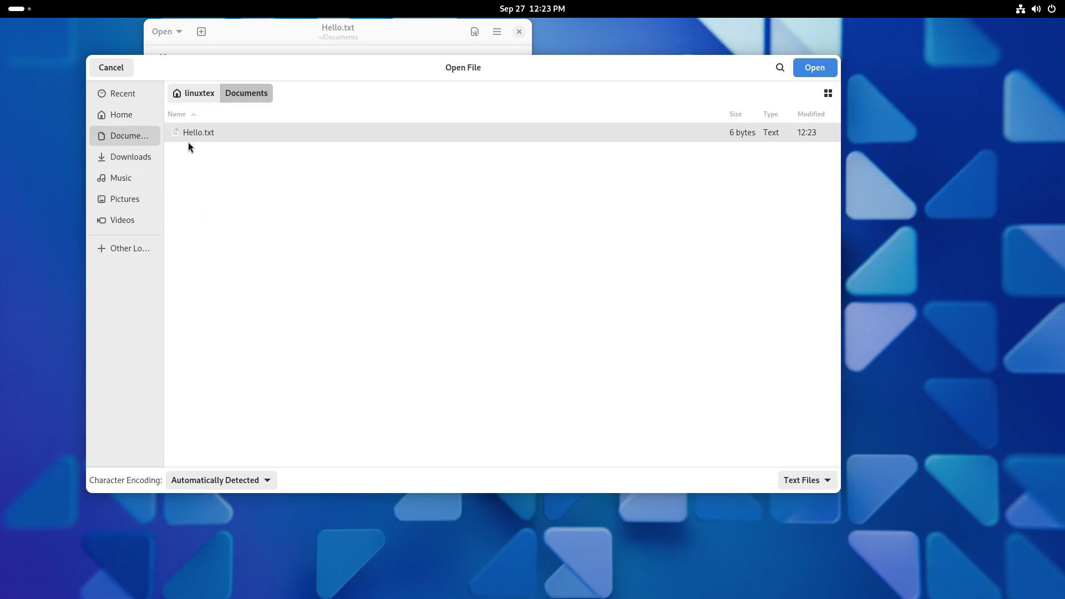
left_click(797, 478)
left_click(801, 514)
left_click(219, 482)
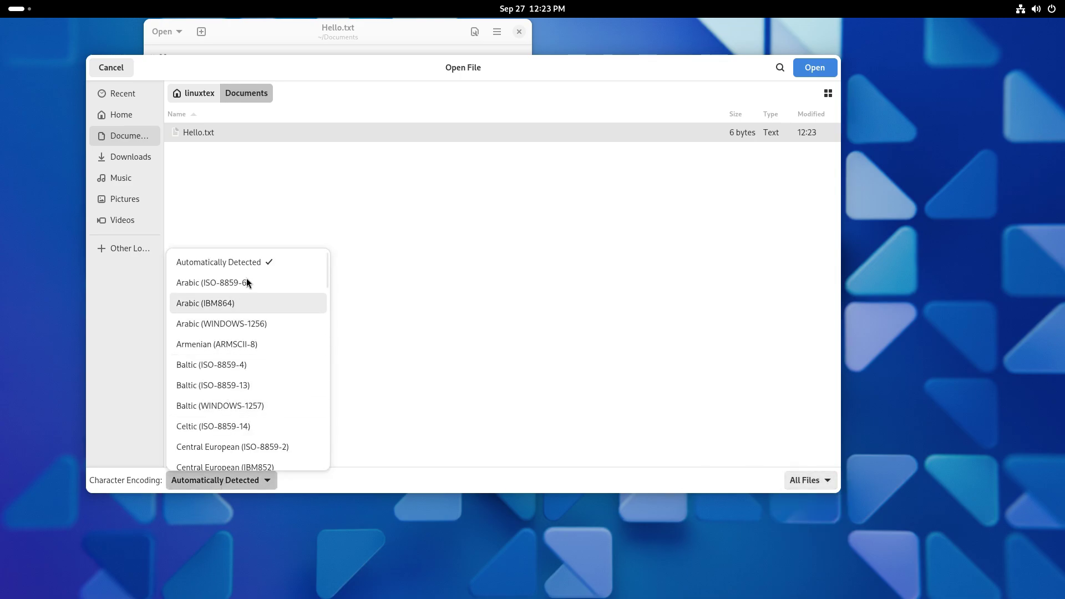
left_click(466, 395)
left_click(151, 165)
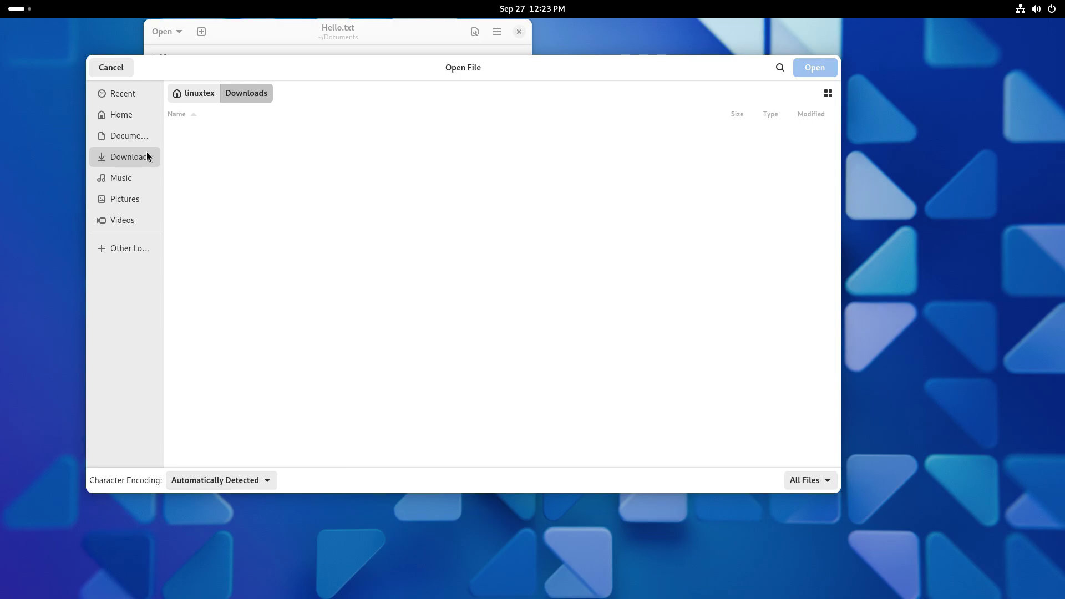
left_click(141, 140)
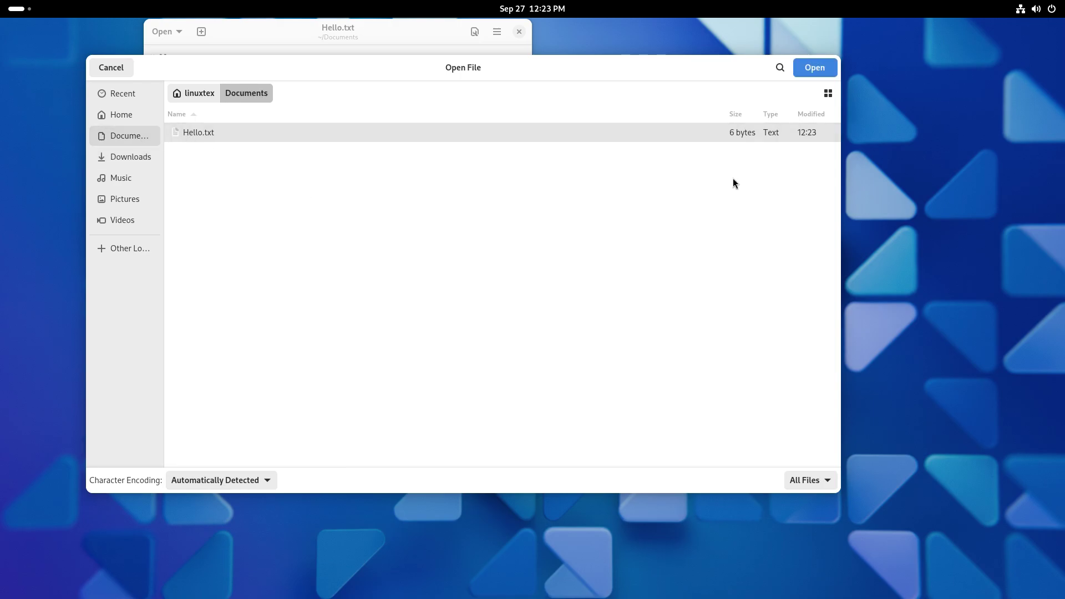
left_click(808, 70)
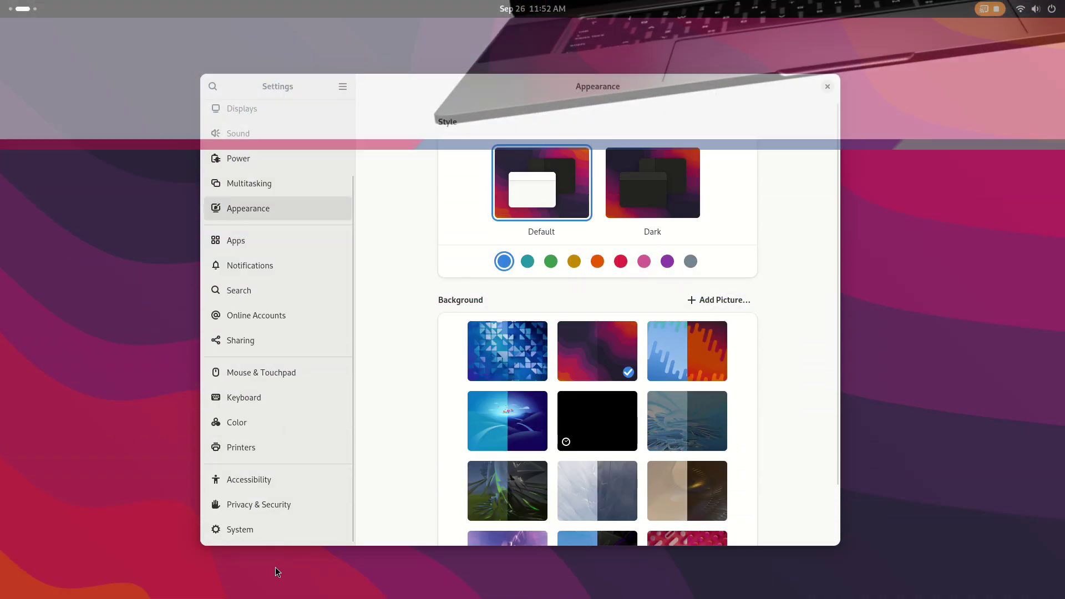
Go to the Users page in System settings and start adding a new user
left_click(274, 530)
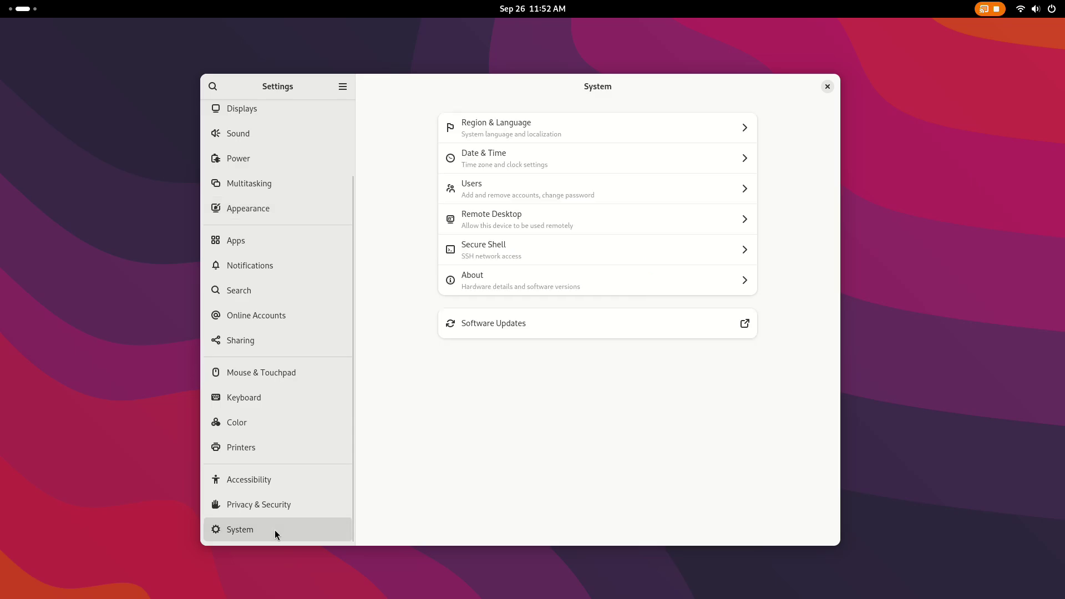
left_click(500, 183)
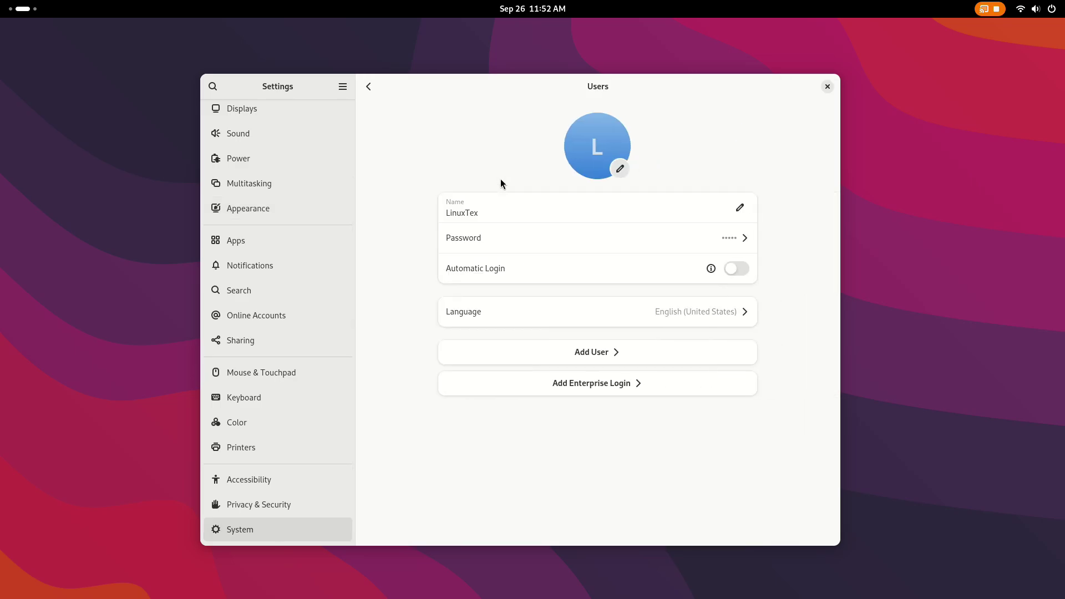
left_click(660, 357)
Leave administrator rights off and enter the new user's full name
left_click(602, 227)
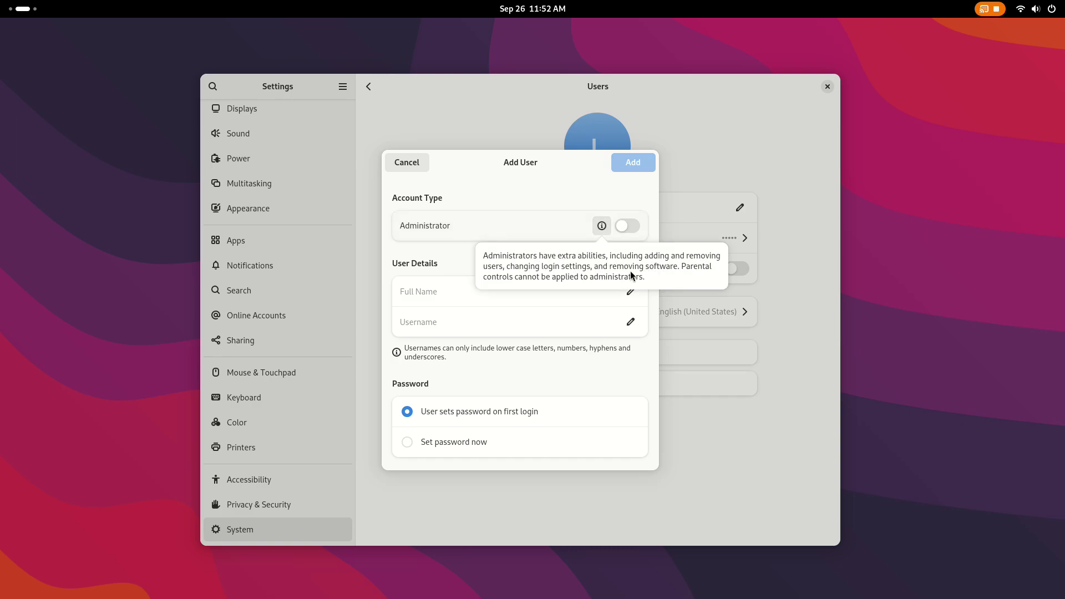
left_click(528, 221)
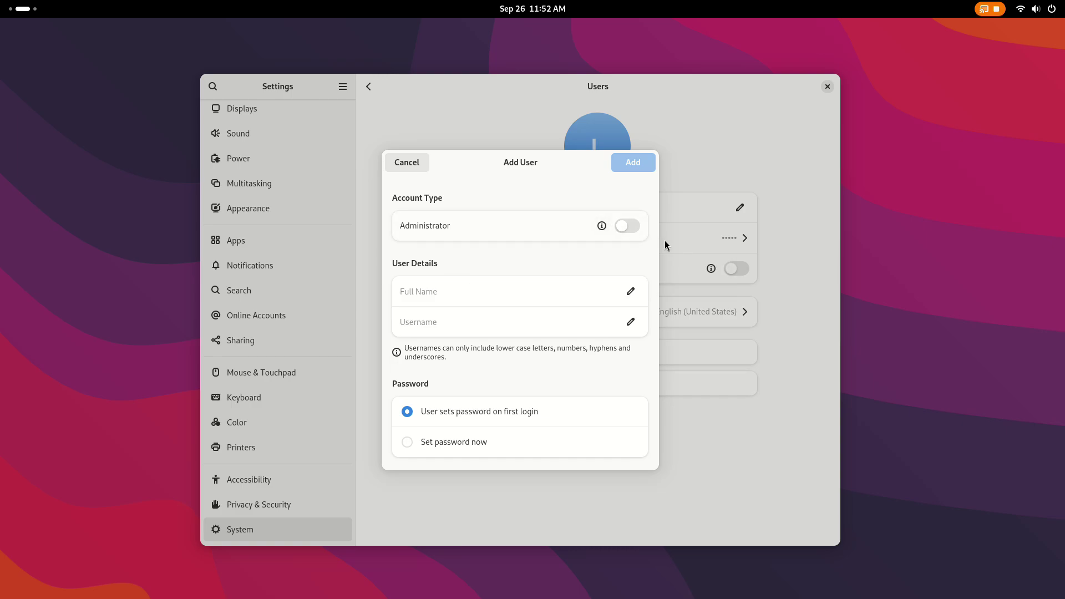
left_click(626, 224)
left_click(626, 230)
left_click(458, 303)
type("Aquil")
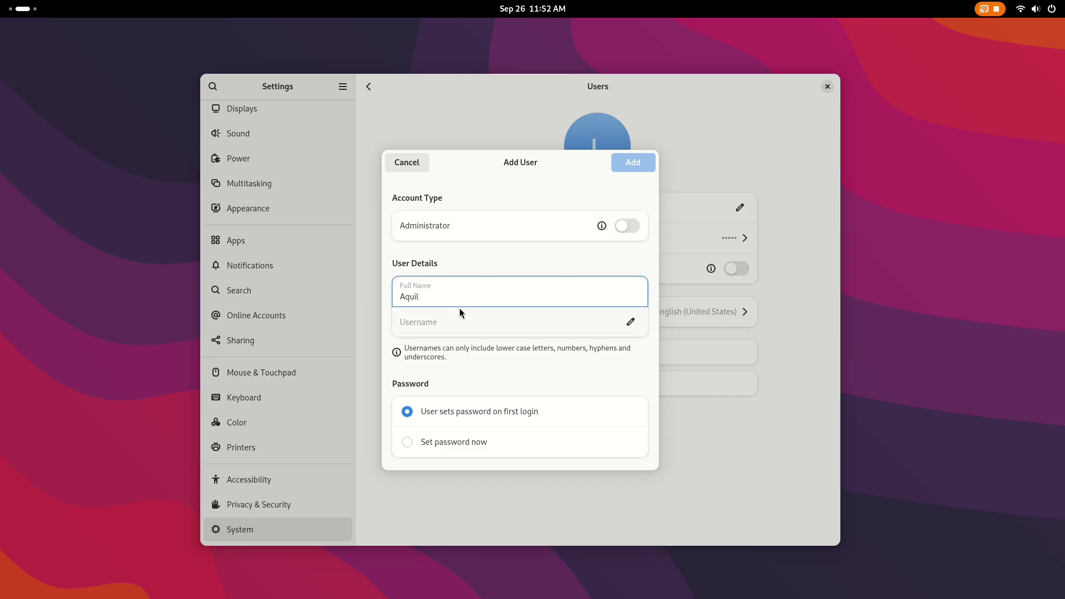
left_click(491, 317)
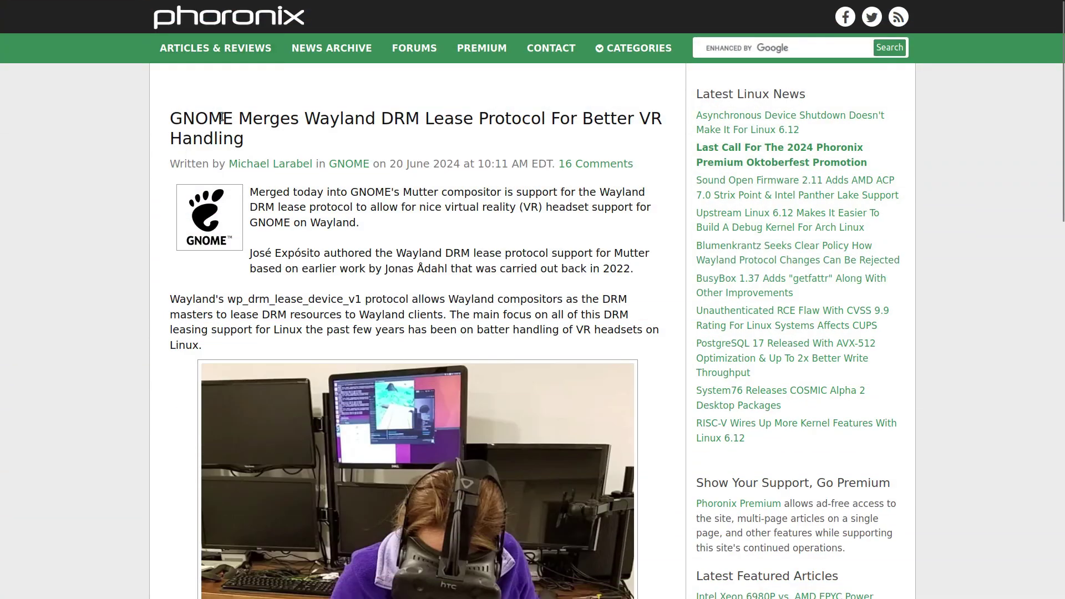
Select and deselect the headline, then scroll the DRM lease article to the VR headset photo
triple_click(221, 117)
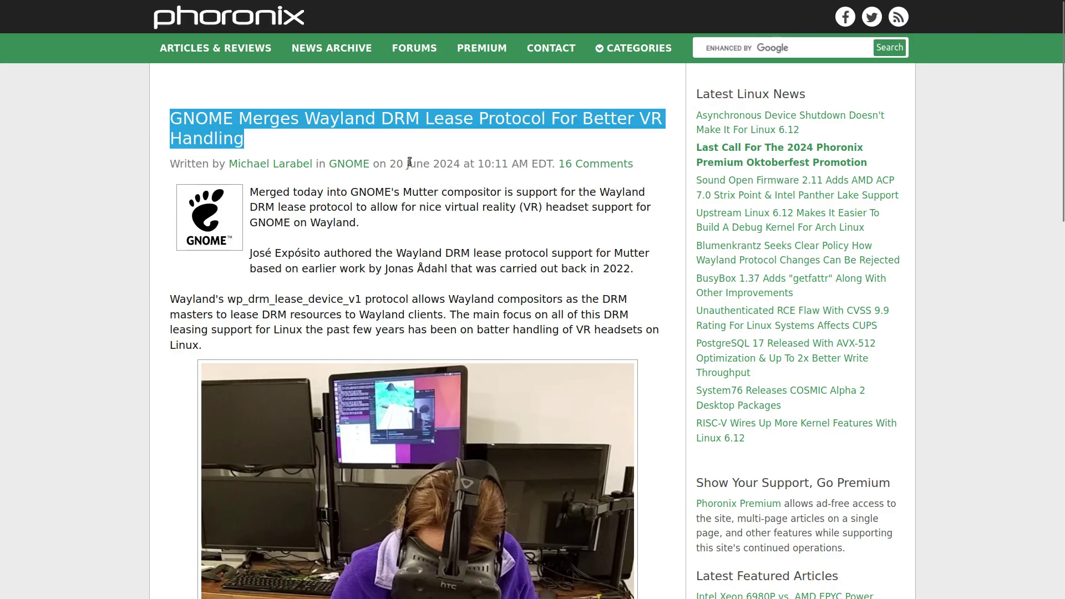
left_click(400, 204)
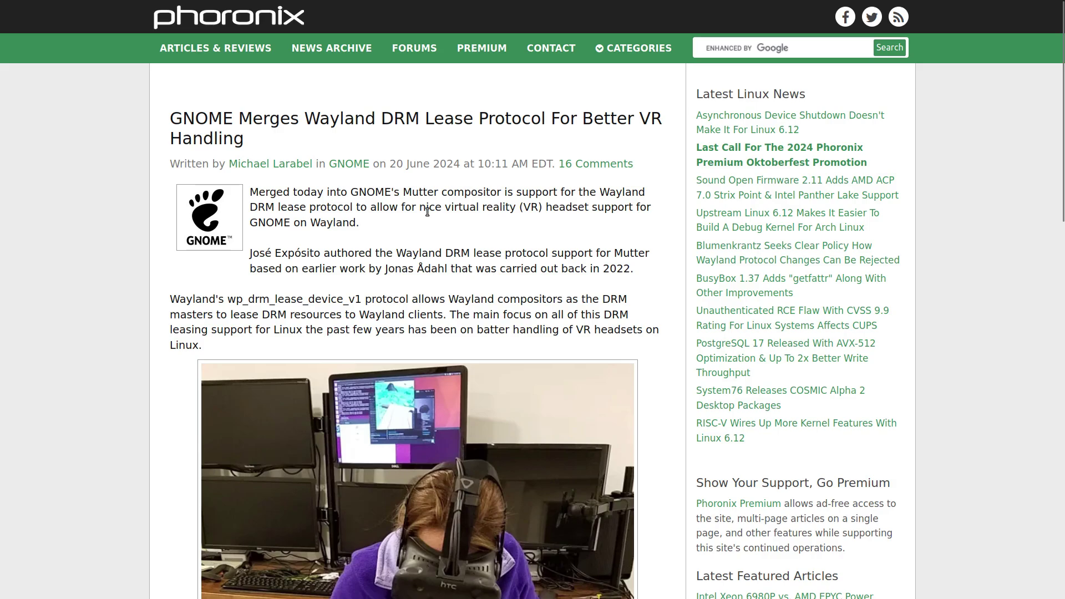
scroll(338, 226, "down", 3)
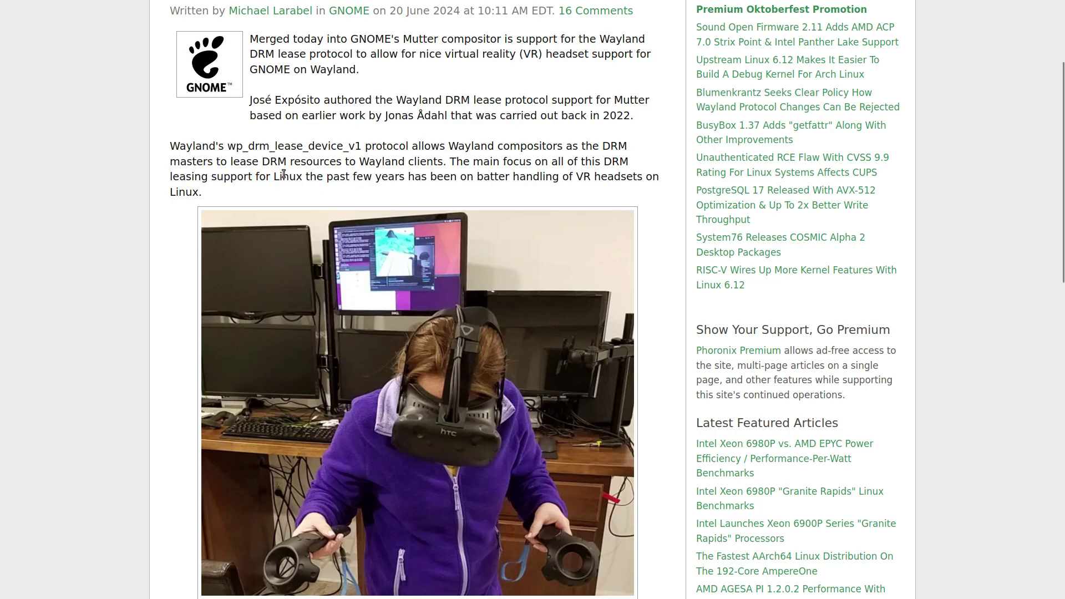
right_click(658, 74)
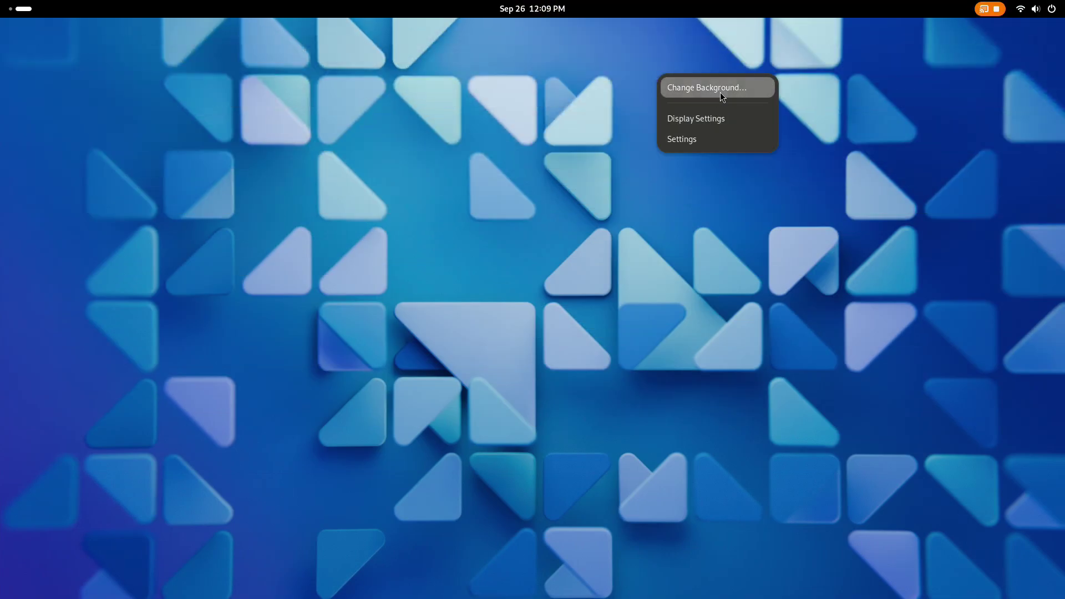
Open the Background settings from the desktop and toggle dark style on and off
left_click(720, 89)
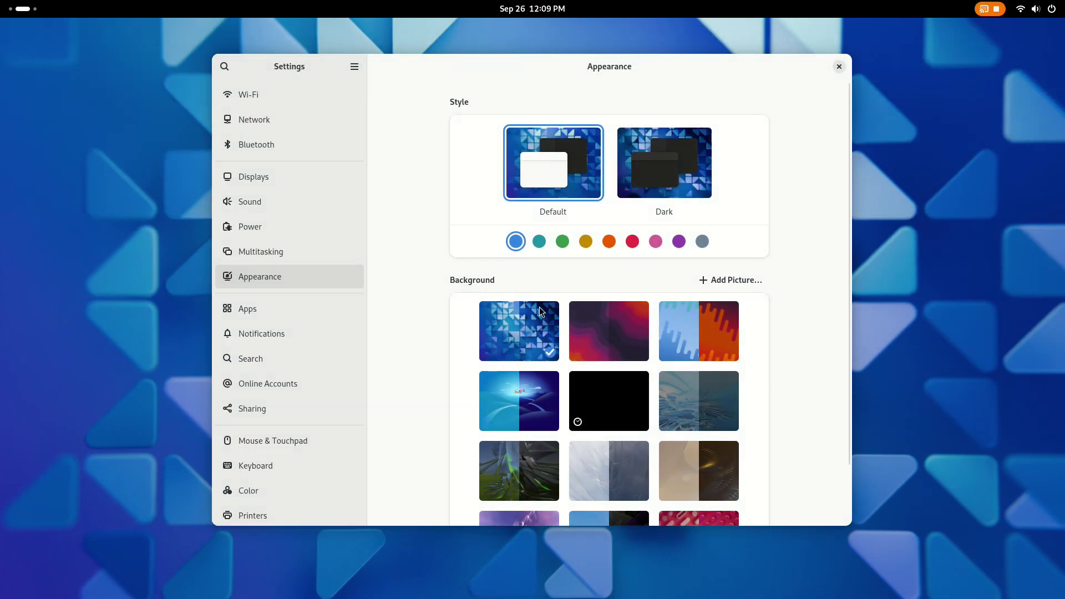
left_click(1035, 9)
left_click(1027, 125)
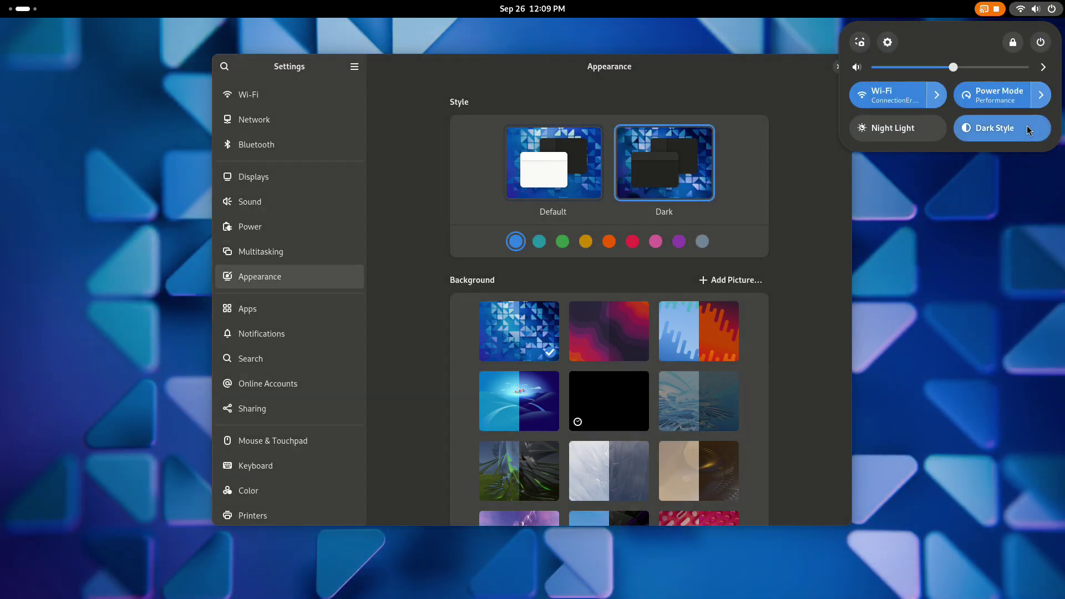
left_click(1026, 125)
left_click(865, 244)
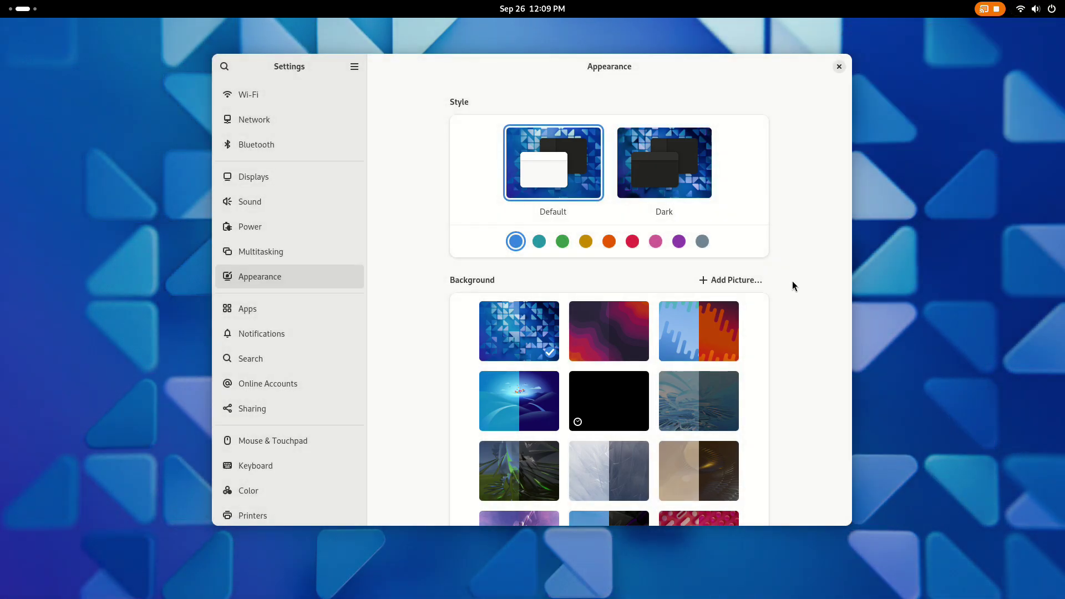
Apply the red waves wallpaper and preview it in dark and light style
left_click(625, 320)
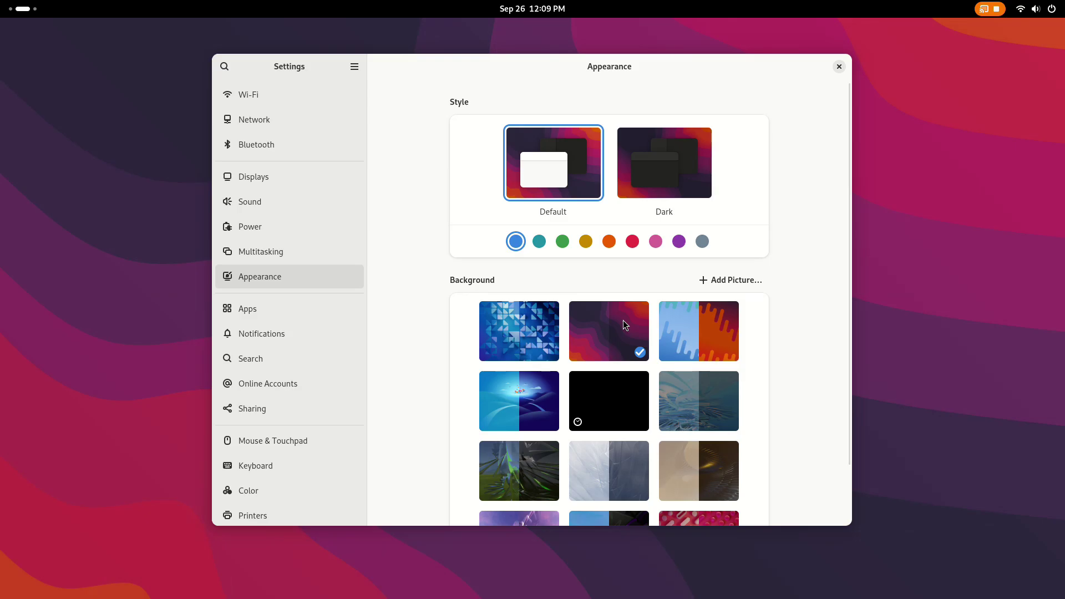
key("super+Page_Down")
left_click(1035, 8)
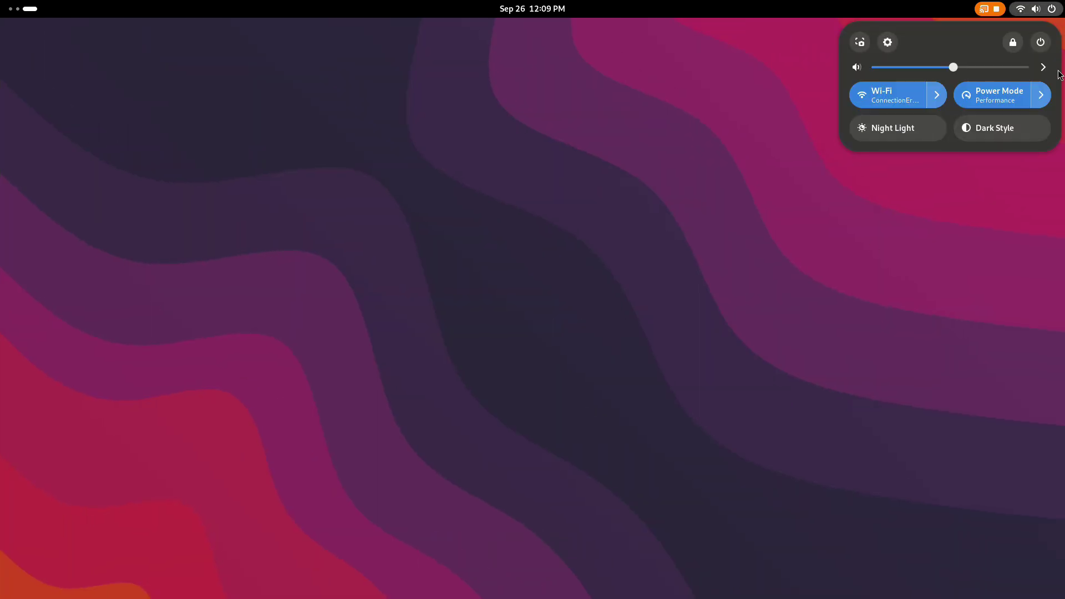
left_click(1032, 133)
left_click(1028, 132)
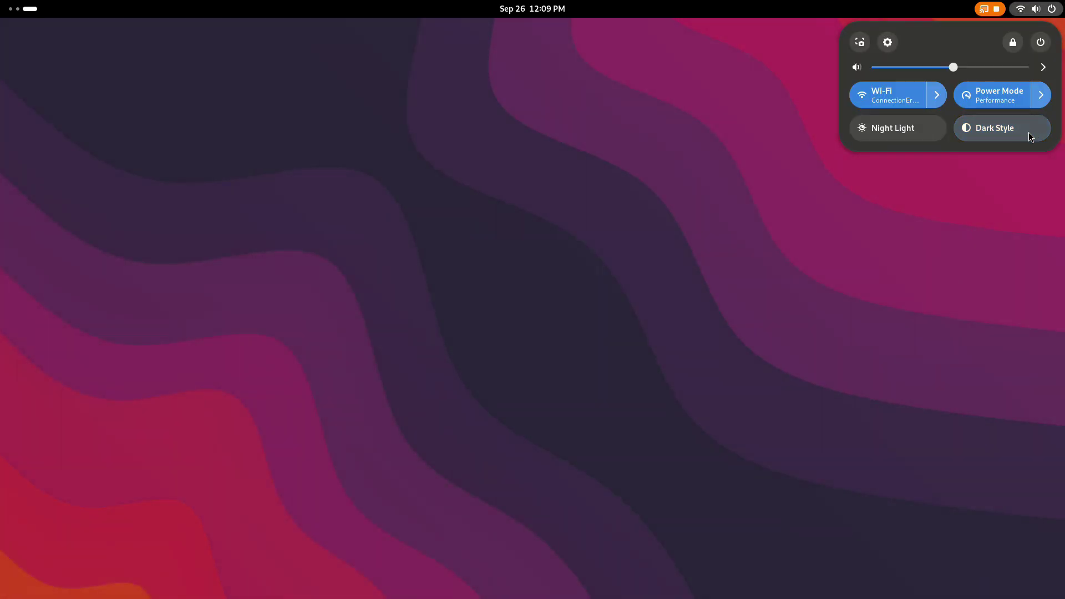
left_click(910, 220)
key("super+Page_Up")
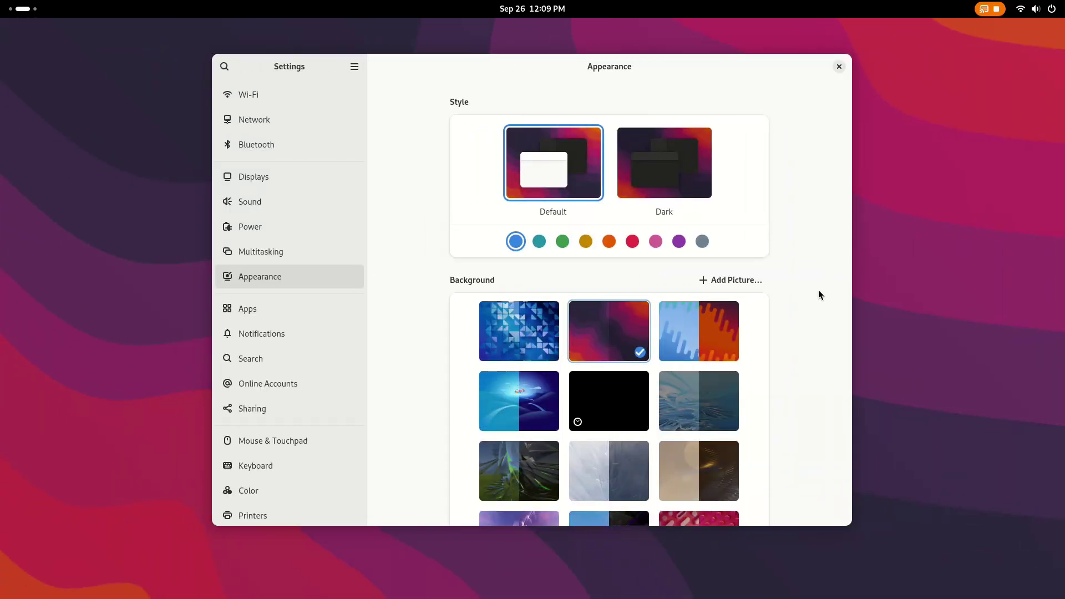
Apply the blue-and-orange wallpaper and compare it in dark and light style
left_click(717, 355)
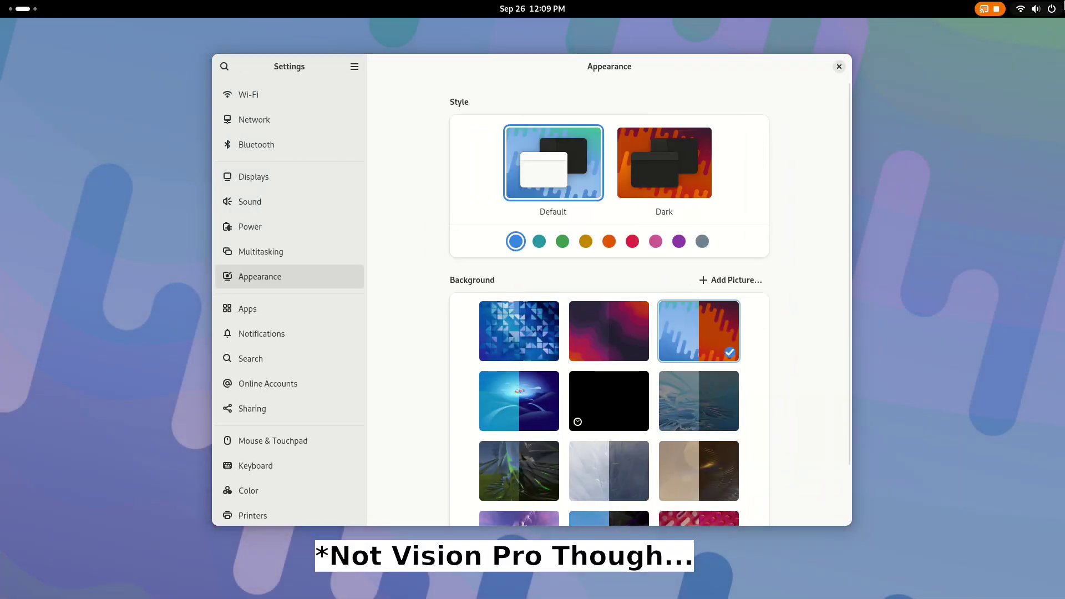
left_click(1034, 9)
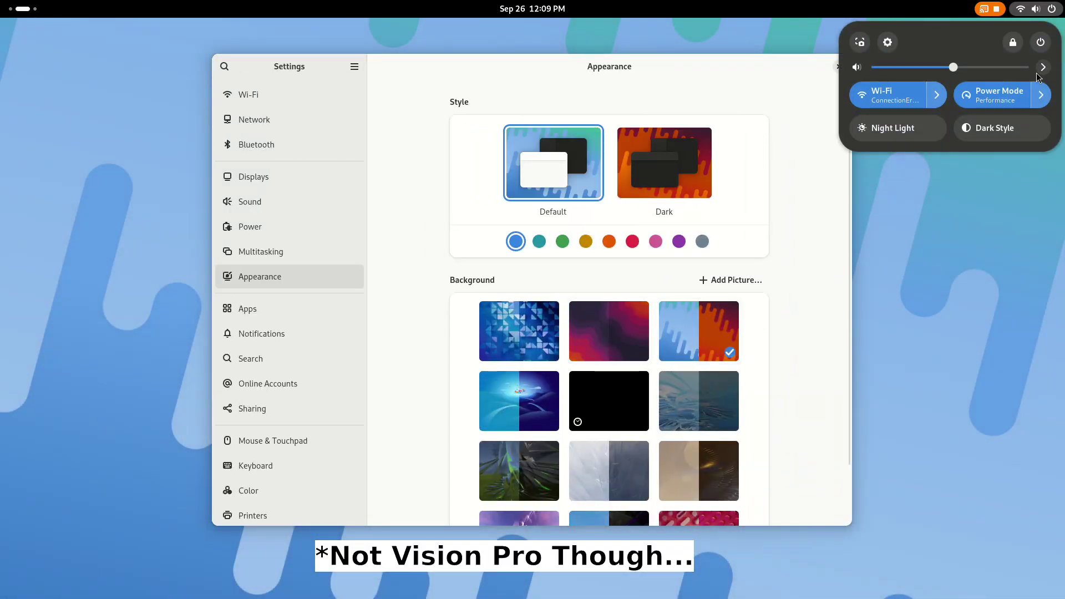
left_click(1010, 129)
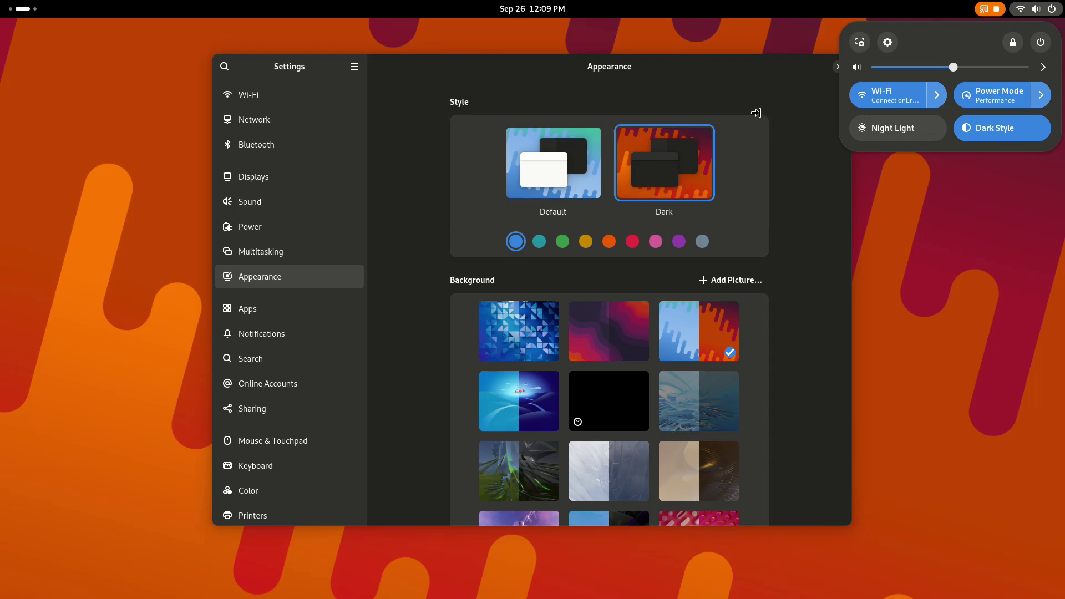
left_click(820, 212)
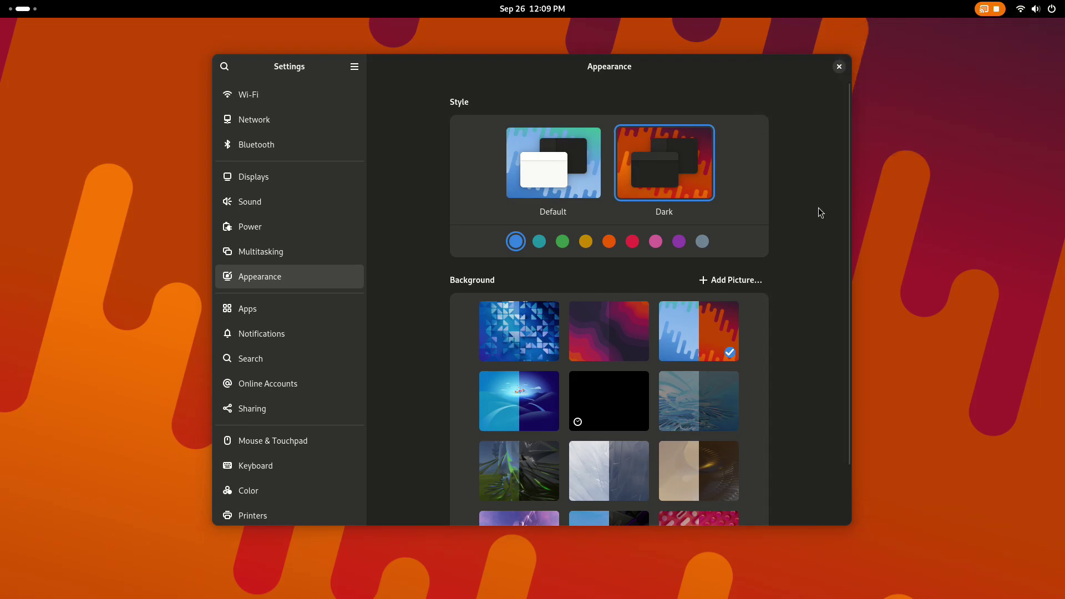
key("ctrl+q")
left_click(1035, 8)
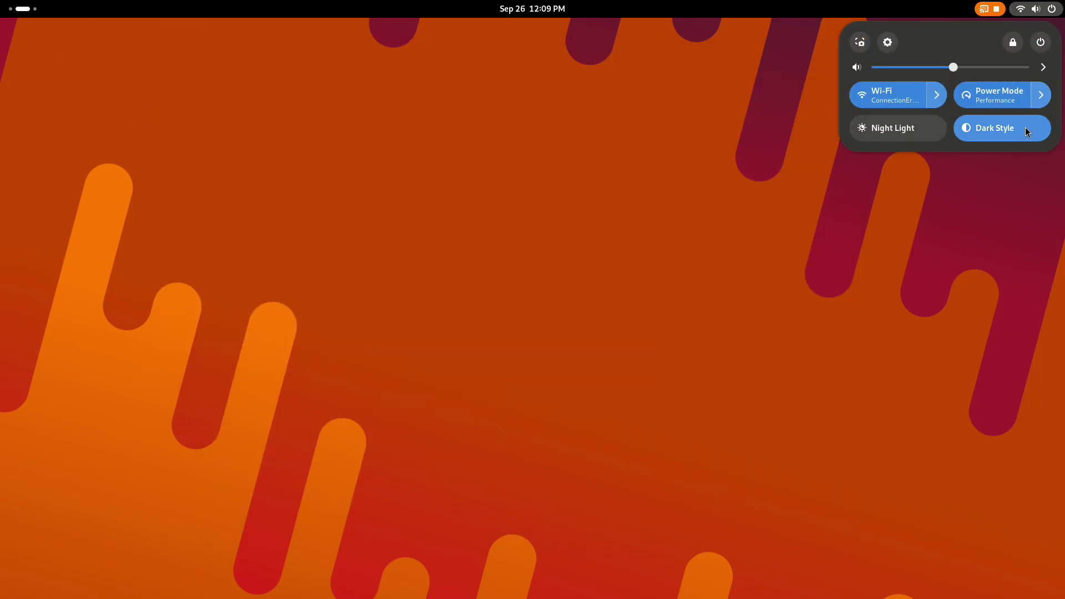
left_click(1011, 129)
left_click(823, 250)
key("alt+Tab")
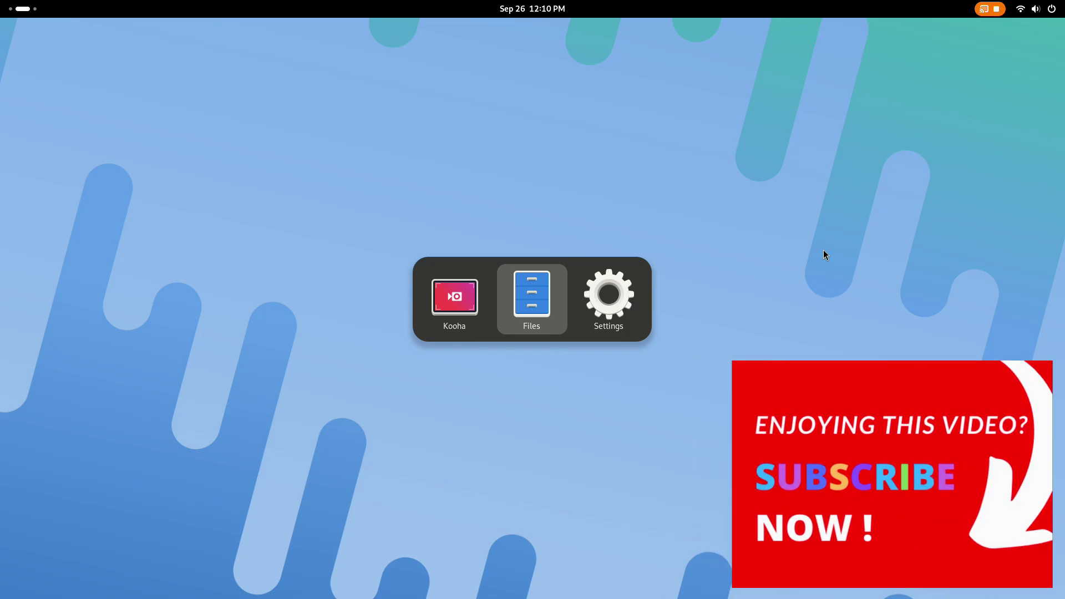
key("alt+Tab")
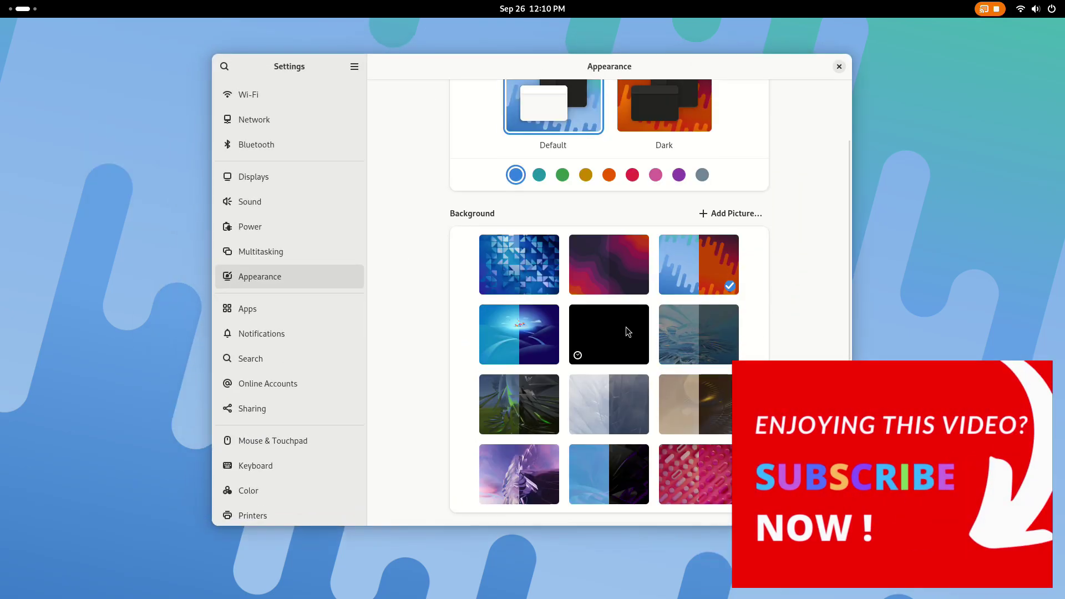
Apply the blue swirl wallpaper and leave dark style switched on
left_click(538, 338)
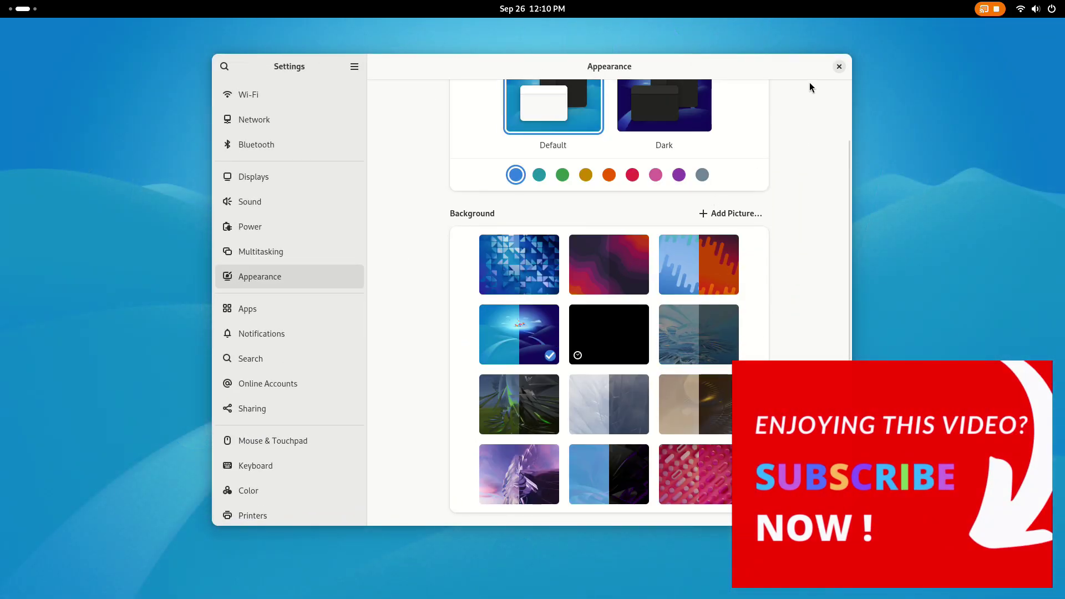
key("super+Page_Down")
left_click(1035, 9)
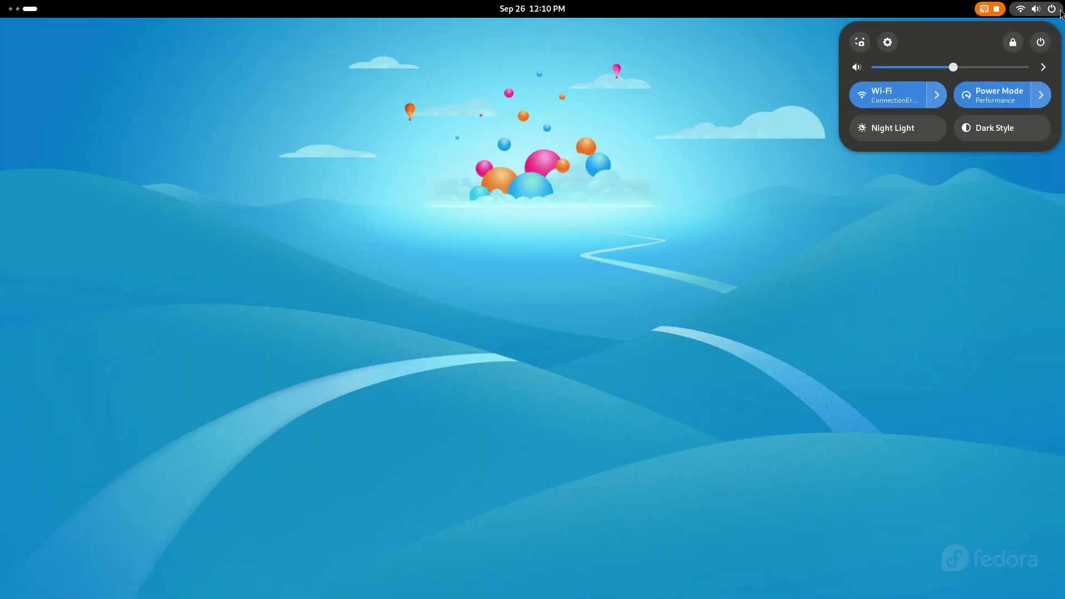
left_click(1029, 127)
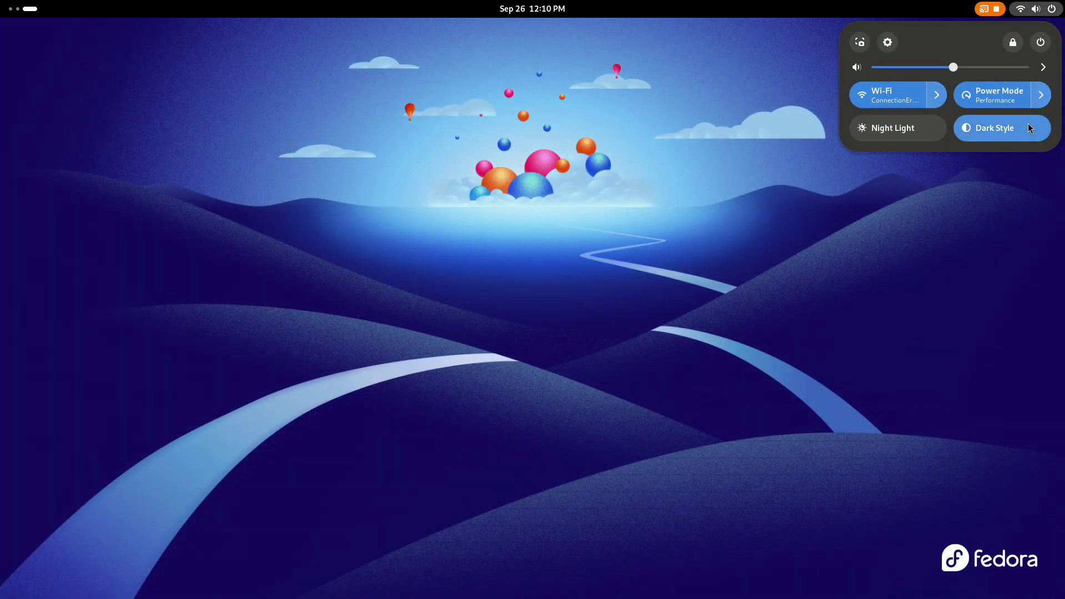
left_click(1030, 127)
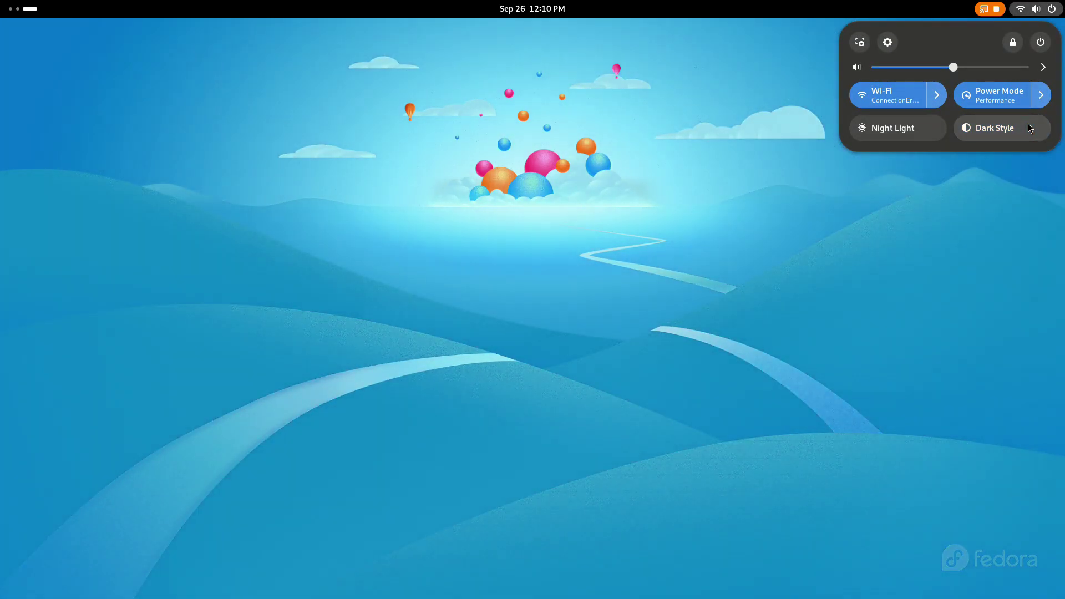
left_click(1029, 127)
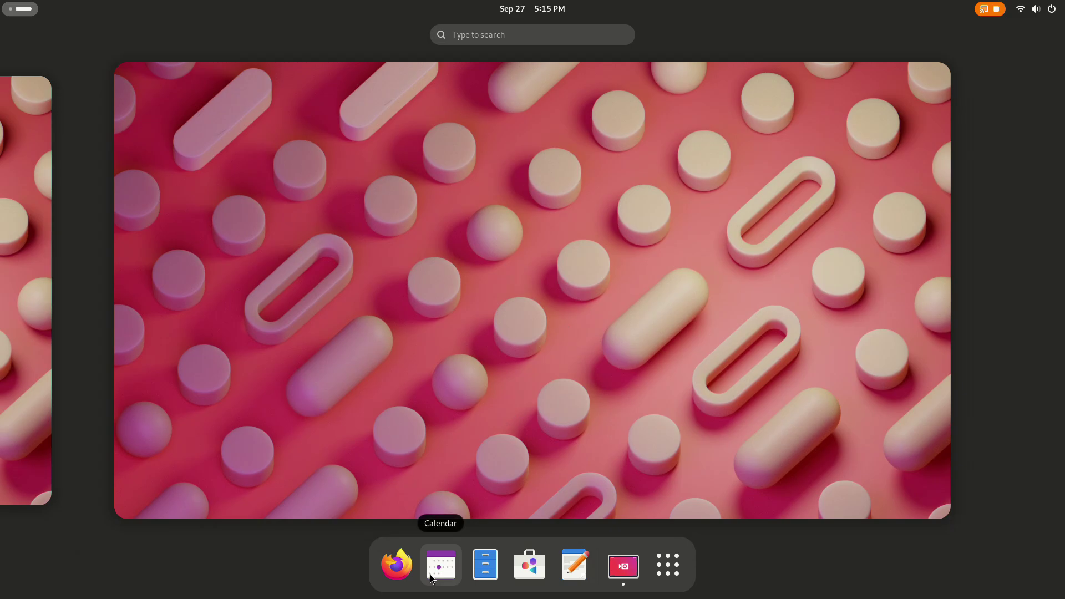
Open Calendar, narrow its window, and start then cancel events for today and tomorrow
left_click(430, 571)
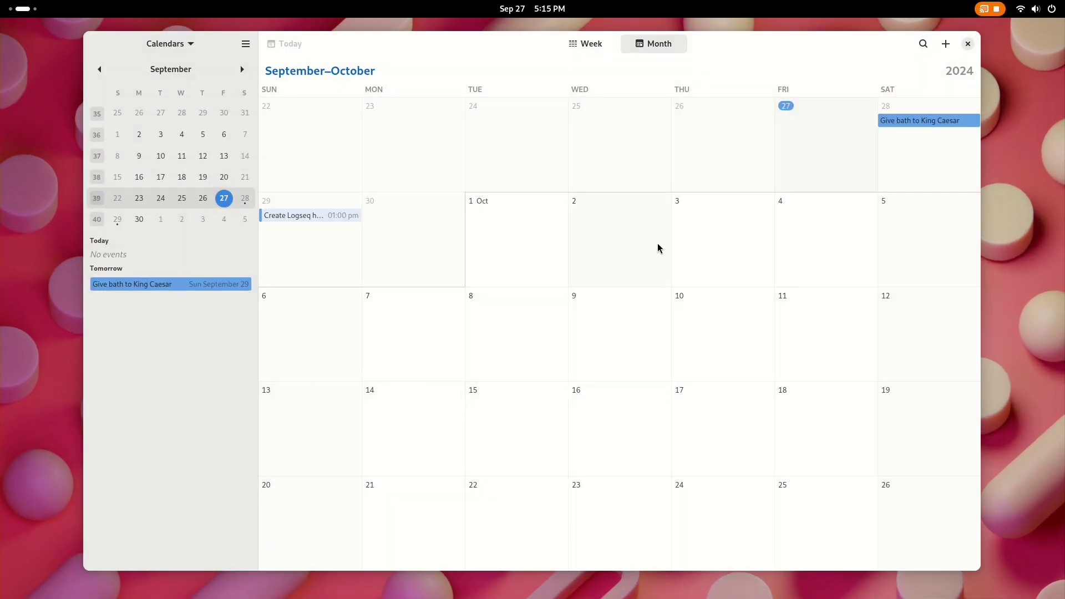
left_click_drag(981, 574, 934, 585)
left_click(756, 150)
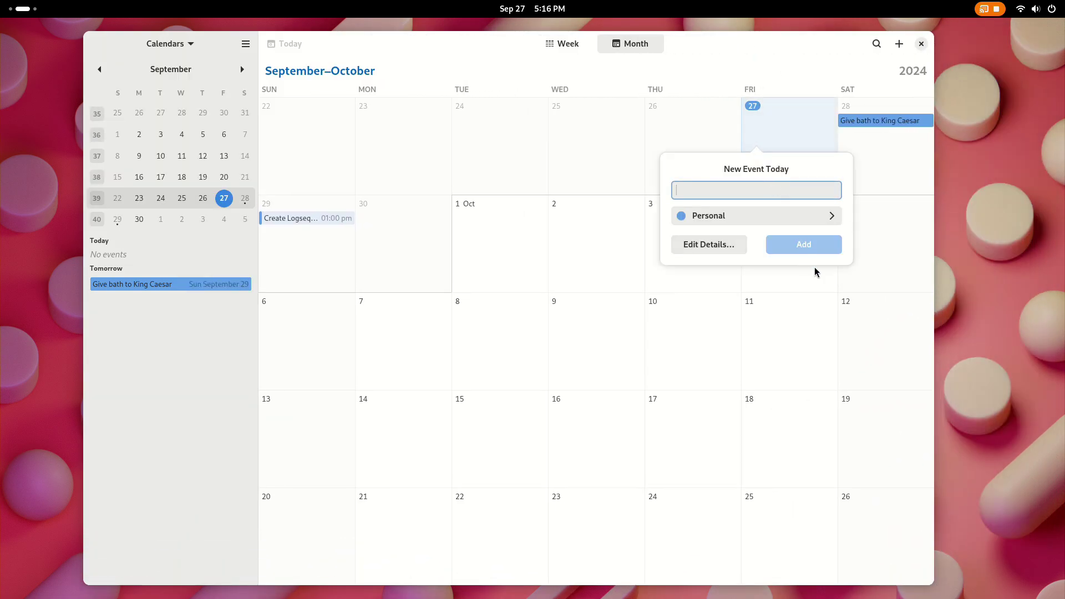
left_click(764, 333)
left_click(866, 176)
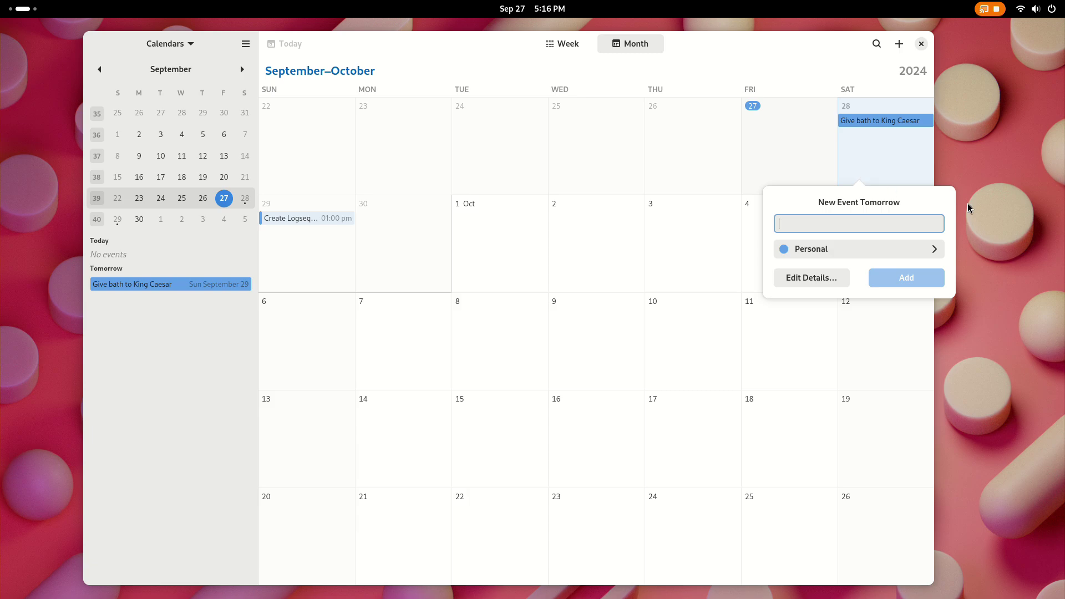
left_click(919, 189)
Check the King Caesar and Logseq events, then start a Monday 30 event titled 'Up'
left_click(904, 121)
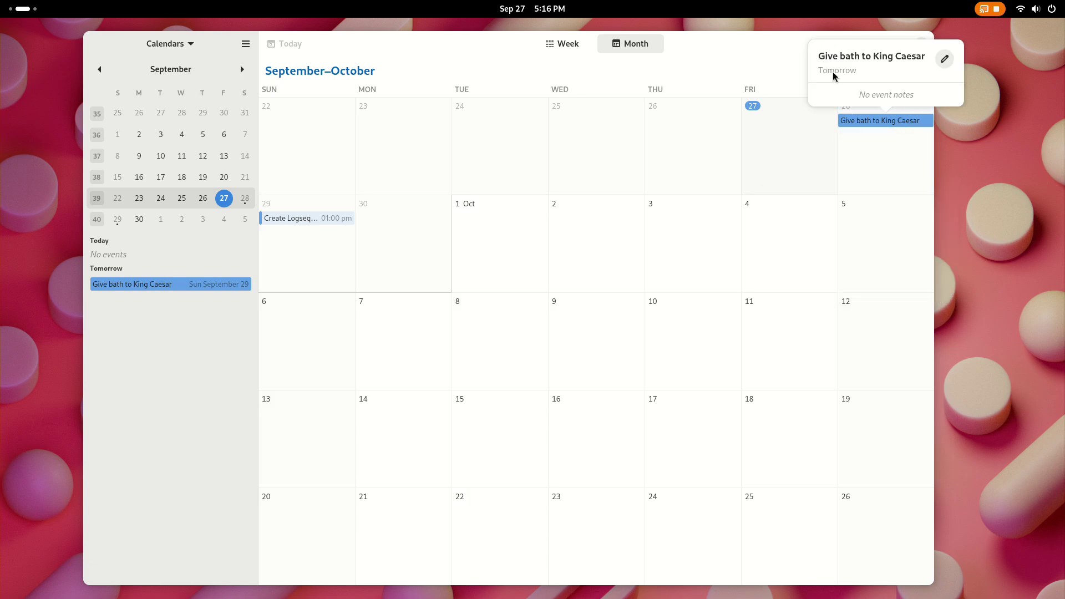
left_click(311, 220)
left_click(313, 220)
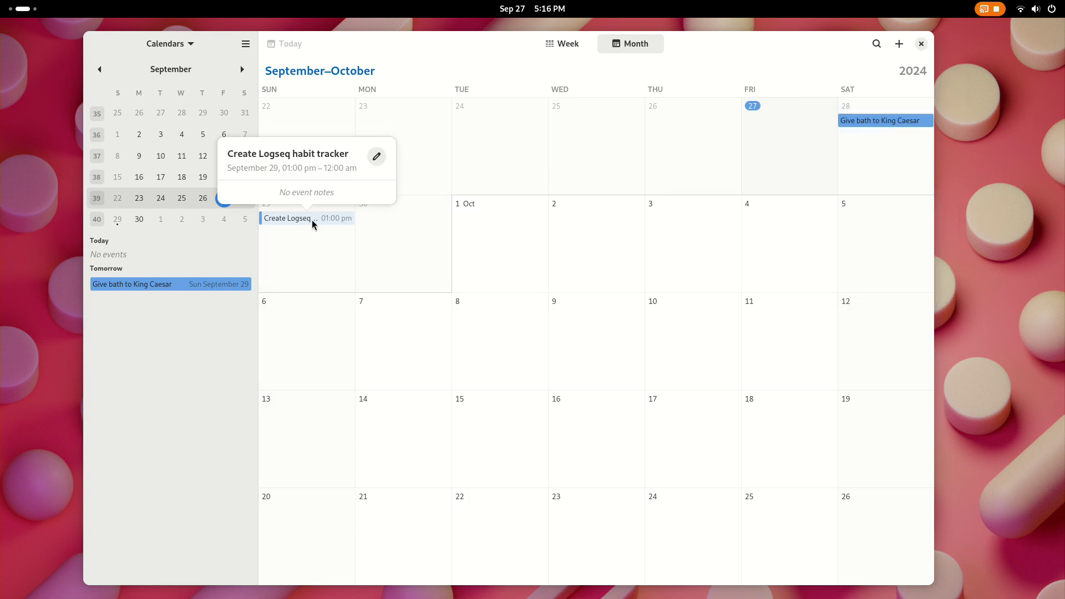
left_click(313, 250)
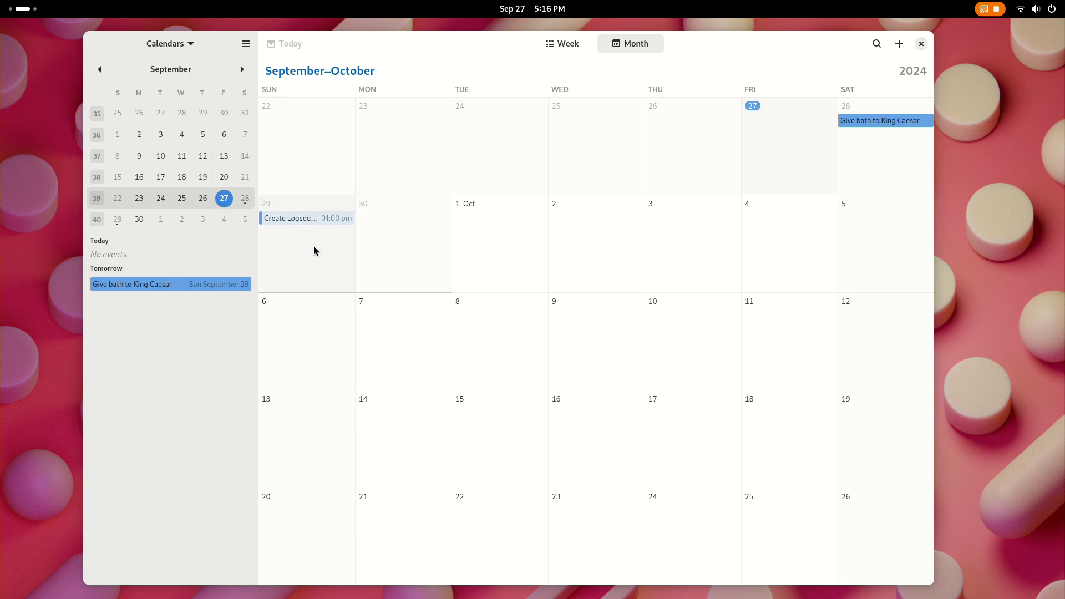
left_click(427, 251)
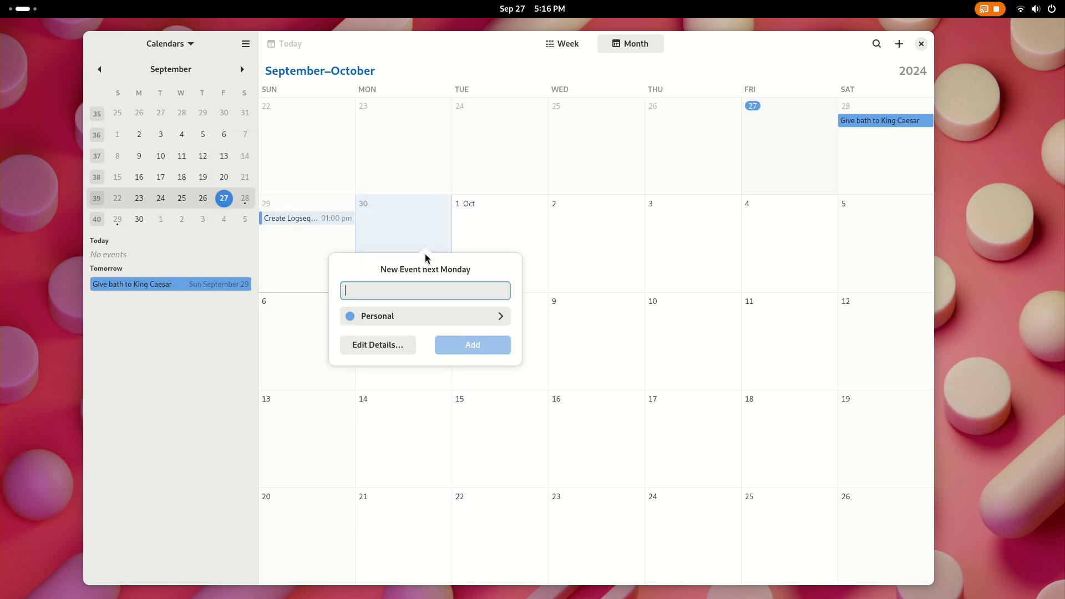
type("Up")
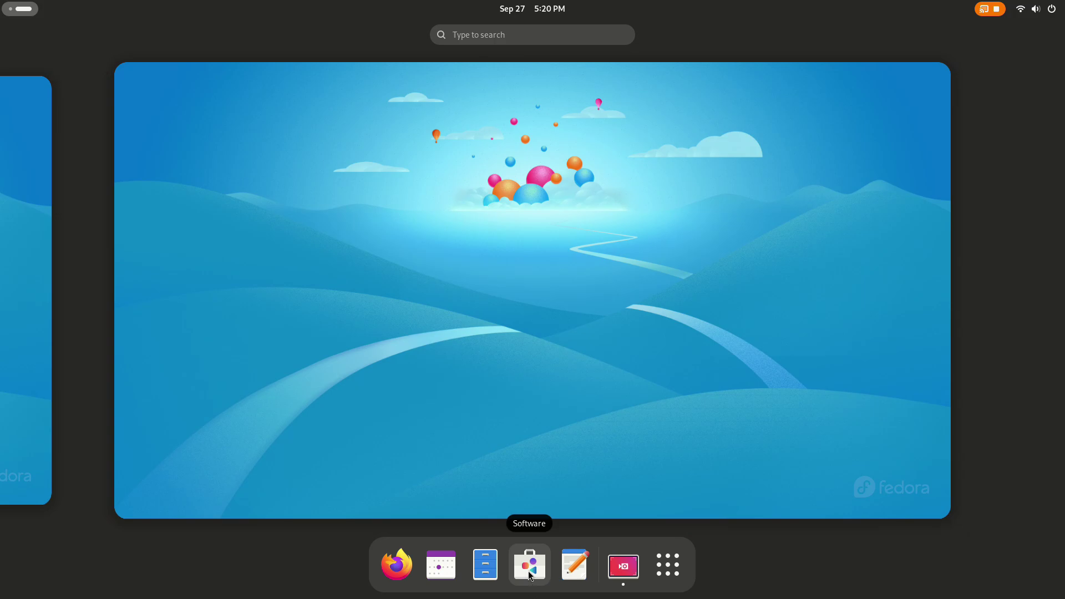
Launch Software, search for 'binary' and open the Binary app page
left_click(528, 571)
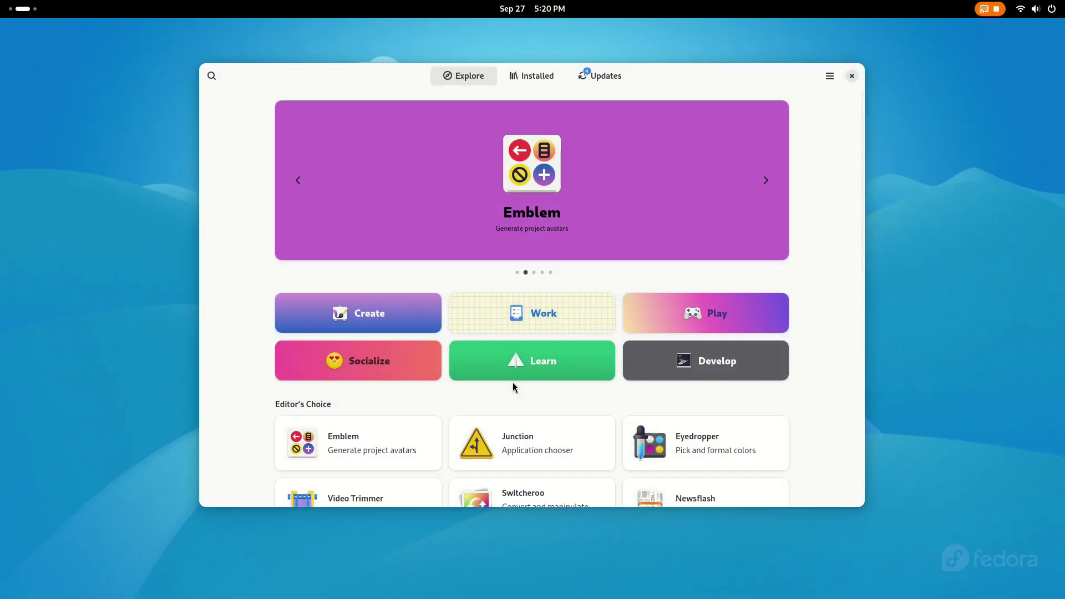
left_click(211, 77)
type("b")
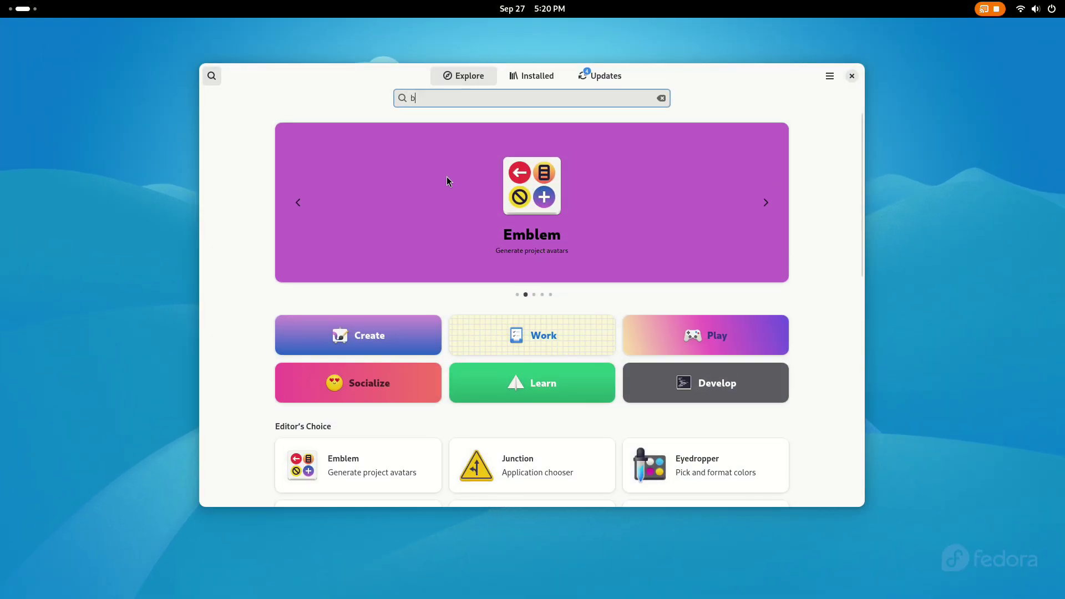
type("inary")
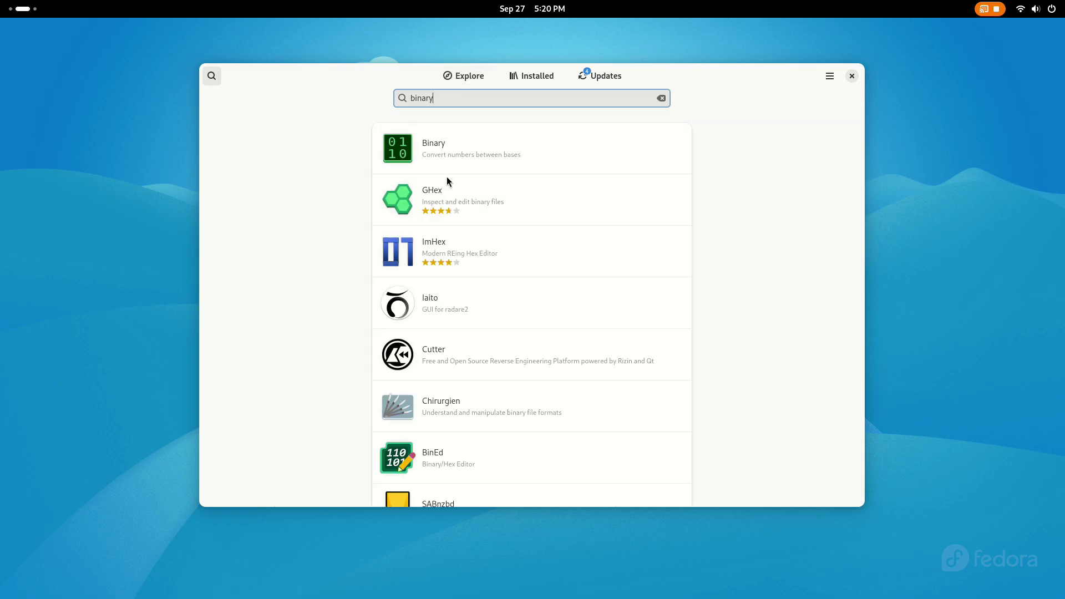
left_click(466, 153)
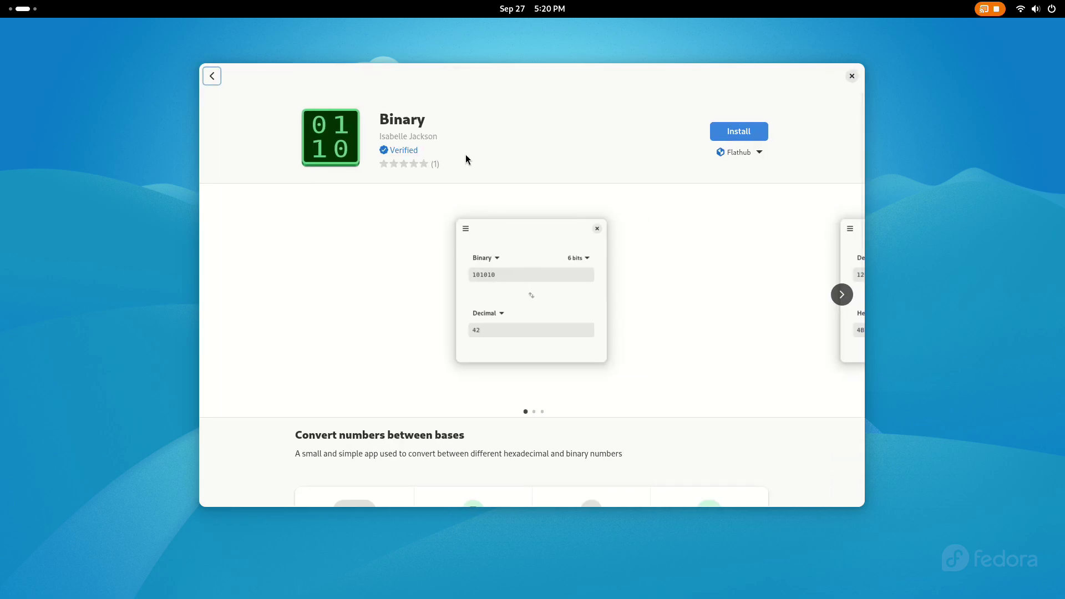
Page through Binary's screenshots and scroll through its details
left_click(842, 294)
left_click(842, 291)
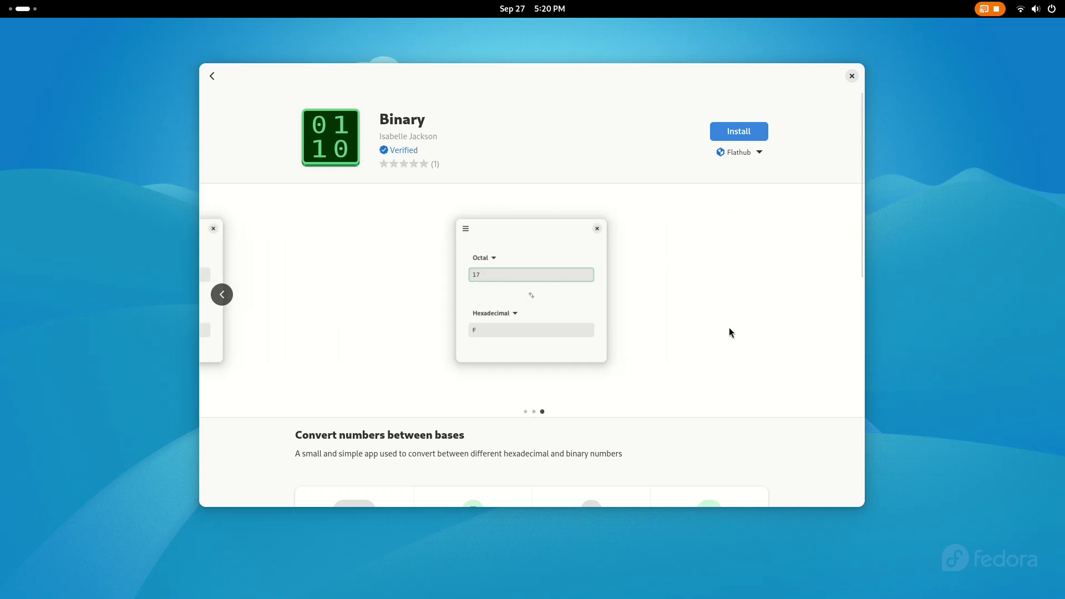
scroll(728, 328, "down", 5)
scroll(727, 328, "down", 3)
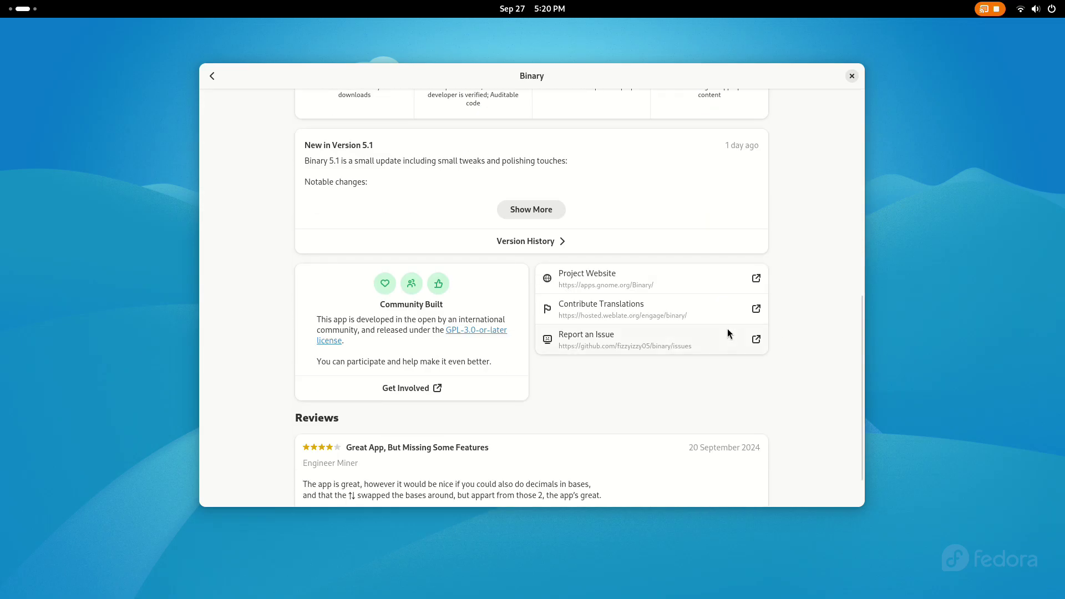
scroll(549, 375, "down", 2)
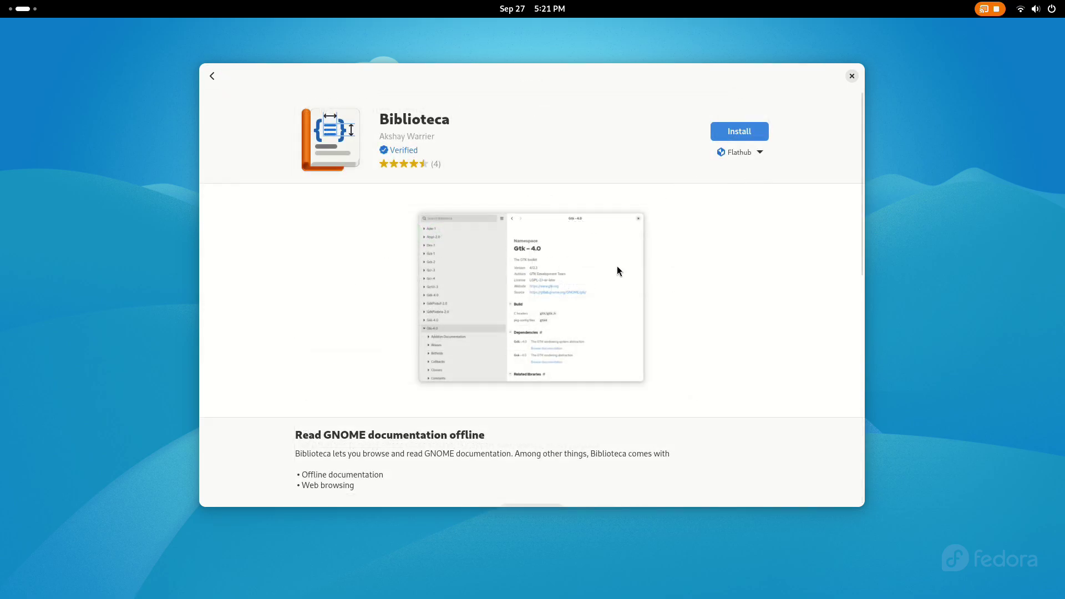
scroll(593, 277, "down", 5)
triple_click(411, 159)
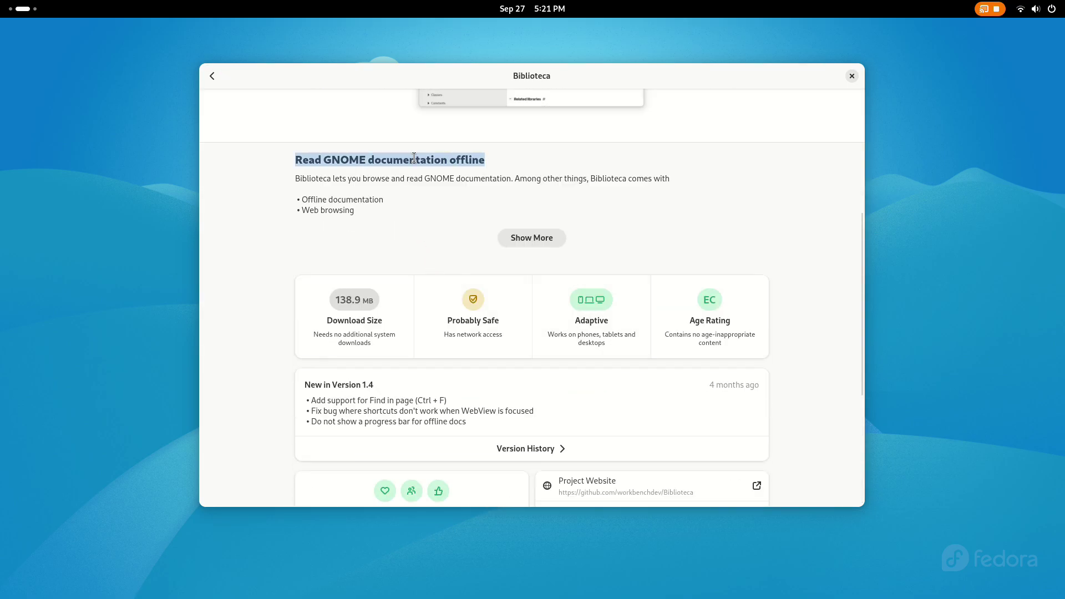
scroll(506, 201, "up", 5)
Open Hieroglyphic's page, page through its screenshots and scroll its details
left_click(212, 76)
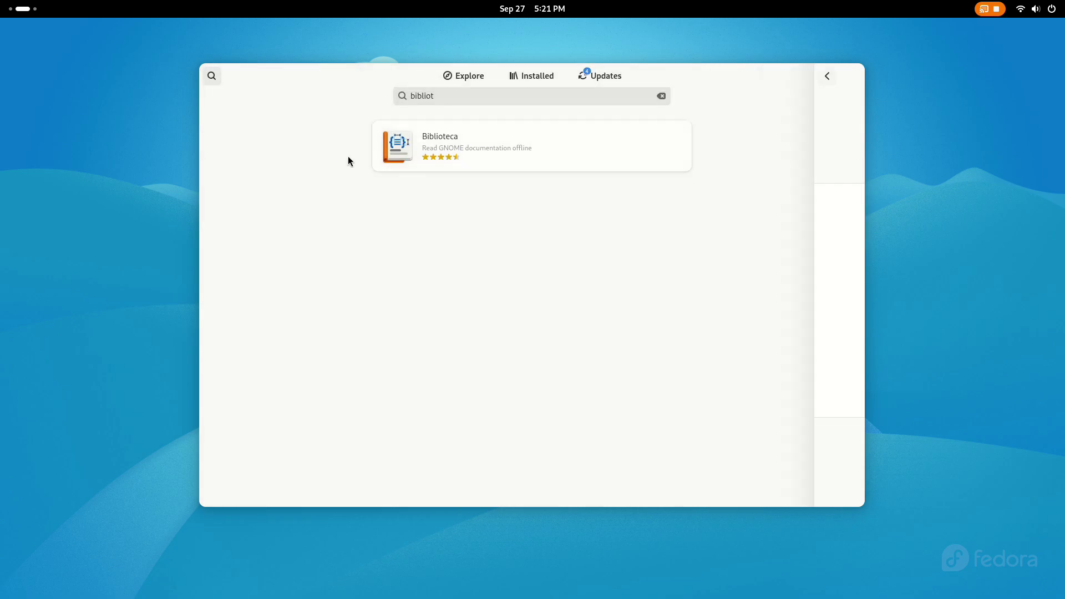
double_click(436, 101)
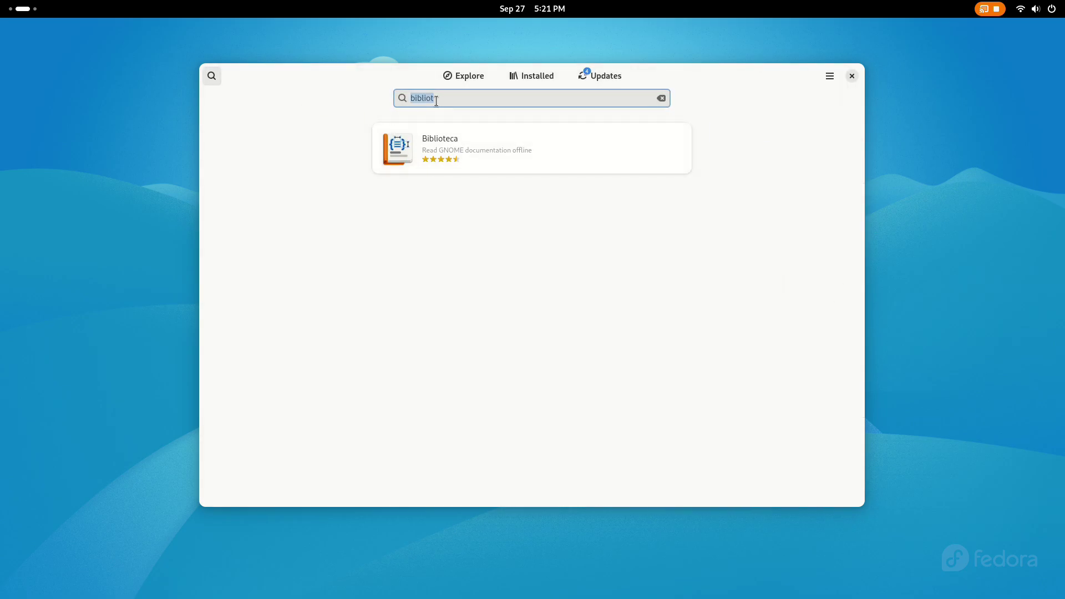
left_click(530, 348)
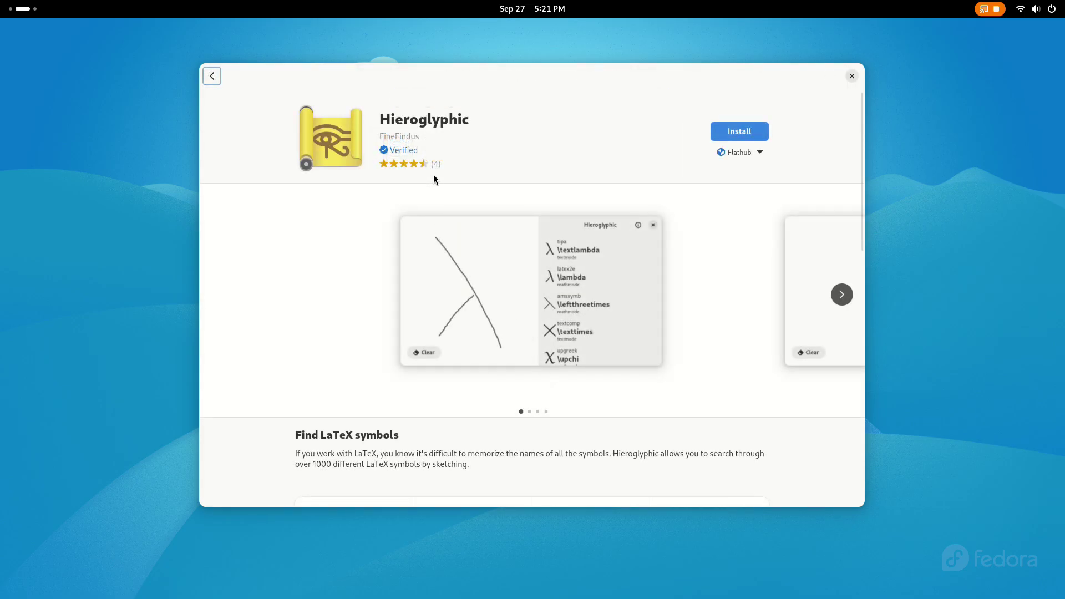
left_click(843, 300)
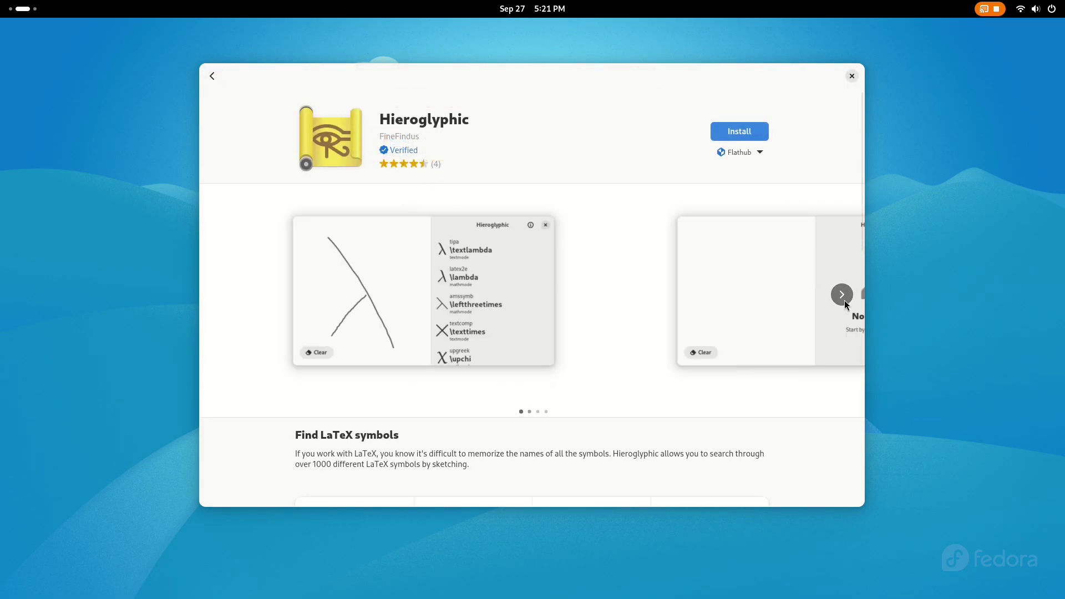
left_click(844, 301)
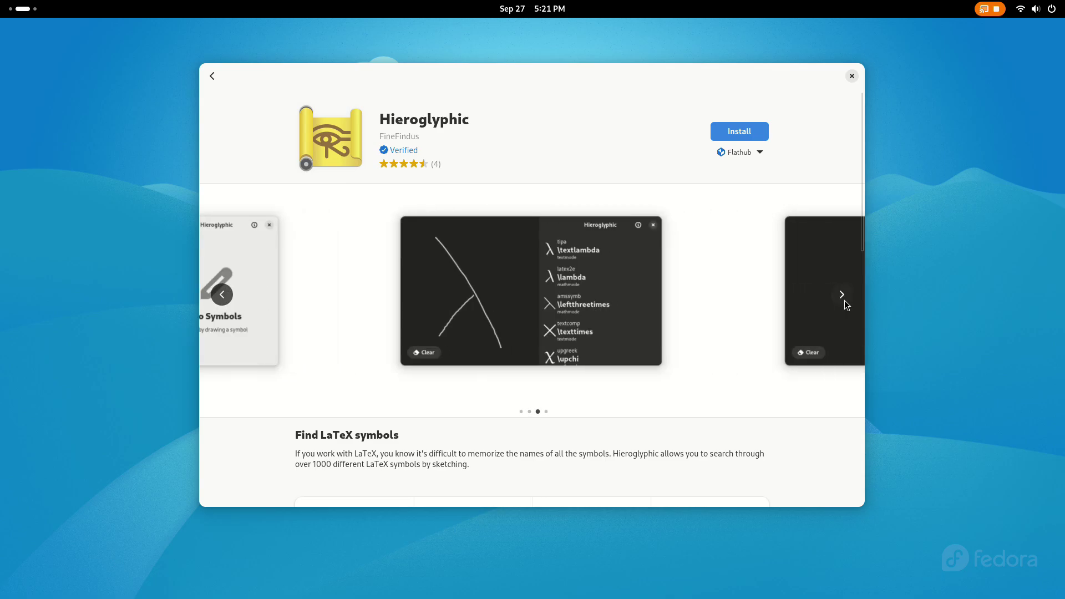
left_click(844, 300)
scroll(669, 349, "down", 5)
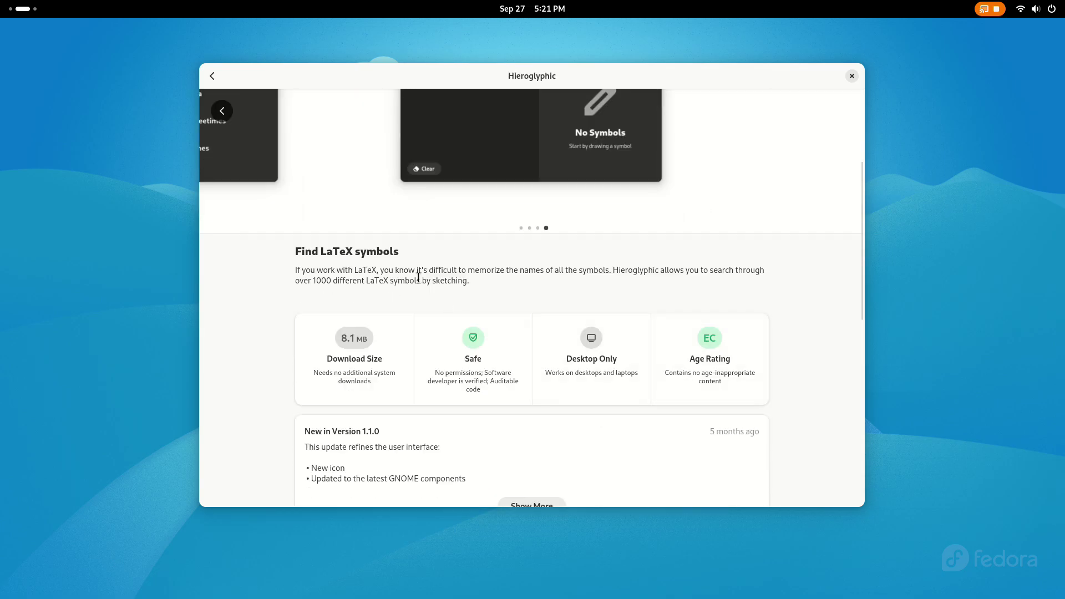
scroll(554, 291, "down", 4)
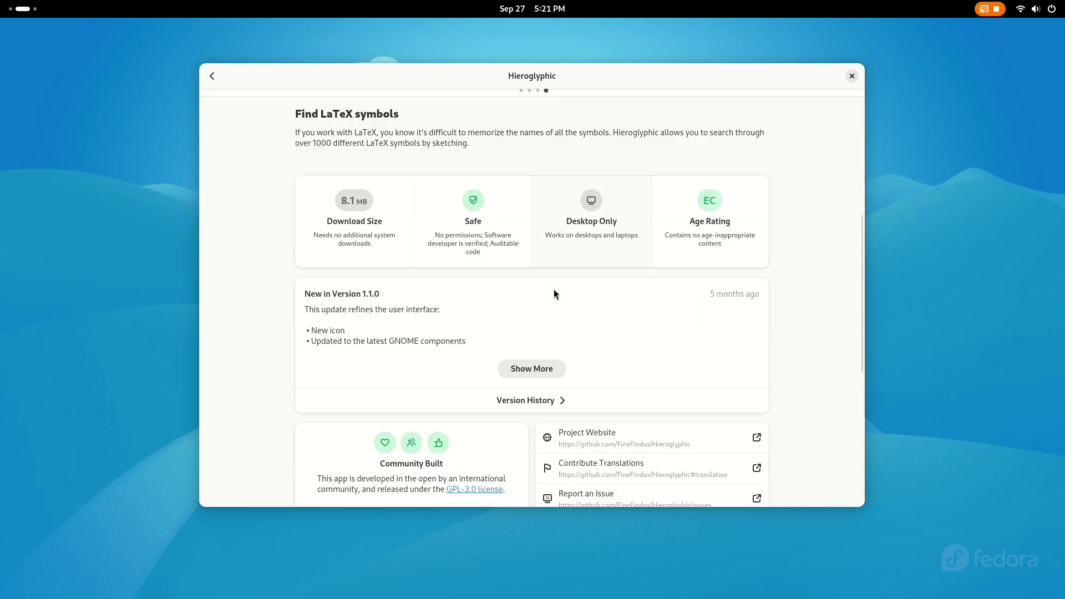
scroll(549, 320, "up", 9)
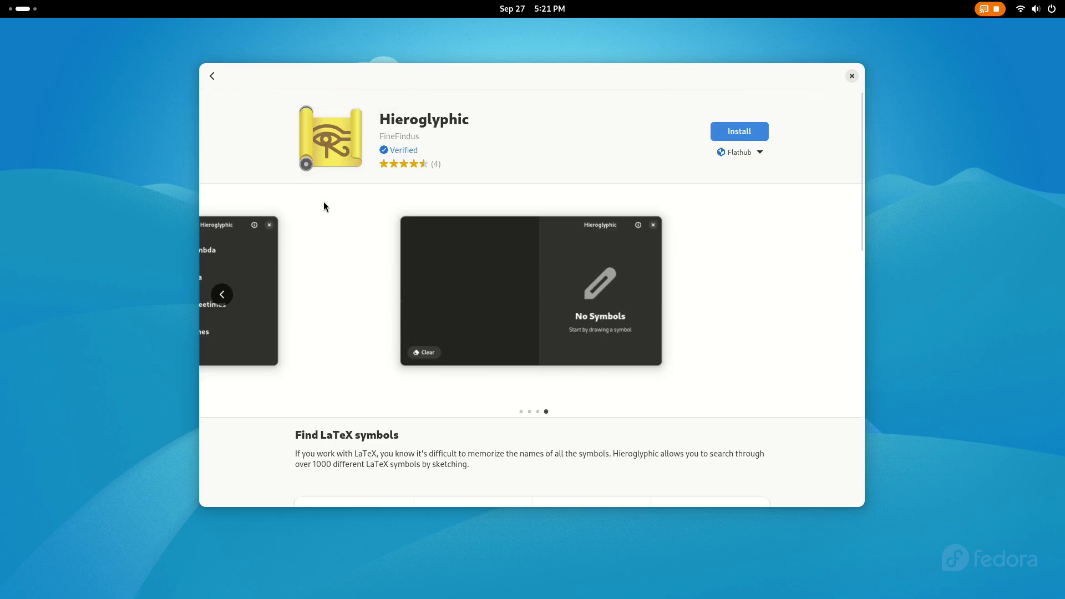
Page through the Resources and Tuba app screenshots
left_click(212, 77)
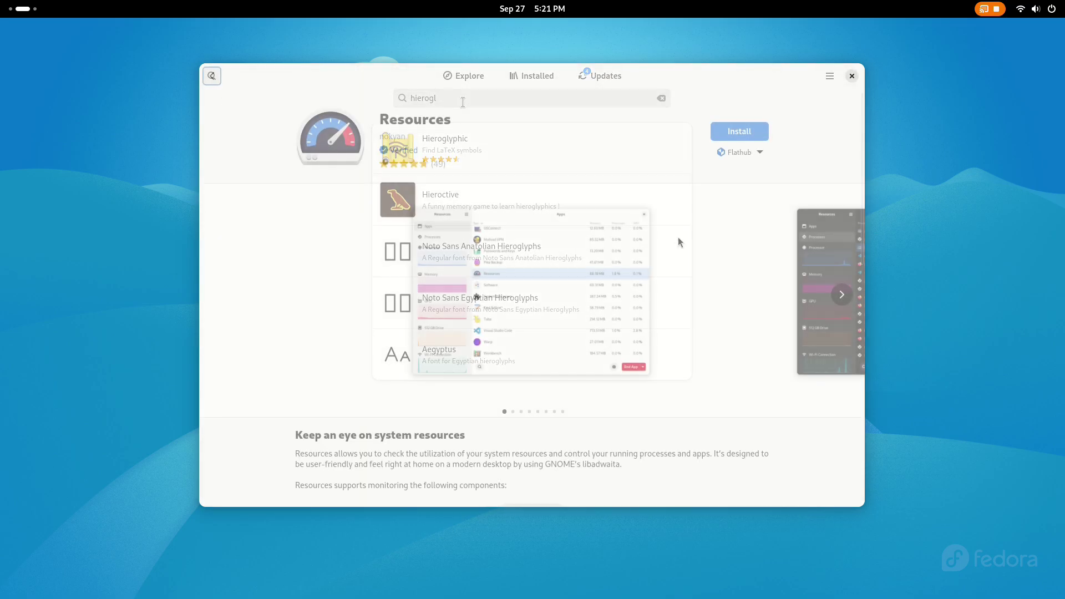
left_click(841, 296)
left_click(841, 296)
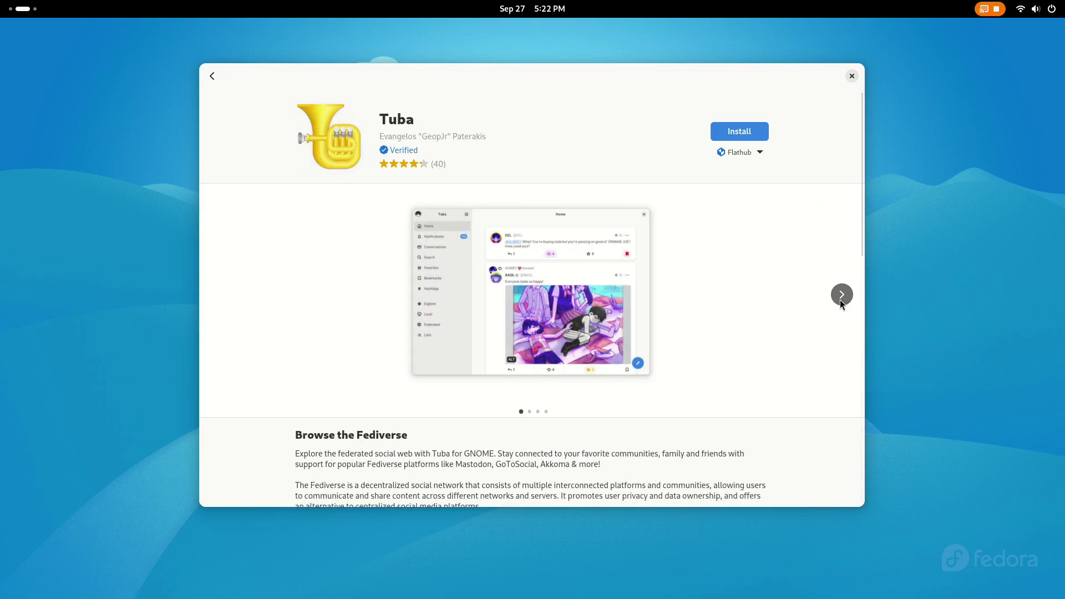
left_click(840, 300)
left_click(841, 294)
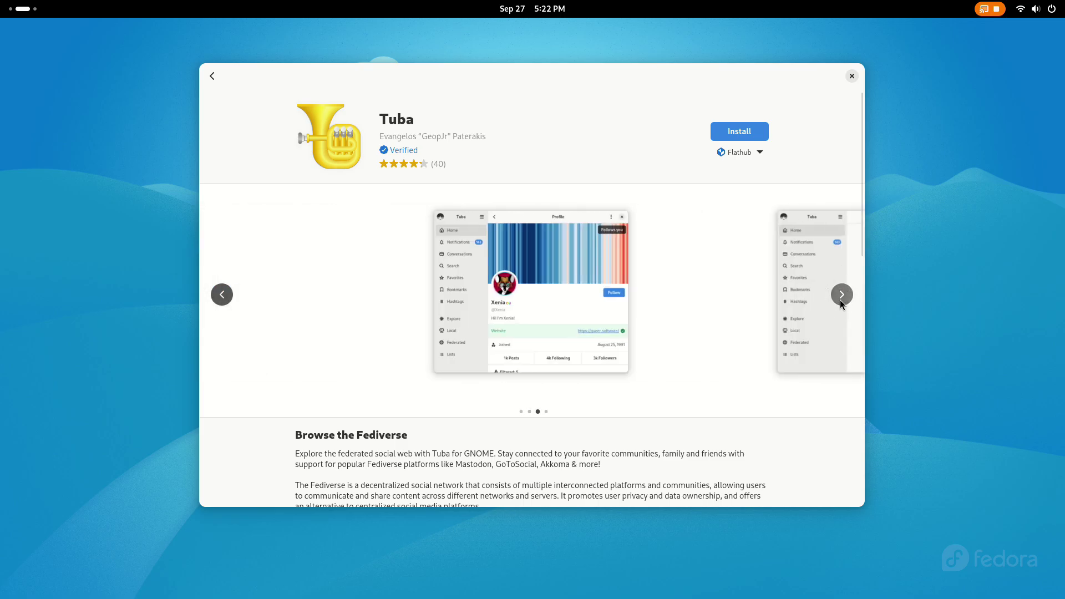
left_click(840, 294)
scroll(480, 366, "down", 5)
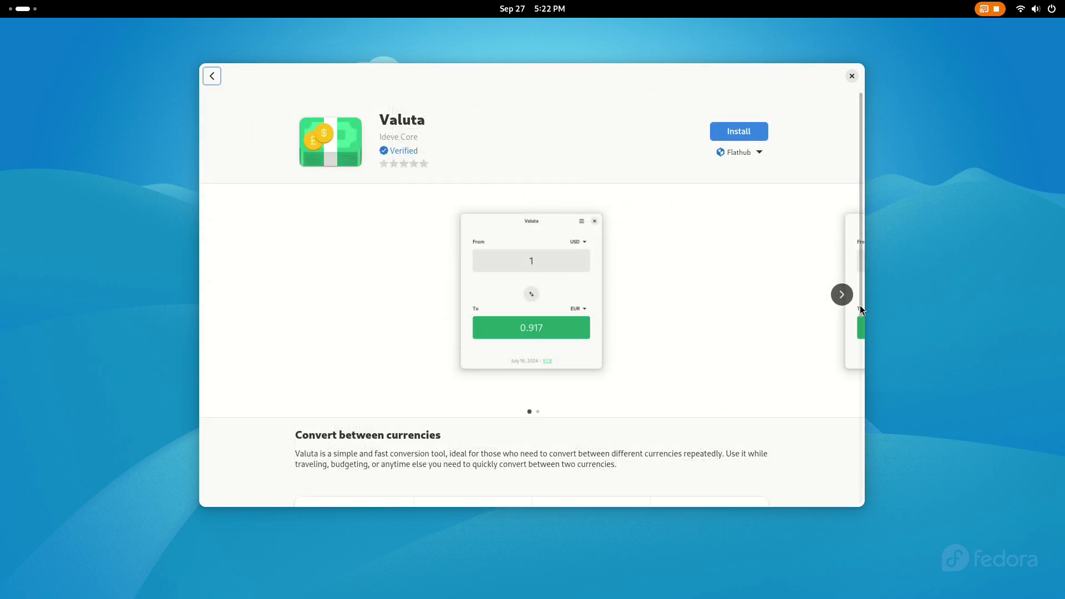
Browse Valuta's screenshots and details, then return to the search results
left_click(837, 297)
scroll(405, 310, "down", 10)
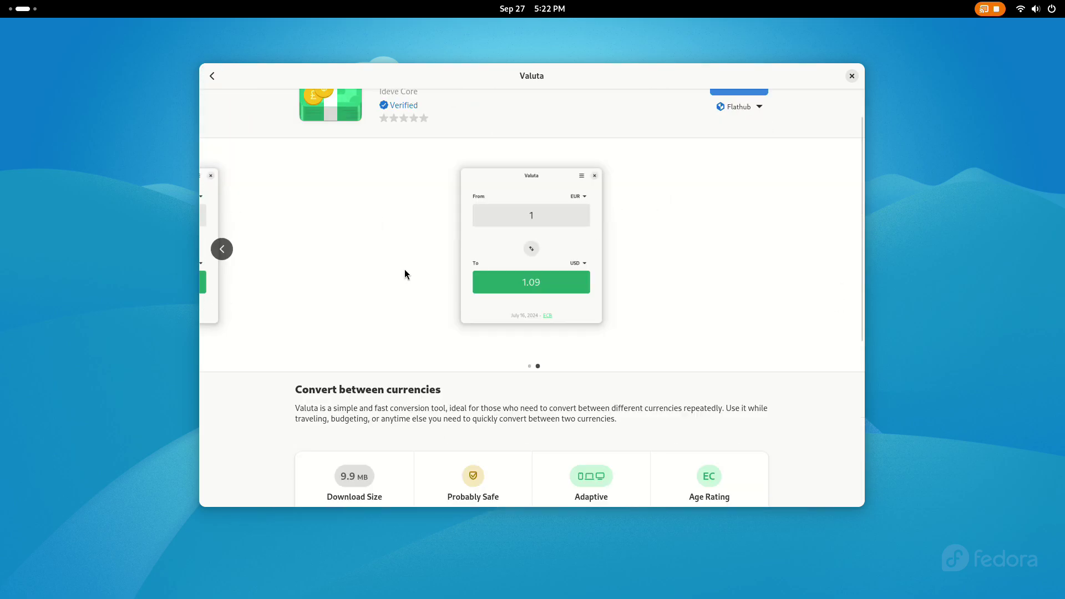
scroll(655, 351, "up", 10)
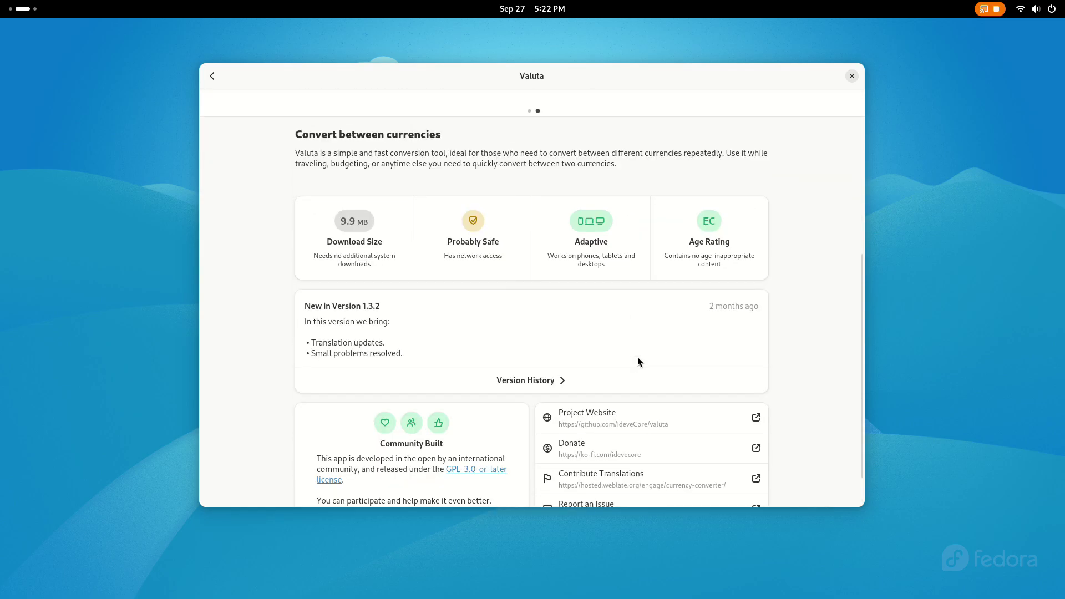
left_click(223, 297)
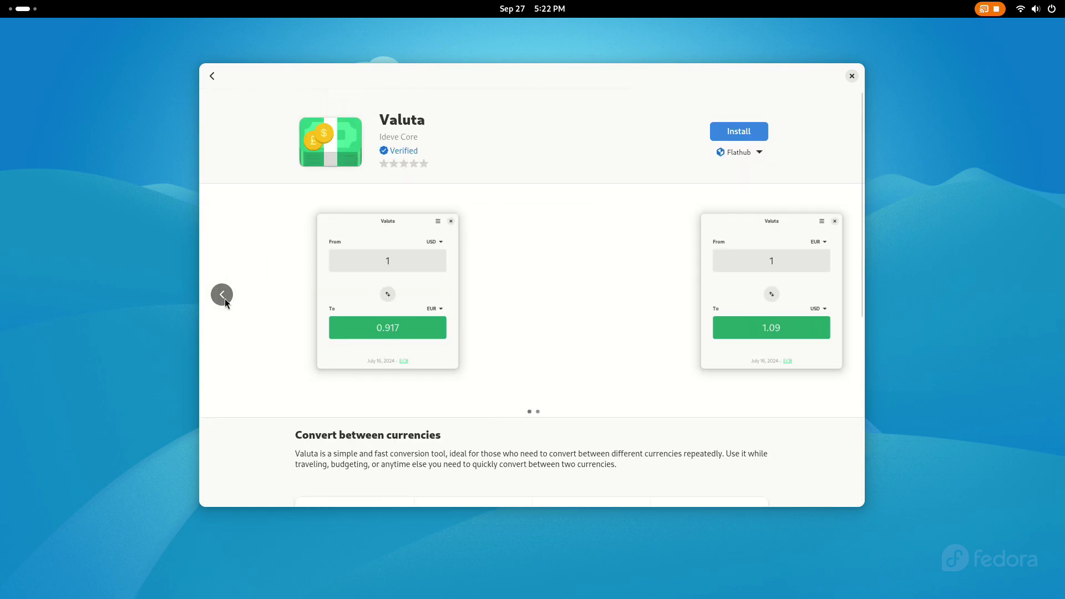
left_click(215, 80)
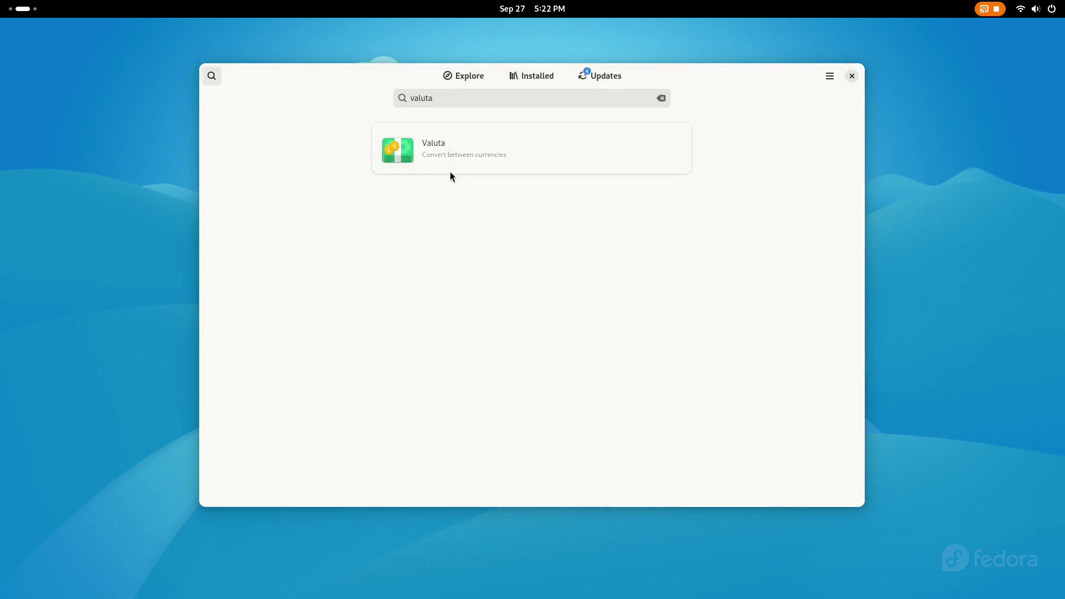
Scroll through the featured apps on the Explore page
left_click(438, 78)
scroll(469, 225, "down", 5)
scroll(469, 228, "down", 5)
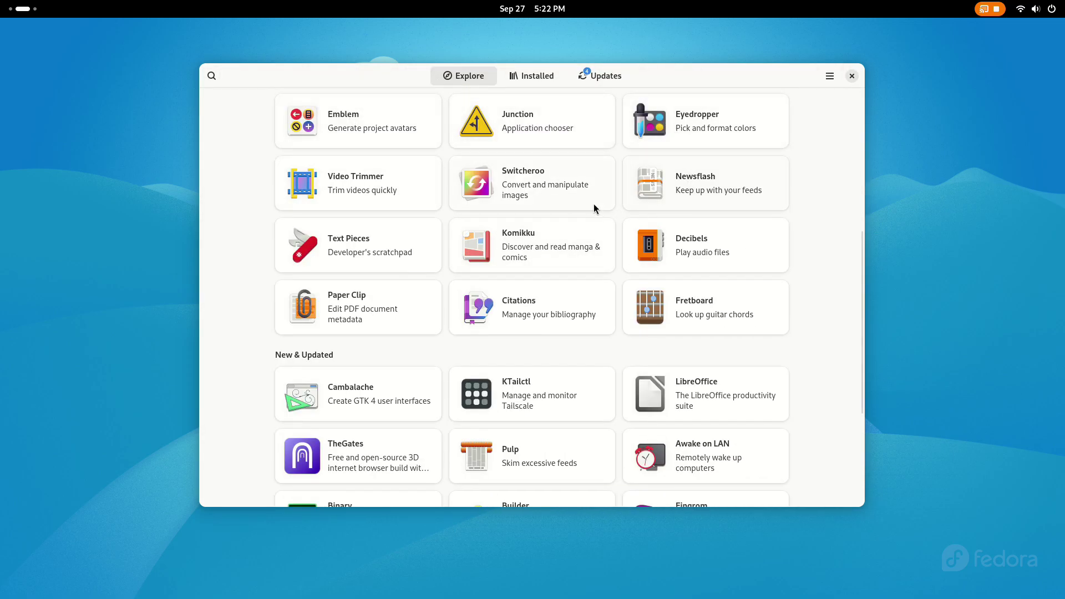
scroll(397, 199, "down", 6)
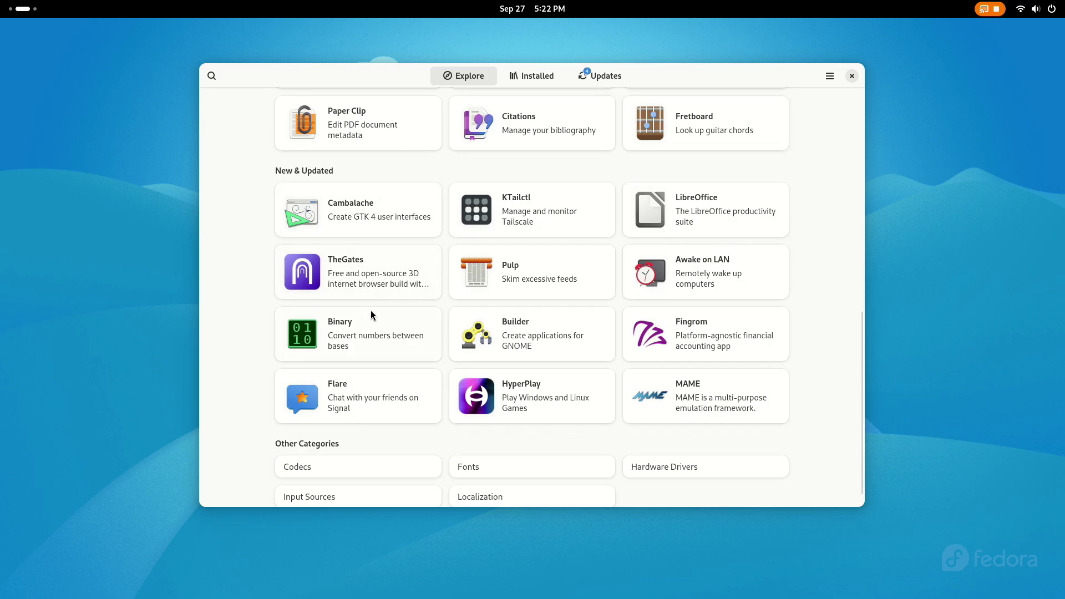
scroll(370, 311, "down", 1)
scroll(668, 363, "up", 15)
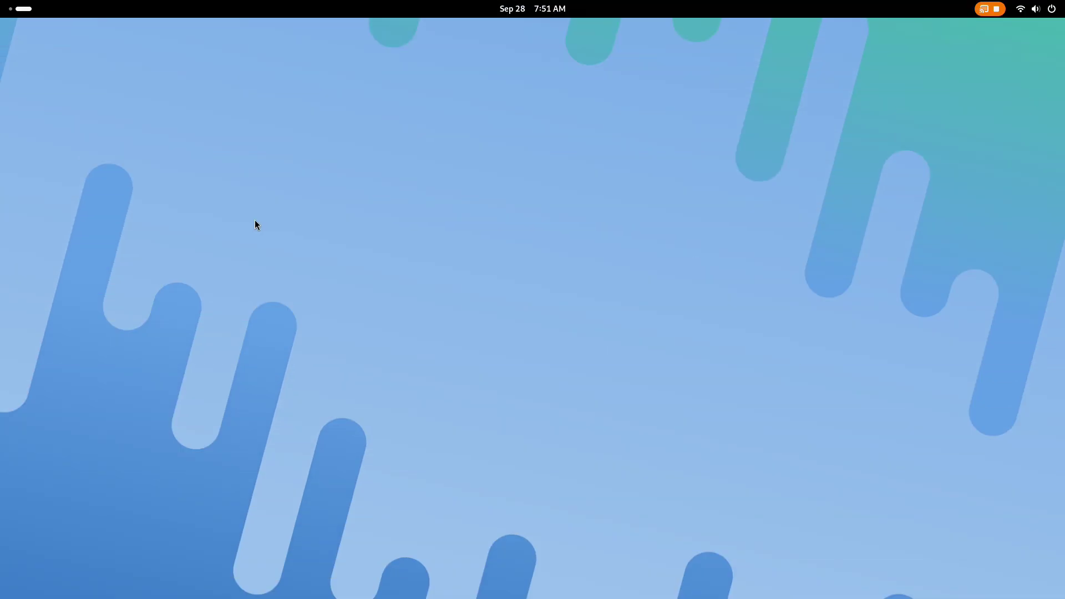
Open Online Accounts from the overview search and briefly open the Calendar, Contacts and Files form
key("super")
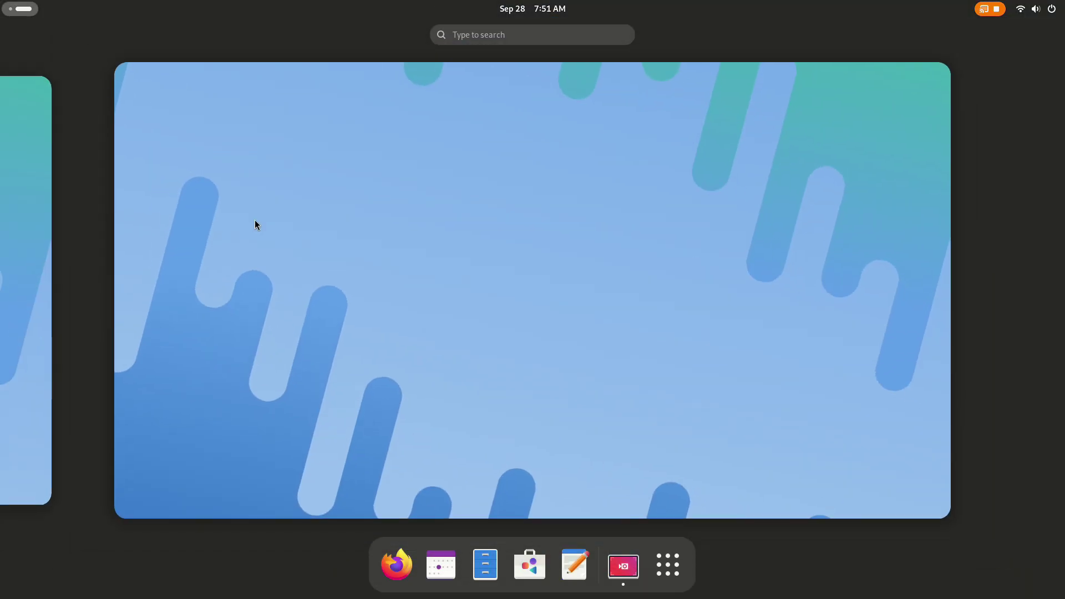
type("onli")
key("Return")
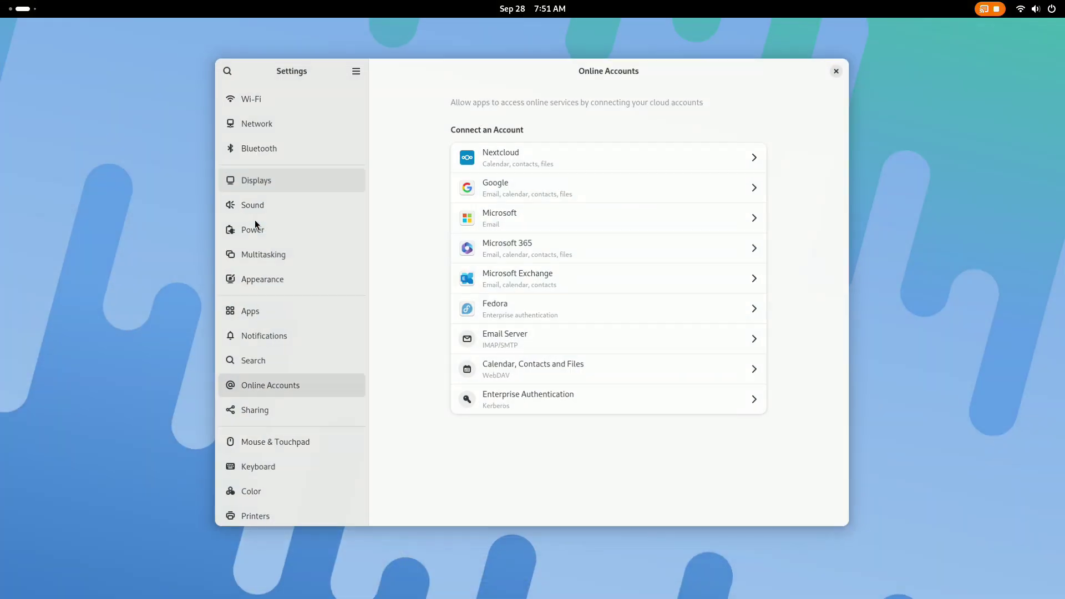
key("Return")
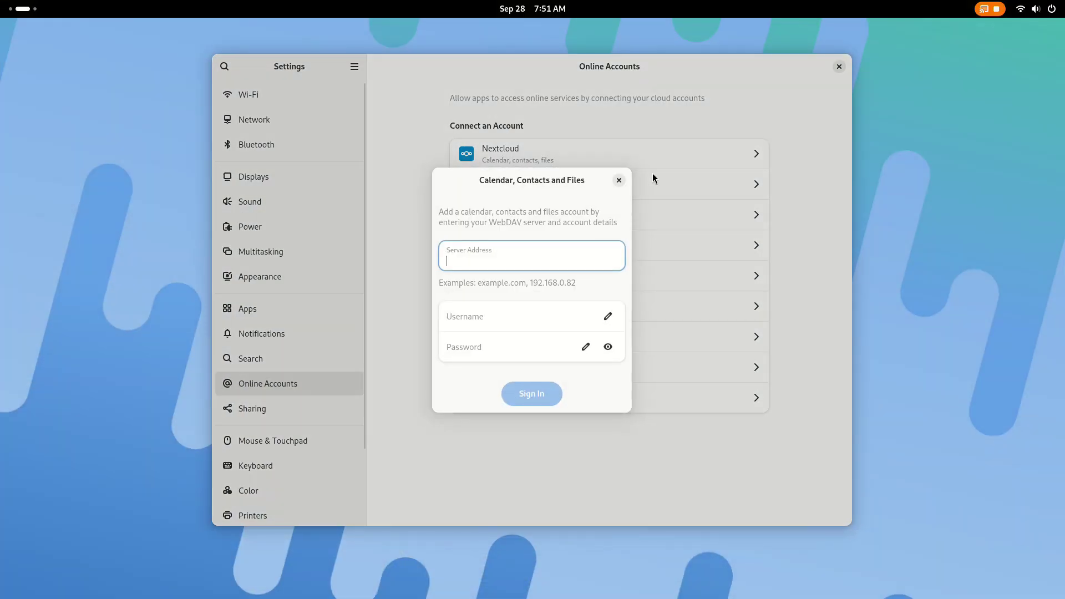
left_click(618, 180)
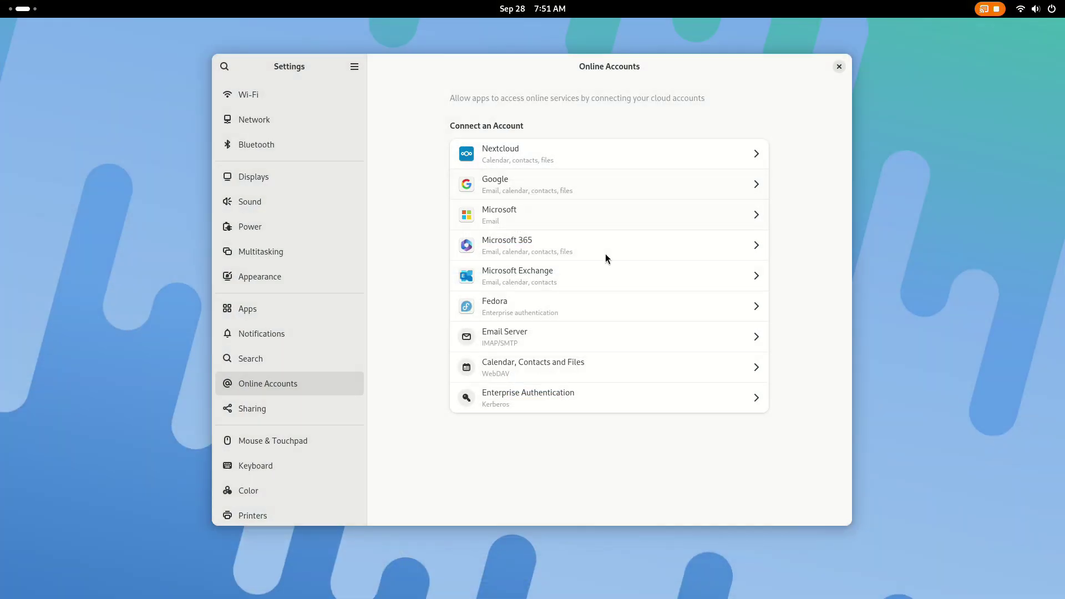
Preview the Email Server form's Email and Password fields, then close it
left_click(570, 341)
left_click(451, 237)
left_click(456, 256)
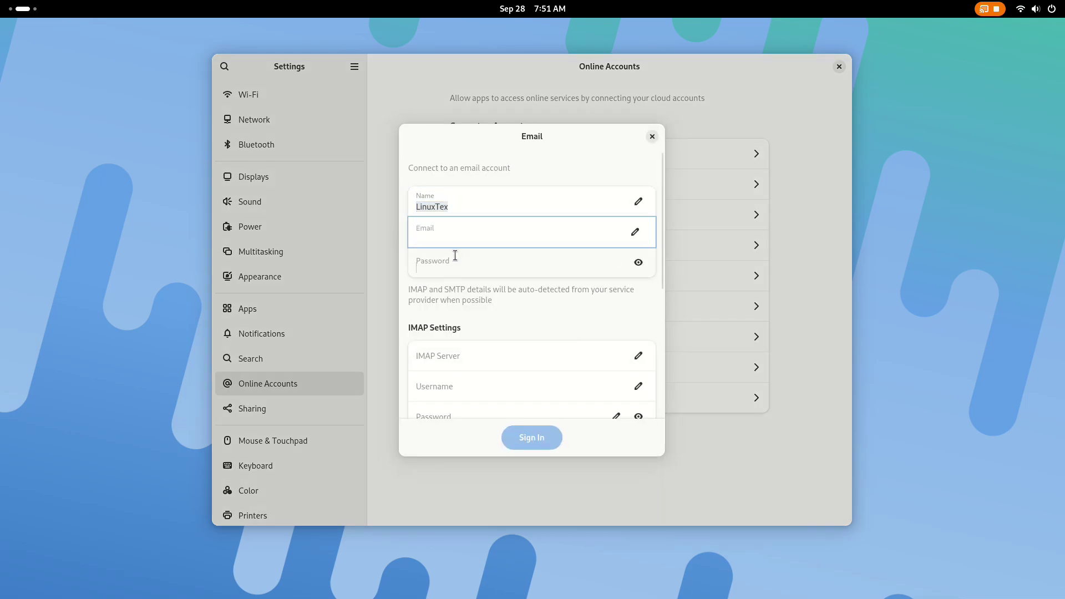
scroll(473, 327, "down", 5)
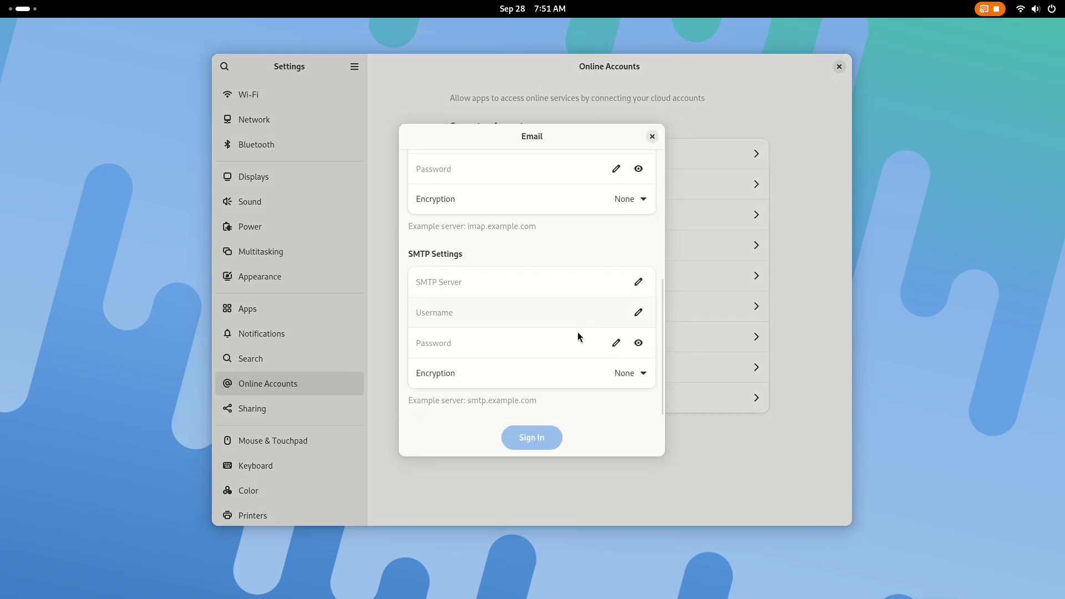
scroll(561, 362, "up", 5)
left_click(648, 136)
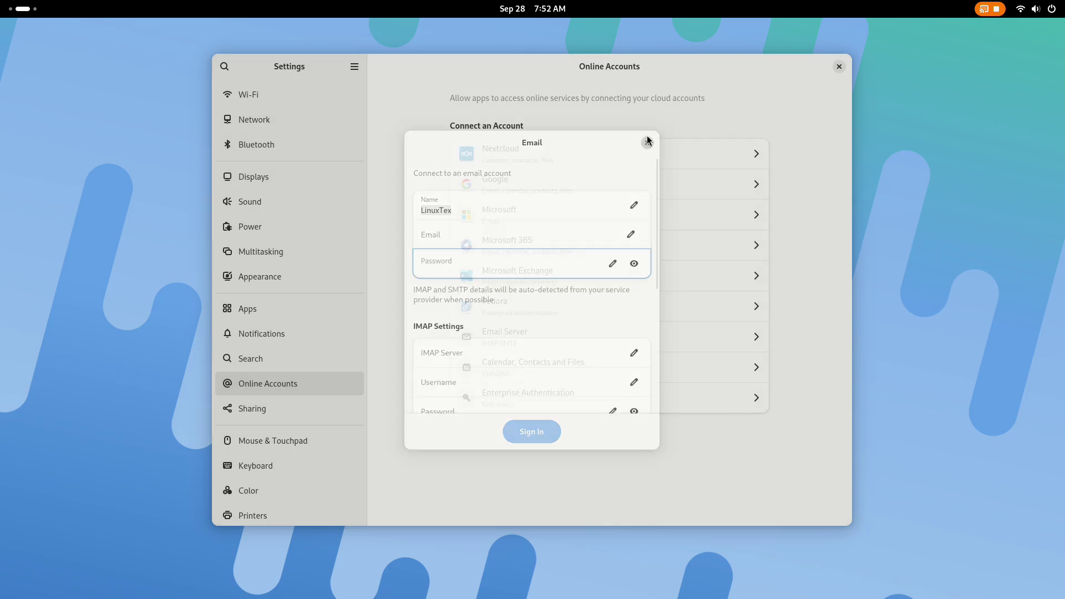
Open the Calendar, Contacts and Files form and step through Username and Password
left_click(533, 361)
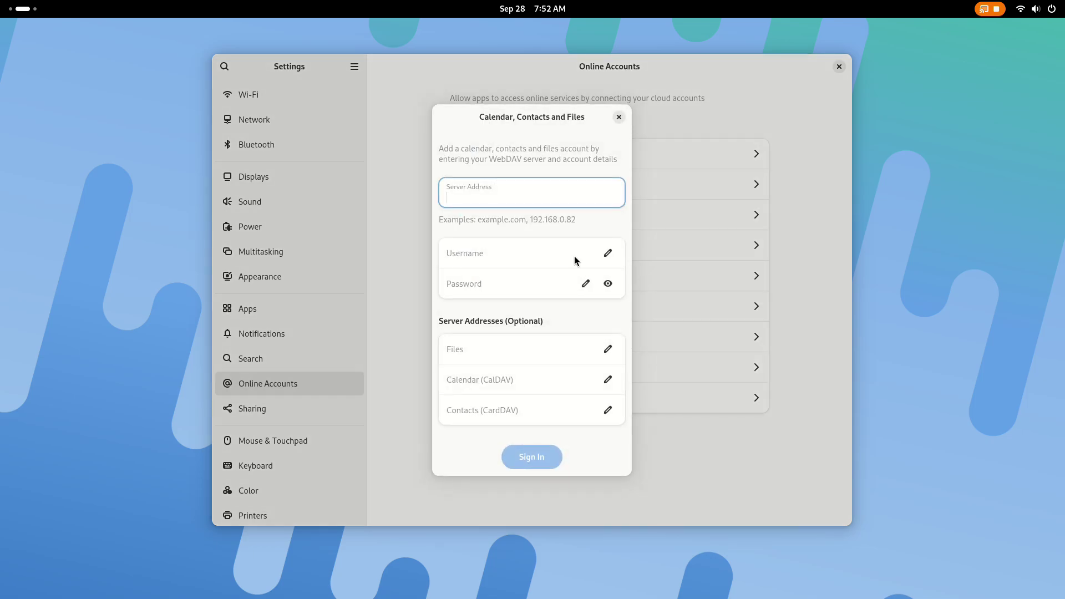
left_click(450, 248)
left_click(474, 284)
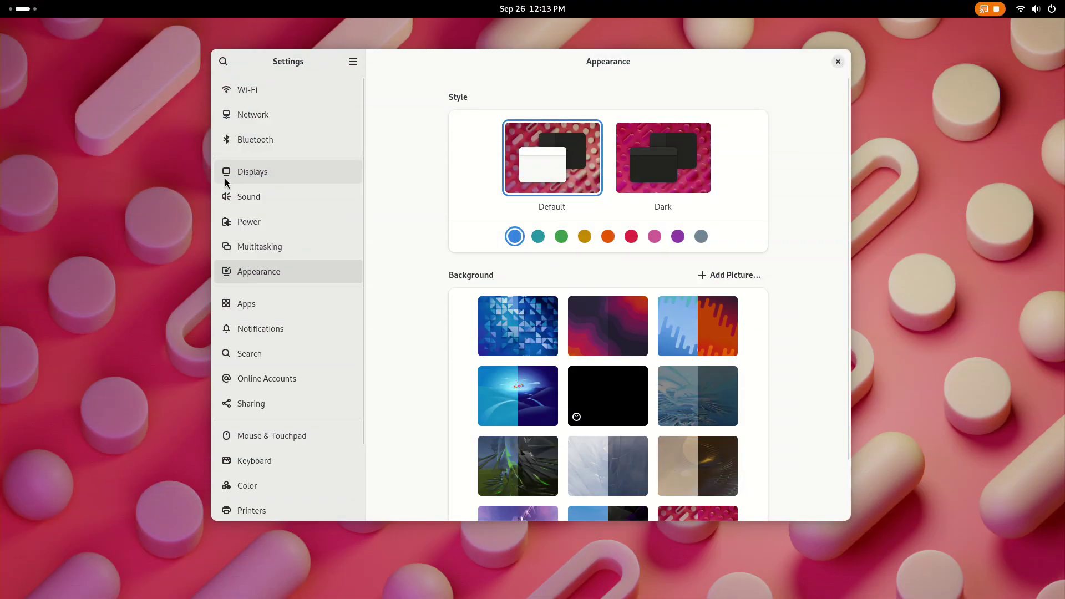
Keep the display at 100% scale and Landscape orientation, and lower the output volume slightly
left_click(252, 172)
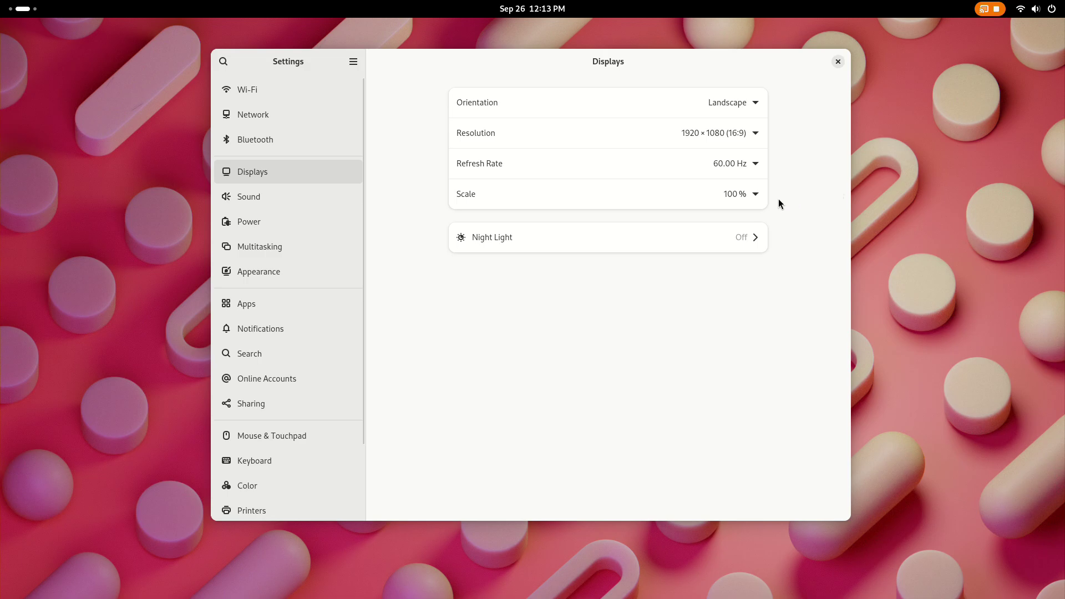
left_click(755, 195)
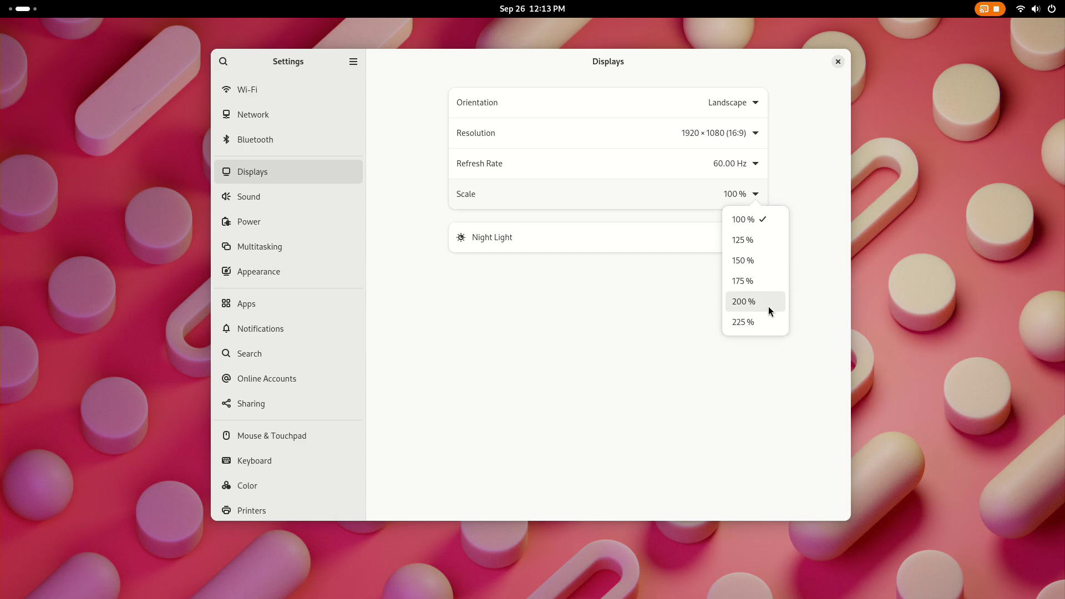
left_click(561, 377)
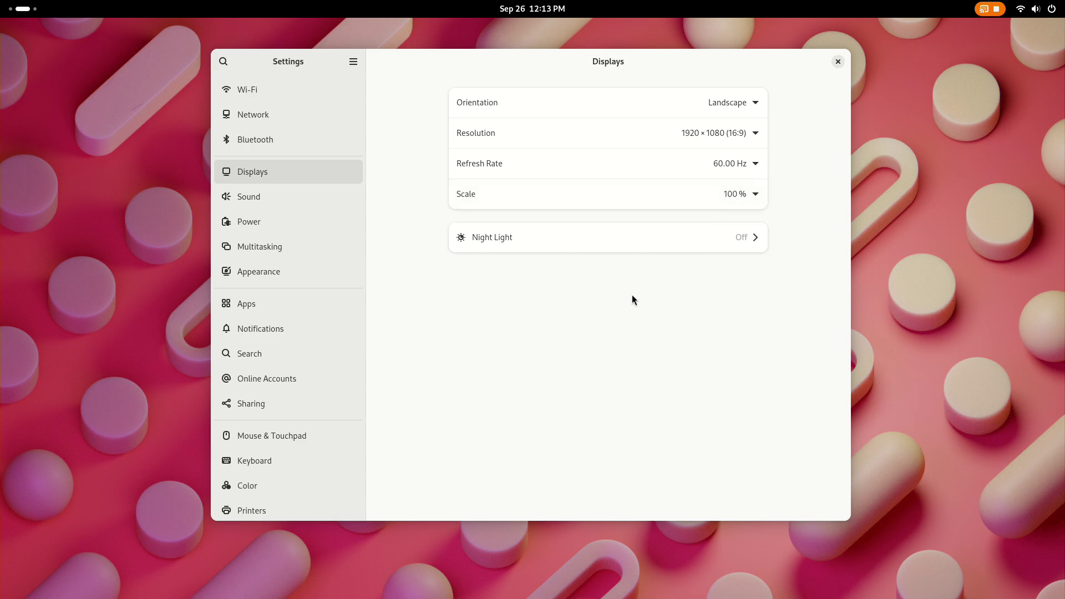
left_click(749, 103)
left_click(749, 103)
left_click(345, 198)
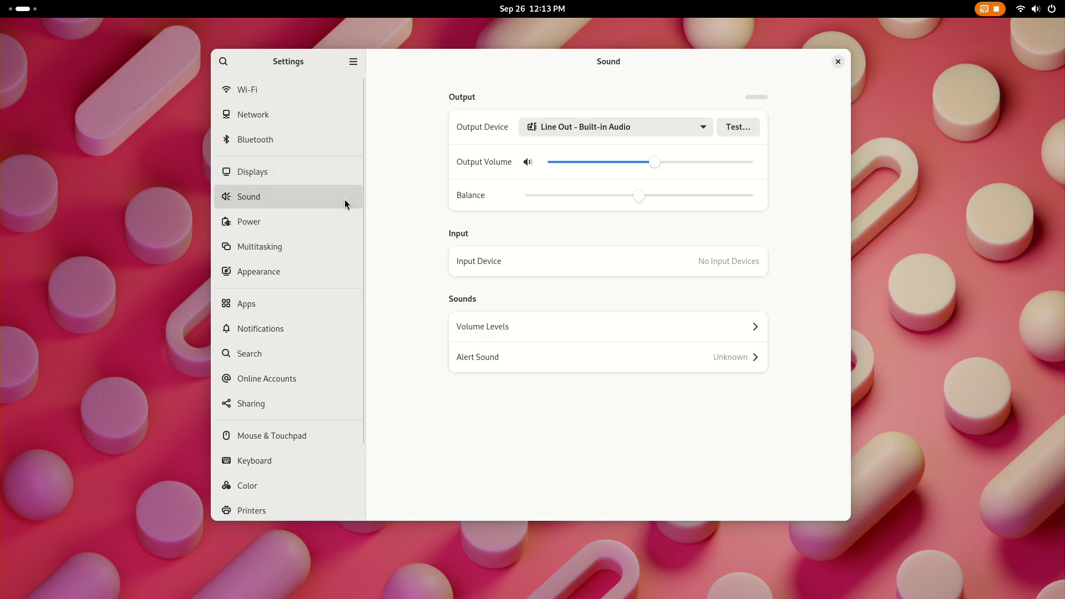
mouse_move(654, 165)
left_mouse_down()
mouse_move(676, 165)
mouse_move(640, 162)
left_mouse_up()
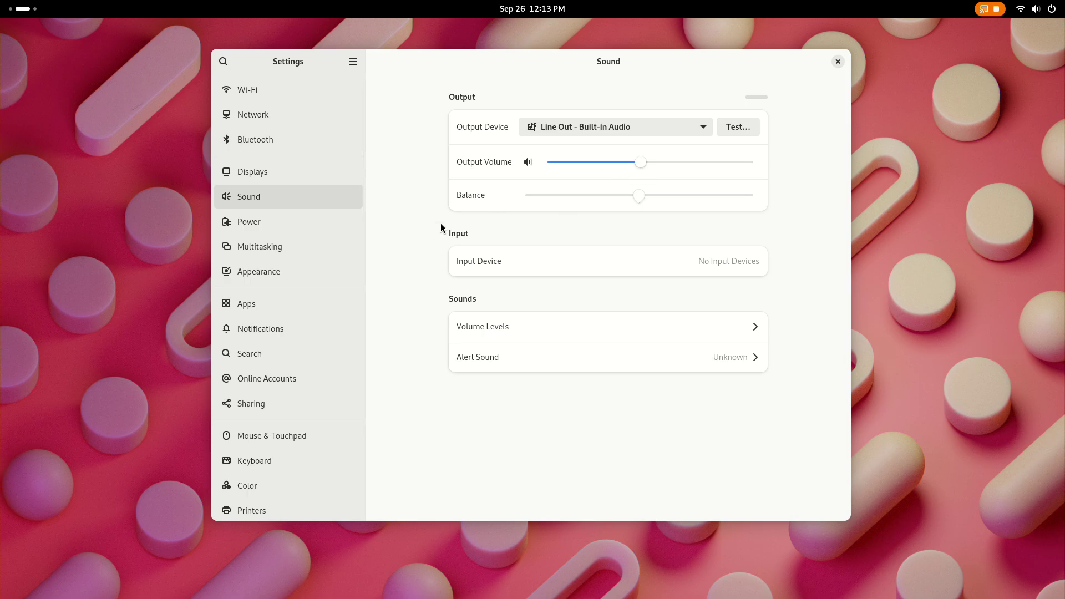
Set the power mode to Performance after trying Balanced and Power Saver, leaving power button behaviour unchanged
left_click(337, 230)
left_click(529, 167)
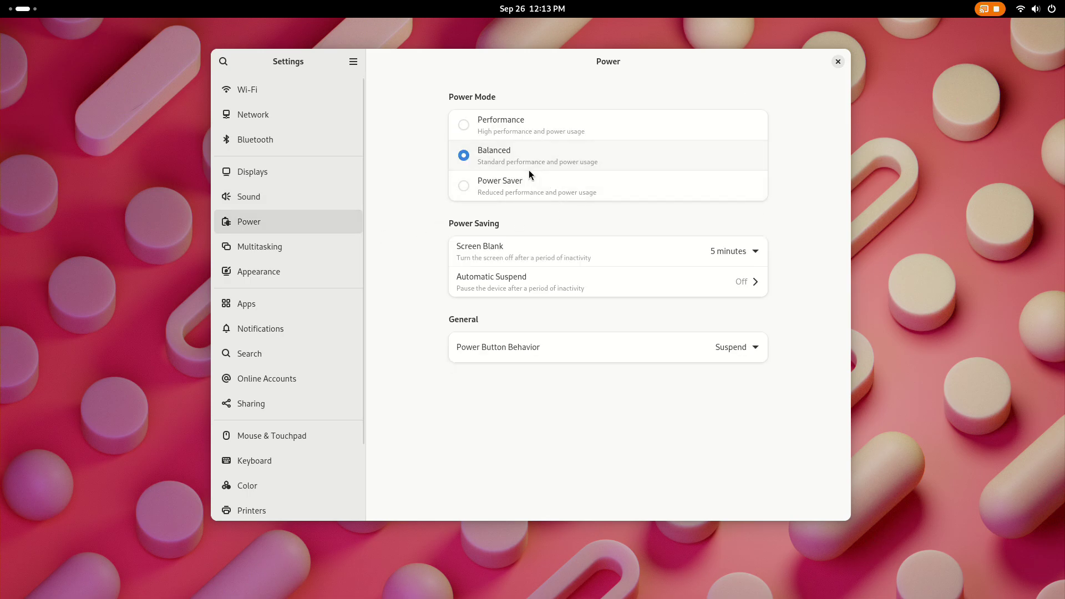
left_click(533, 188)
left_click(524, 129)
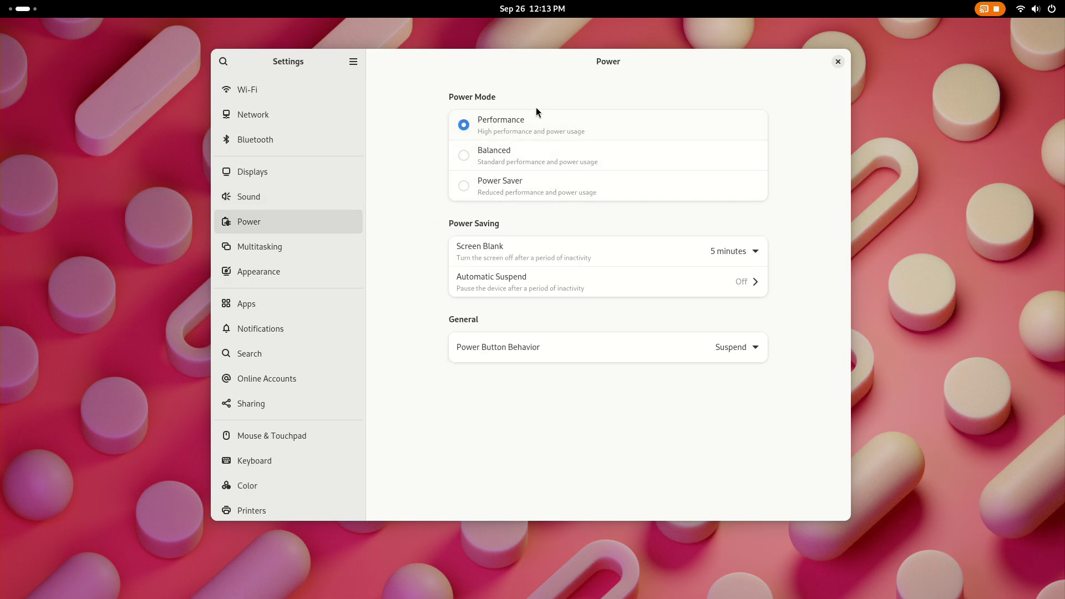
left_click(755, 348)
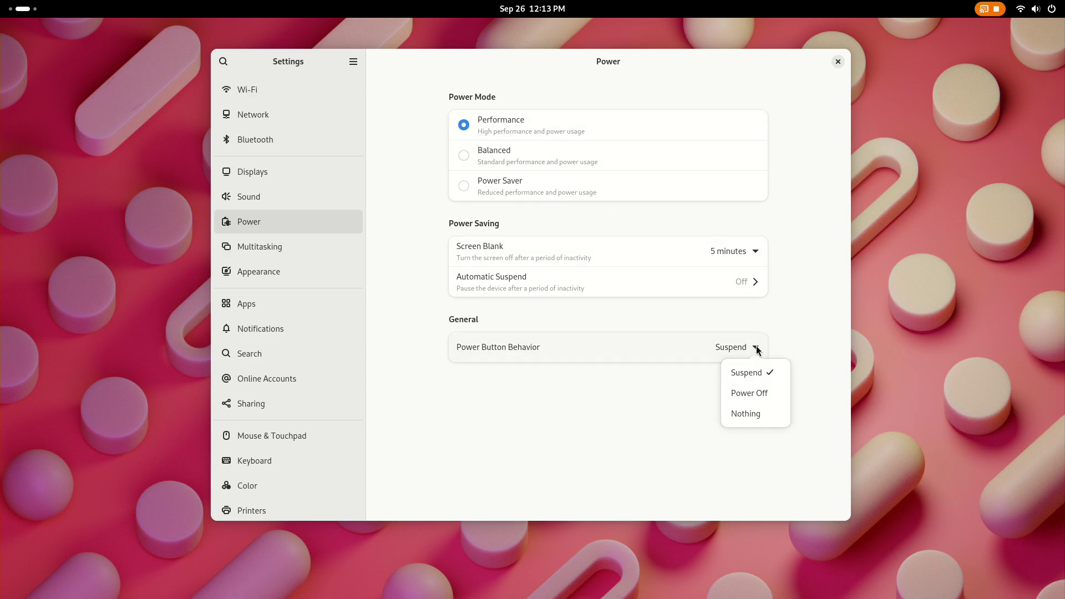
left_click(759, 461)
Toggle automatic suspend when idle on and back off, ending on the Multitasking page
left_click(740, 288)
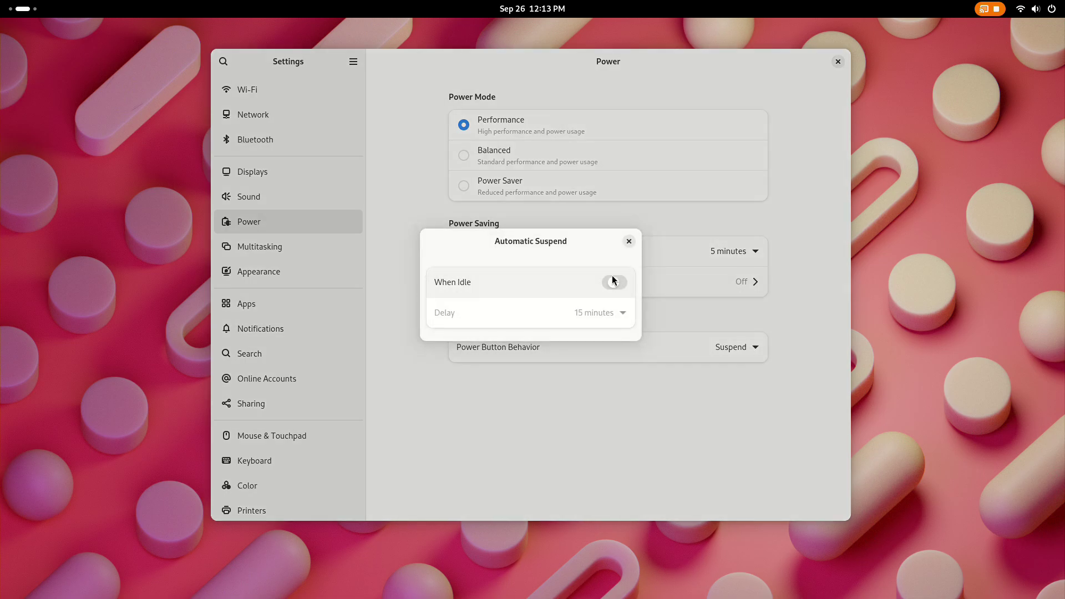
left_click(614, 282)
left_click(607, 313)
left_click(609, 318)
left_click(613, 305)
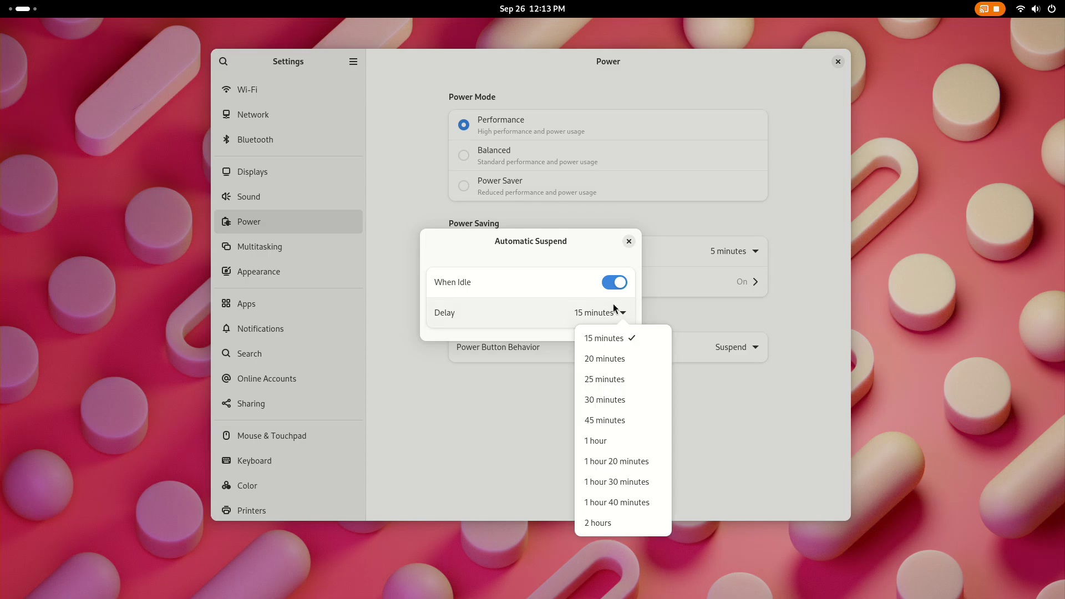
left_click(614, 287)
left_click(614, 283)
left_click(629, 241)
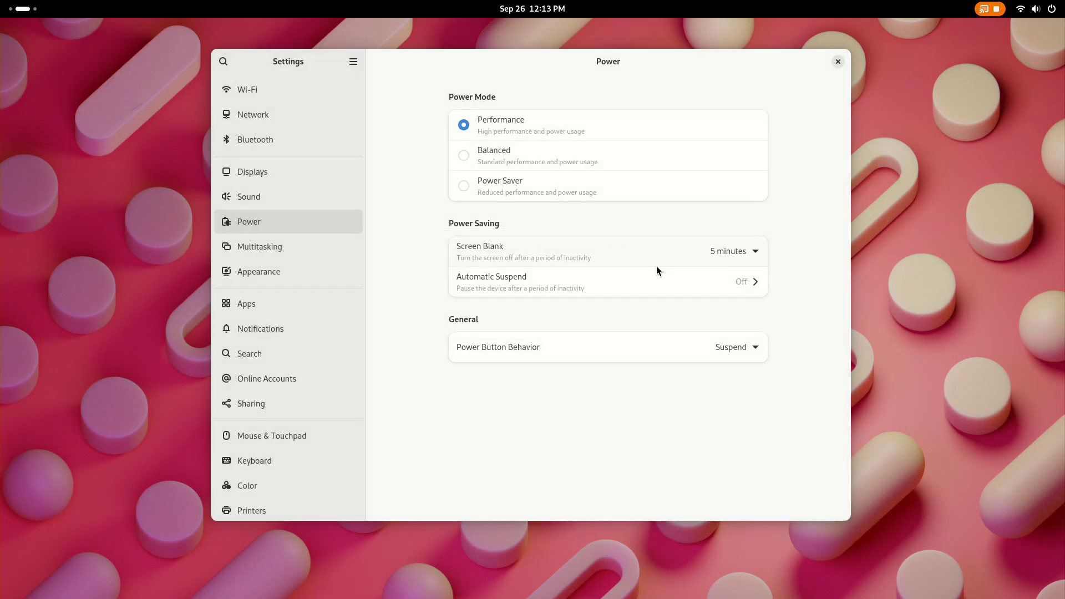
left_click(345, 254)
scroll(502, 330, "down", 5)
Enter and leave the Activities overview to return to the Settings window
scroll(570, 268, "up", 4)
key("super")
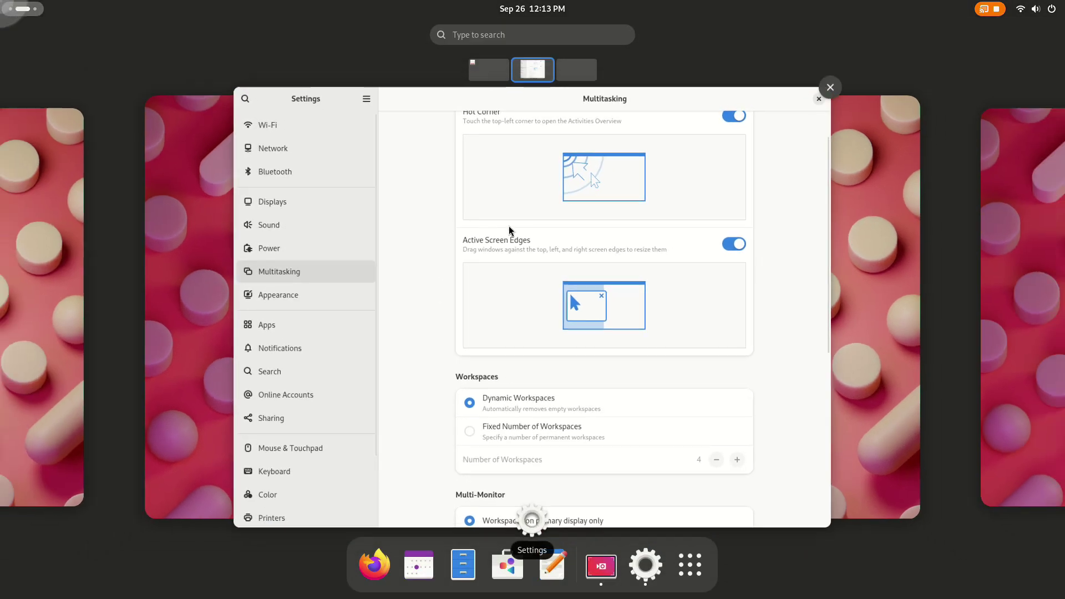
key("super")
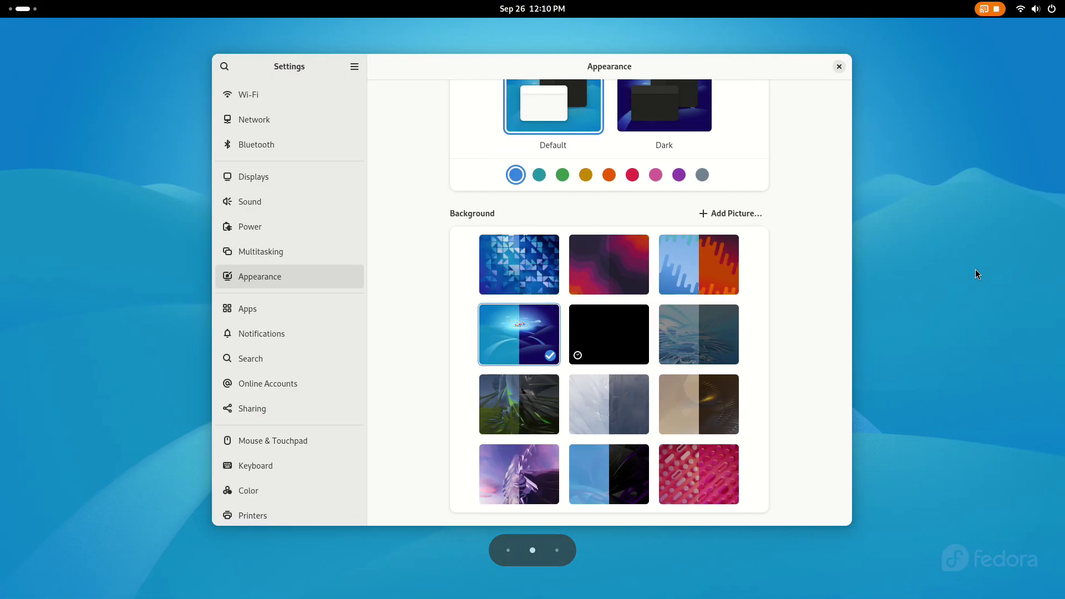
Apply the teal layered wallpaper and preview it with Dark Style on an empty workspace
left_click(721, 351)
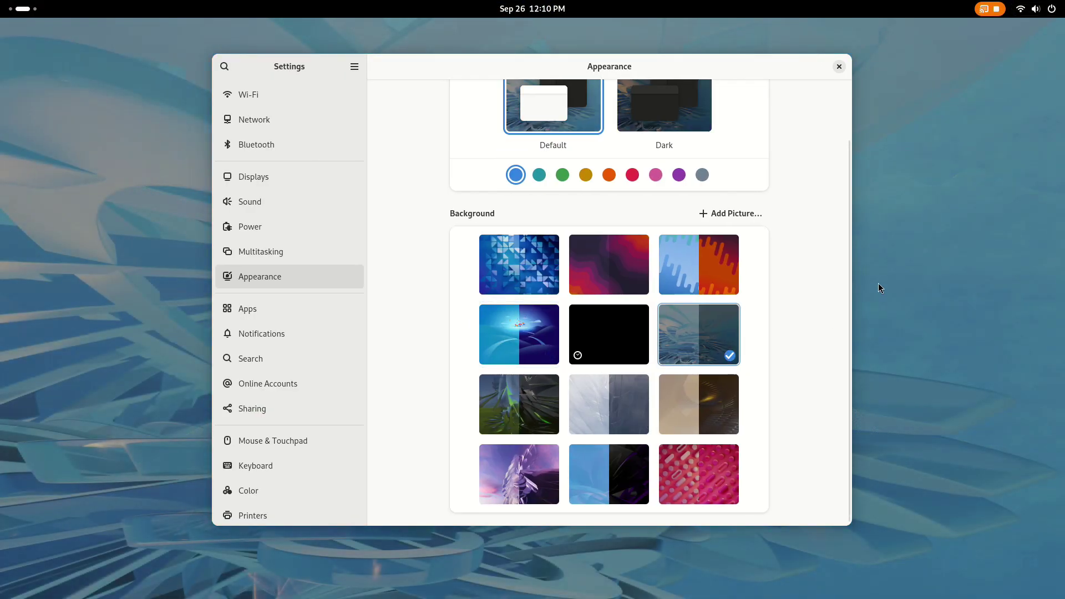
key("super+Page_Down")
left_click(1034, 9)
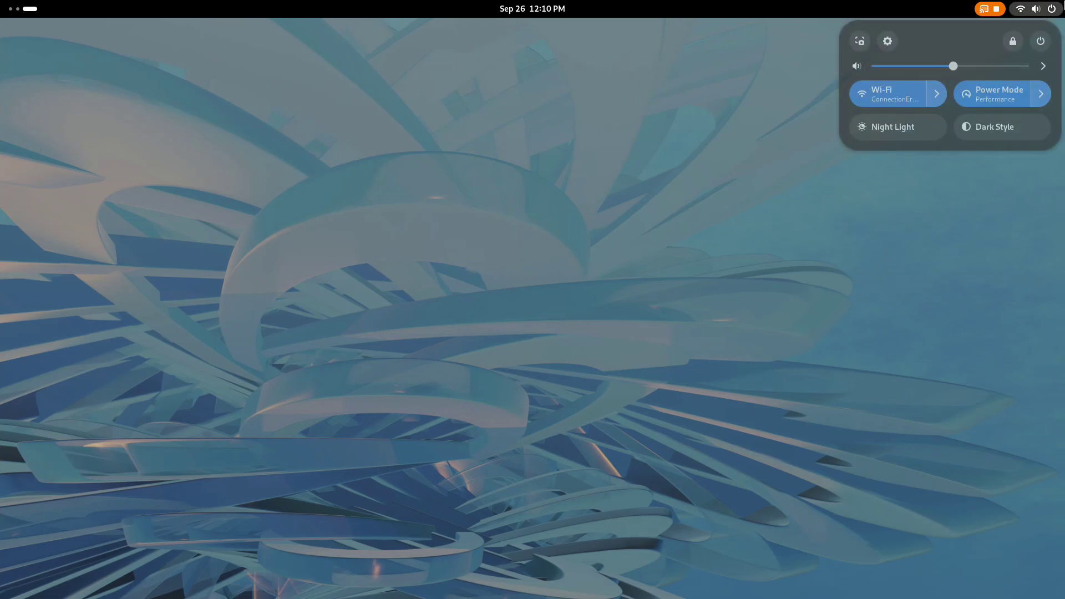
left_click(1026, 132)
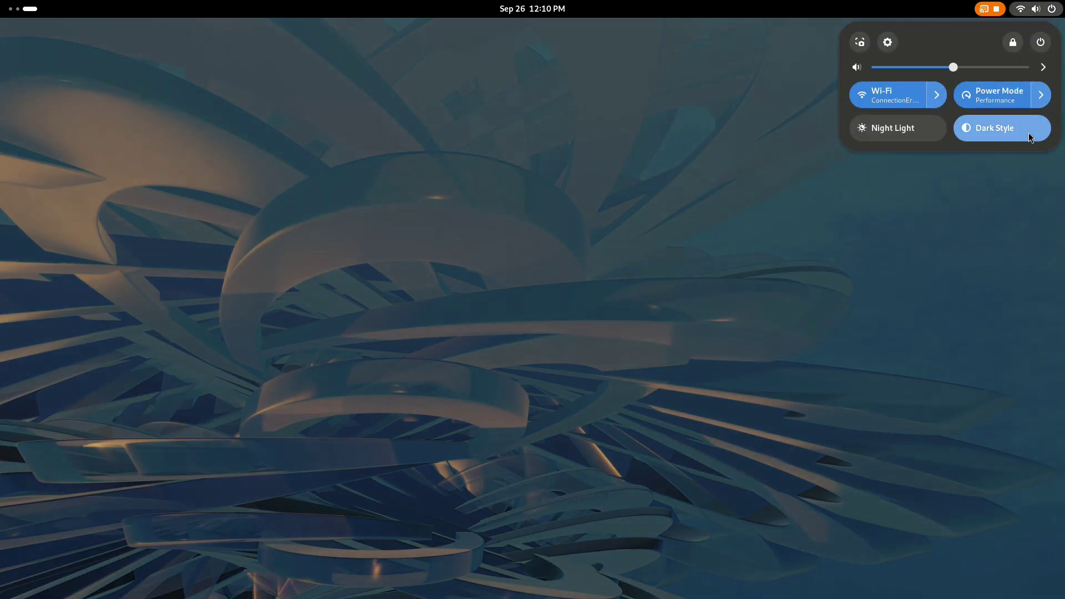
left_click(1028, 132)
scroll(7, 10, "up", 1)
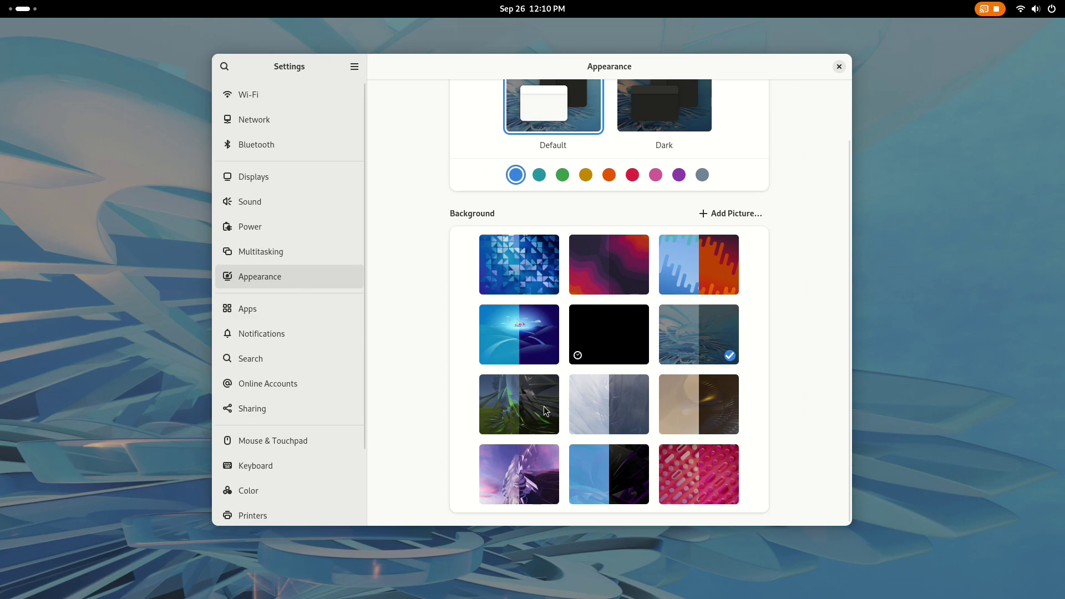
Apply the green wallpaper and compare it with Dark Style on and off twice
left_click(545, 410)
scroll(531, 14, "down", 1)
left_click(1035, 8)
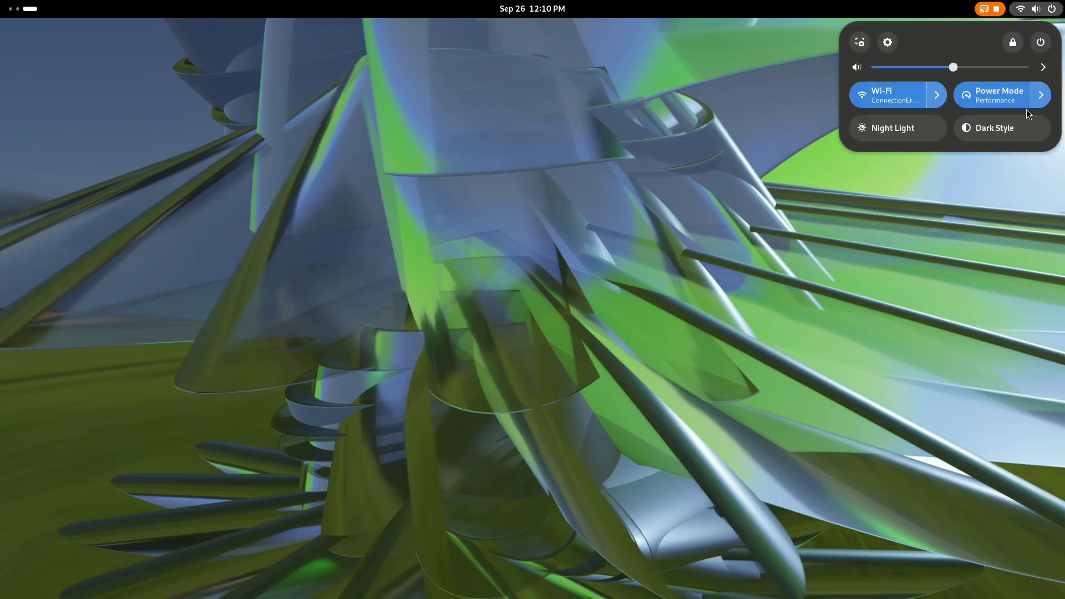
left_click(1019, 132)
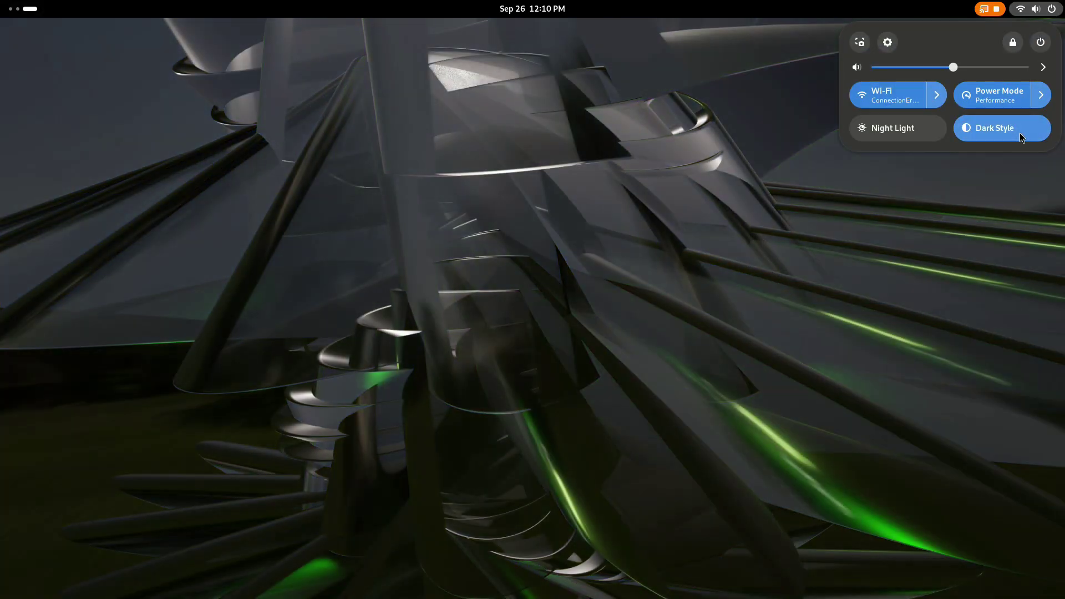
left_click(1019, 132)
left_click(1019, 131)
left_click(1019, 132)
left_click(2, 58)
key("super+Page_Up")
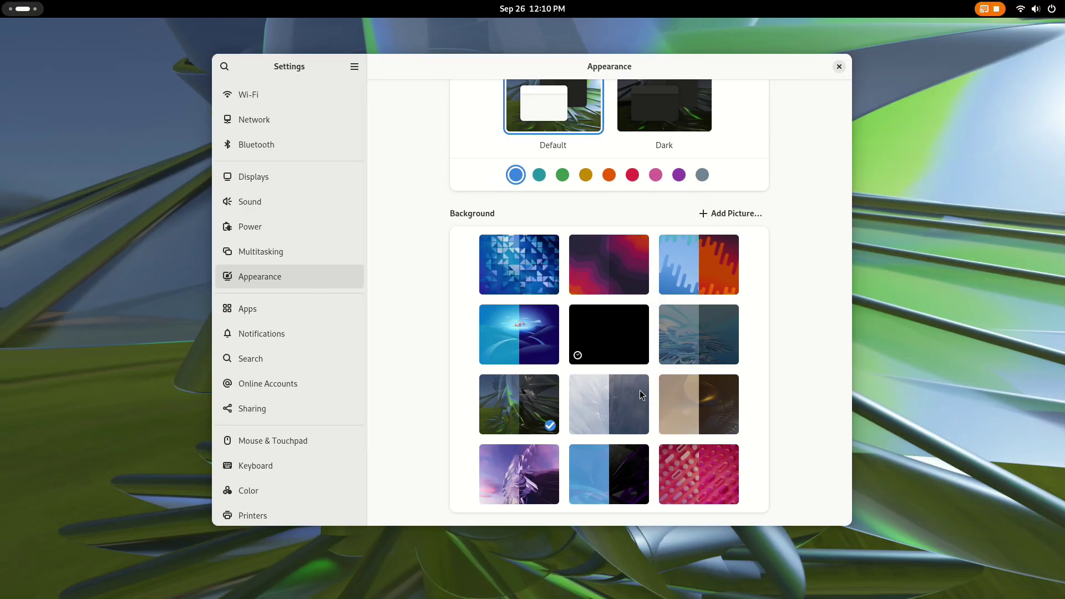
Apply the grey wallpaper with Dark Style off and return to Settings
left_click(631, 395)
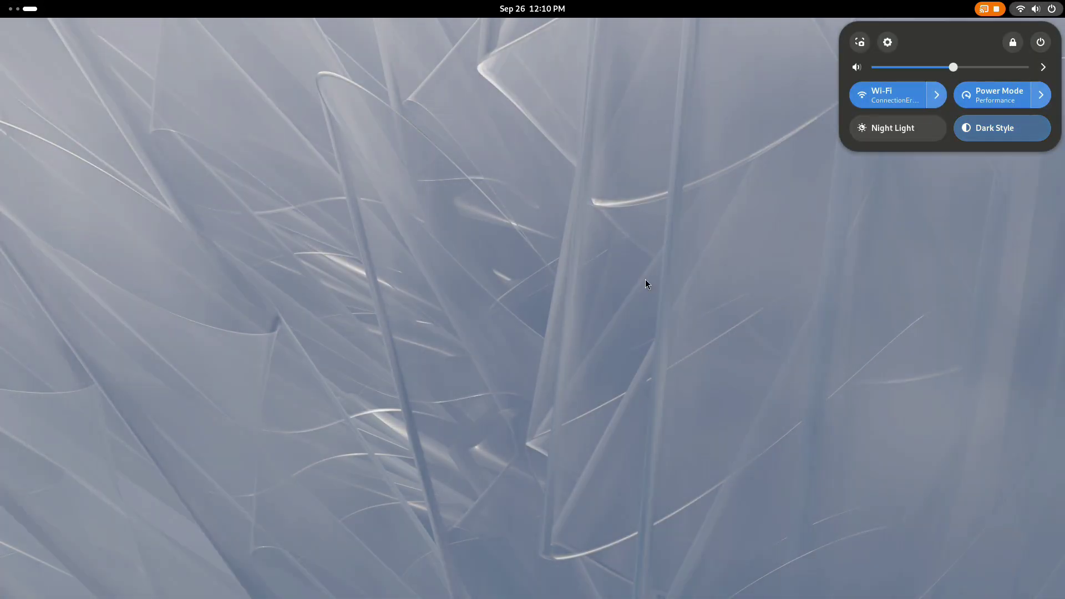
left_click(646, 284)
key("super+Page_Up")
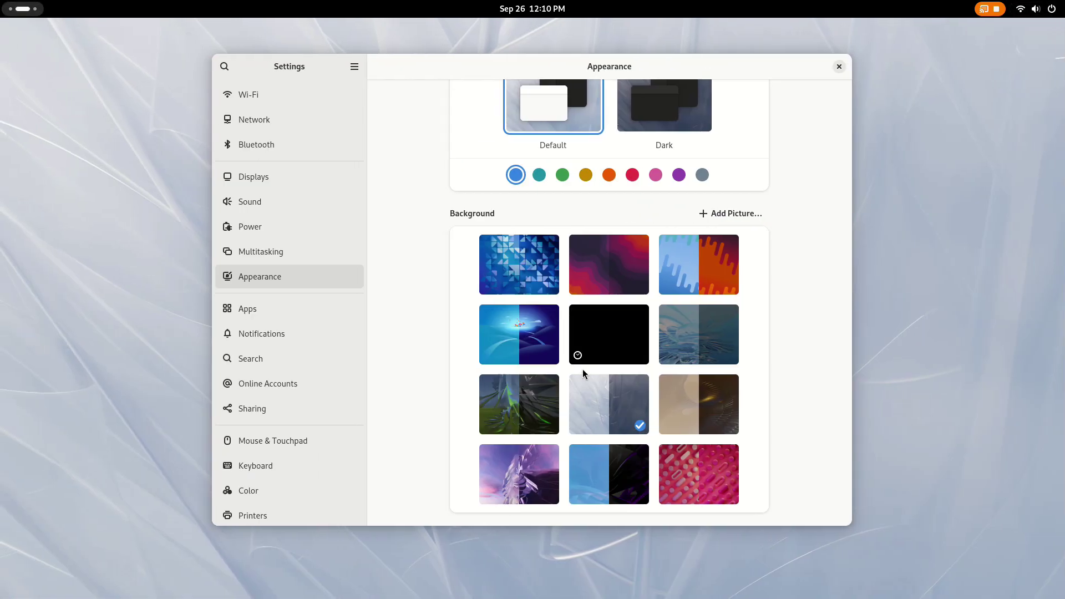
Apply the beige wallpaper and preview it with Dark Style toggled on and off
left_click(697, 411)
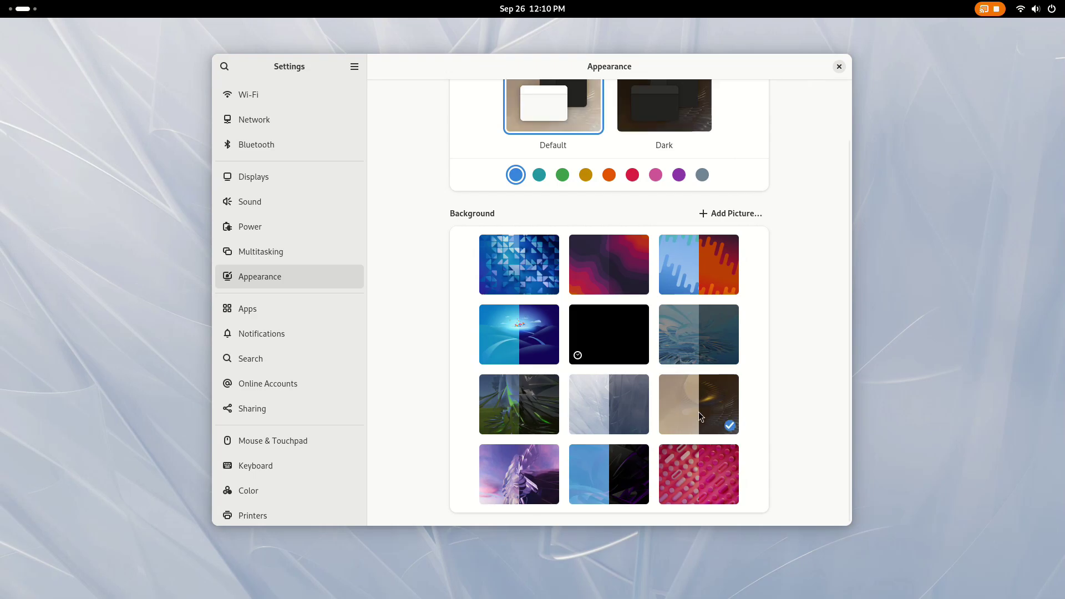
key("super+Page_Down")
left_click(1061, 8)
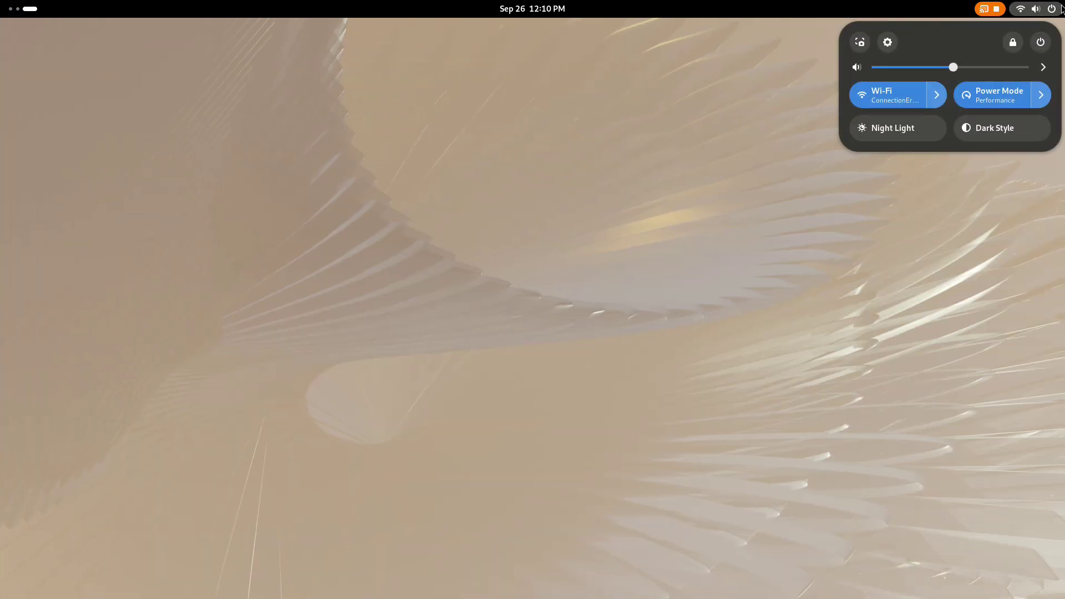
left_click(1011, 130)
left_click(1010, 131)
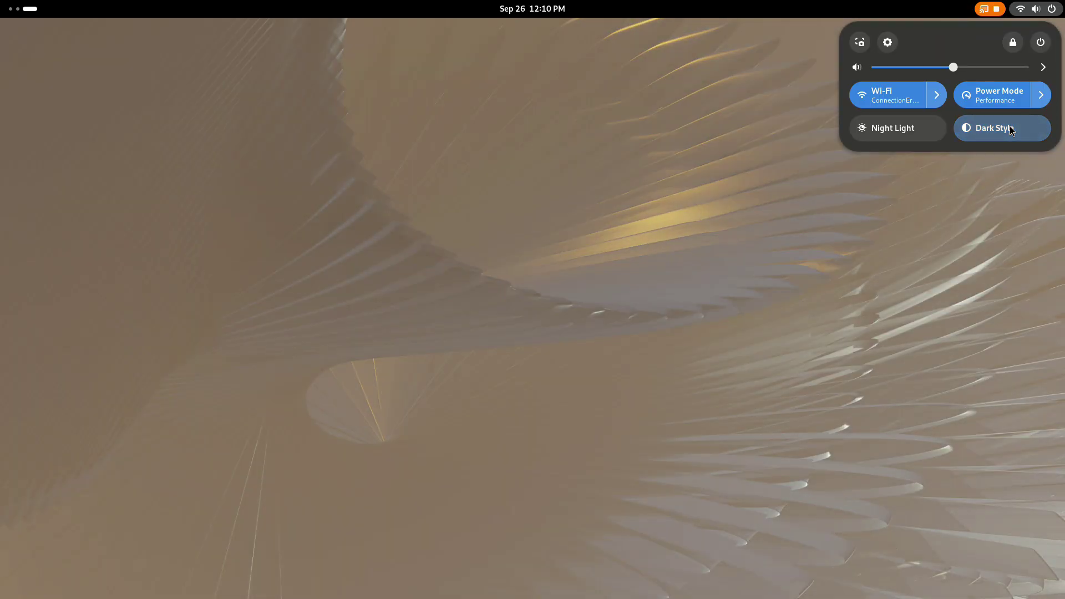